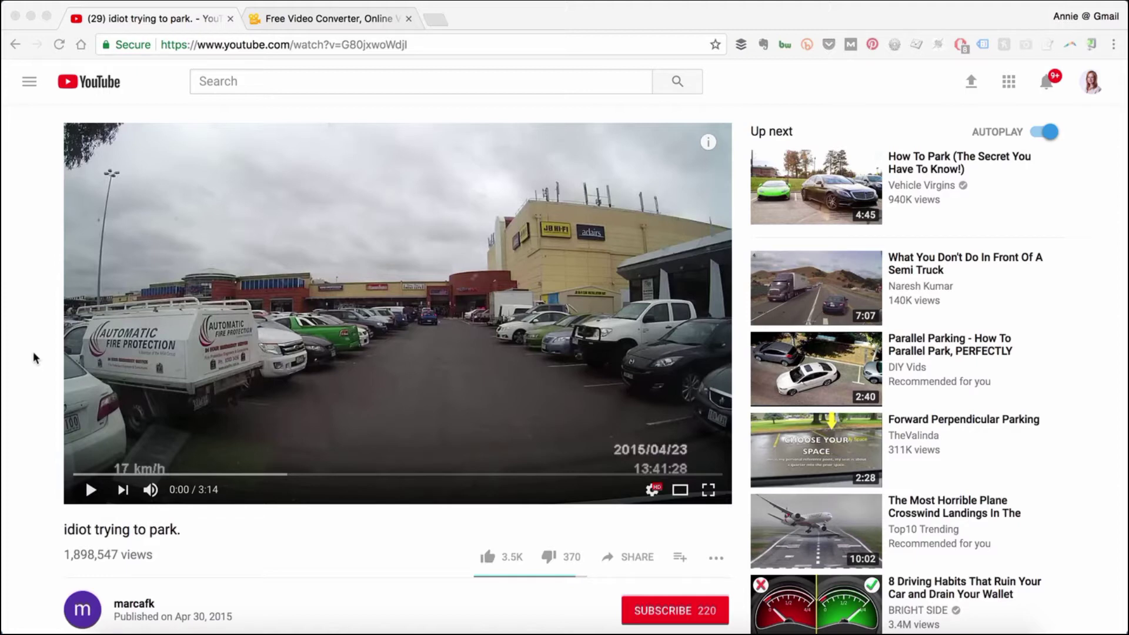
Preview the parking dashcam video on YouTube, skipping ahead to 1:07
click(90, 491)
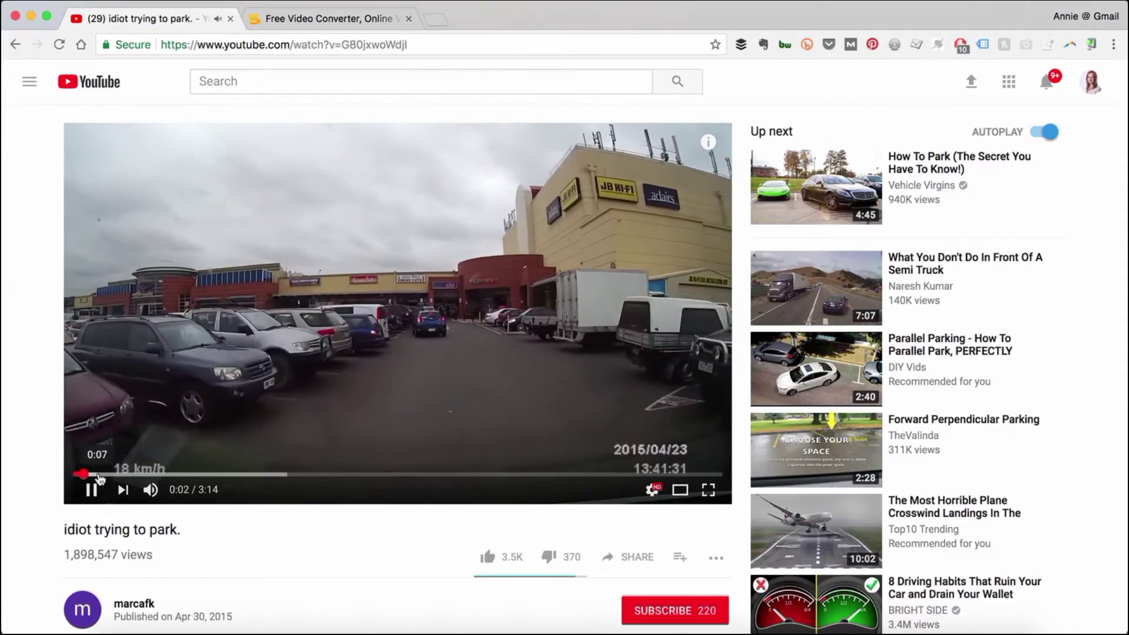
click(93, 491)
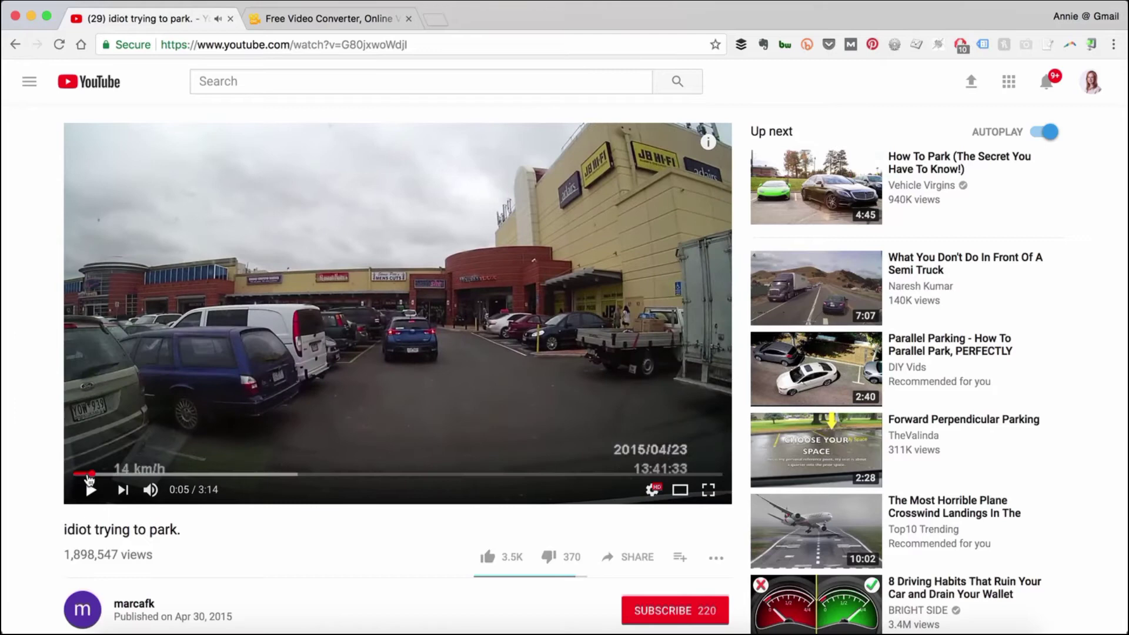
drag(97, 475, 17, 469)
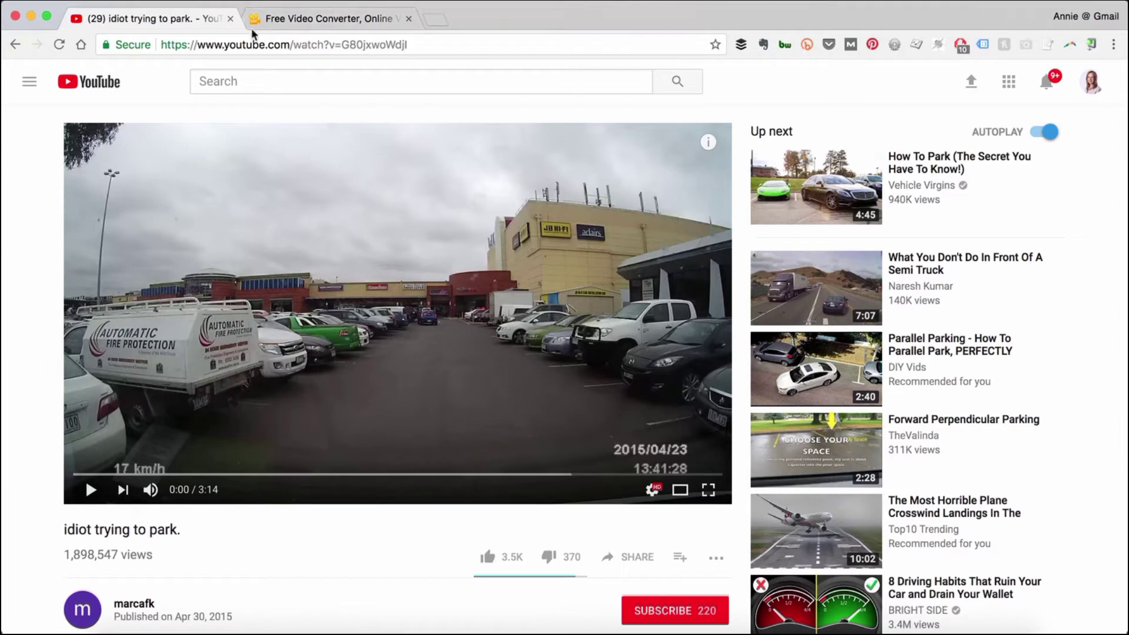
Paste the YouTube video's URL into OnlineVideoConverter's Convert a Video Link page
click(286, 18)
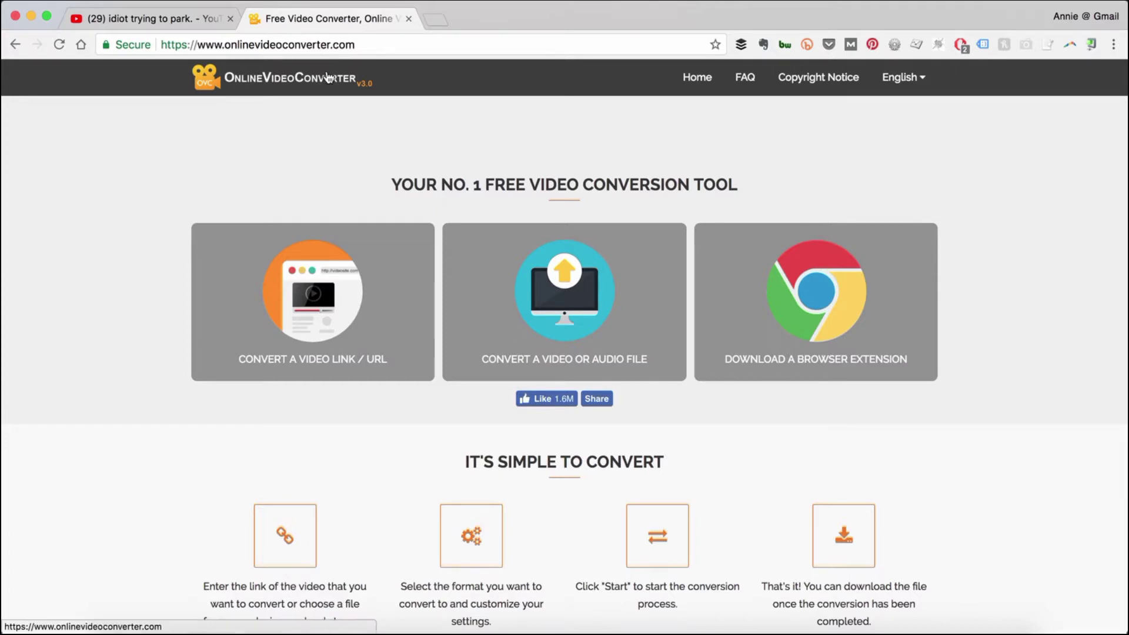
click(284, 295)
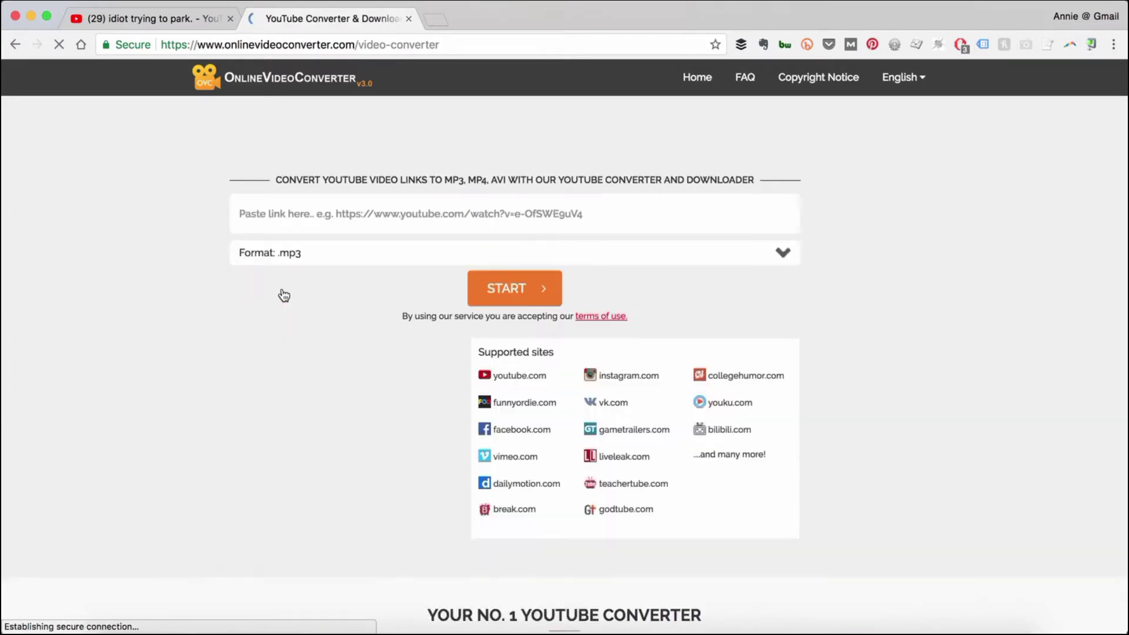
click(181, 20)
click(232, 48)
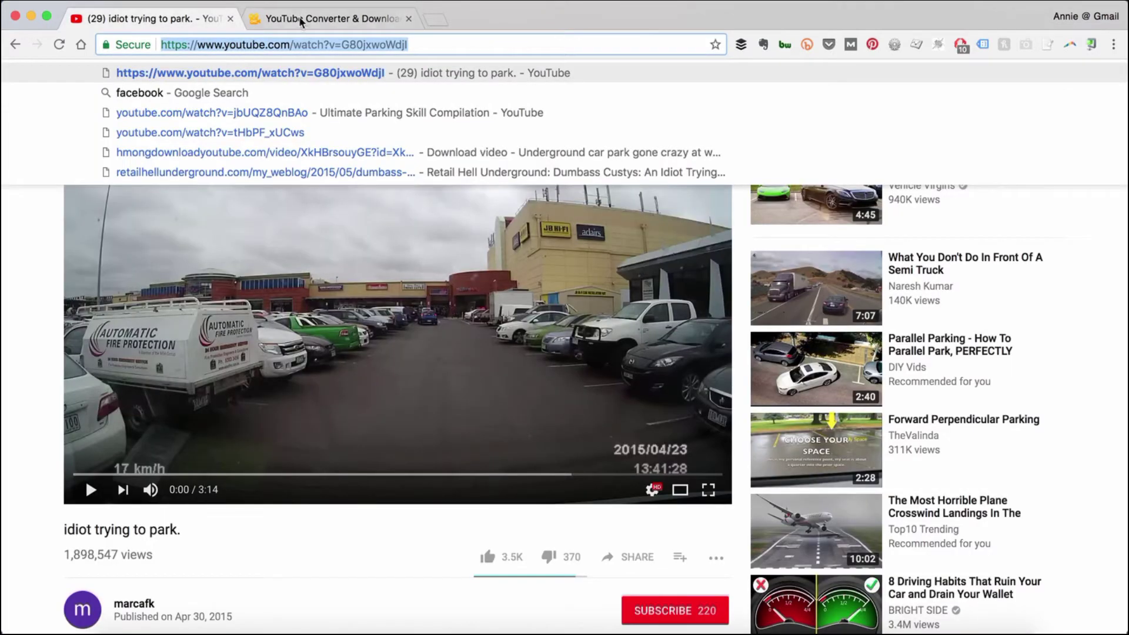
click(298, 19)
click(290, 222)
text(https://www.youtube.com/watch?v=G8ojxwoWdjl)
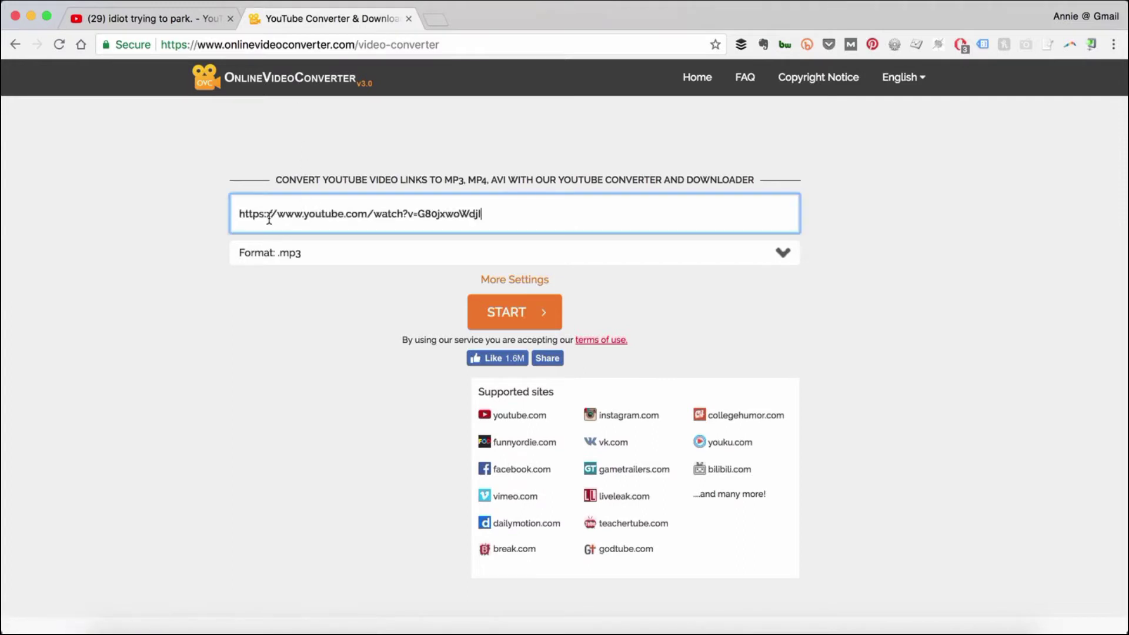
Convert the video link to .mp4 format
click(783, 254)
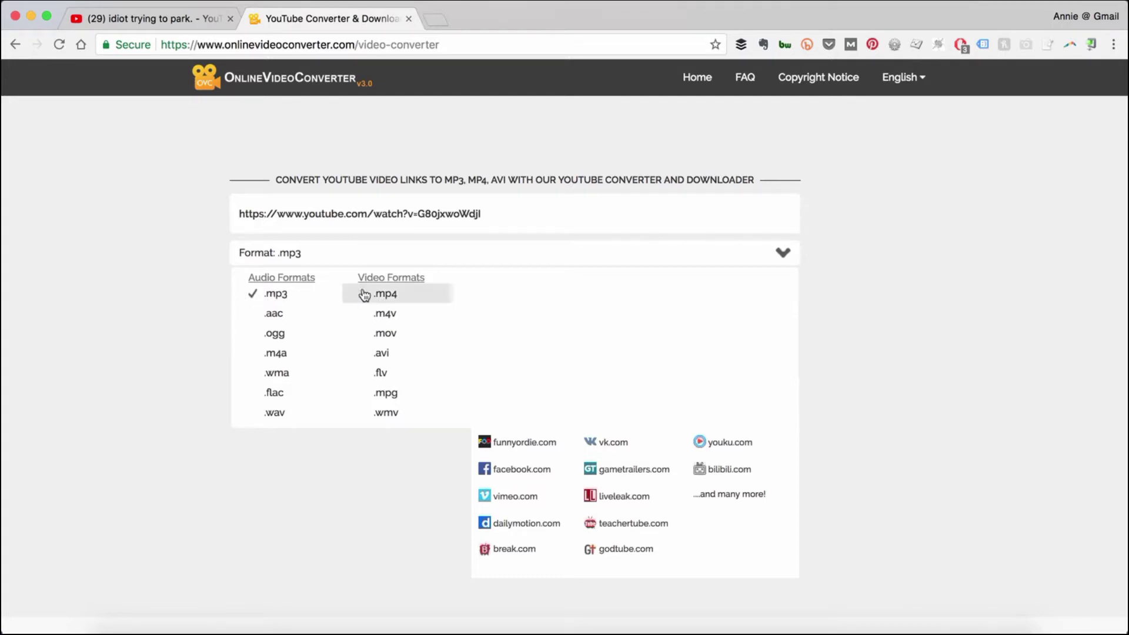
click(385, 294)
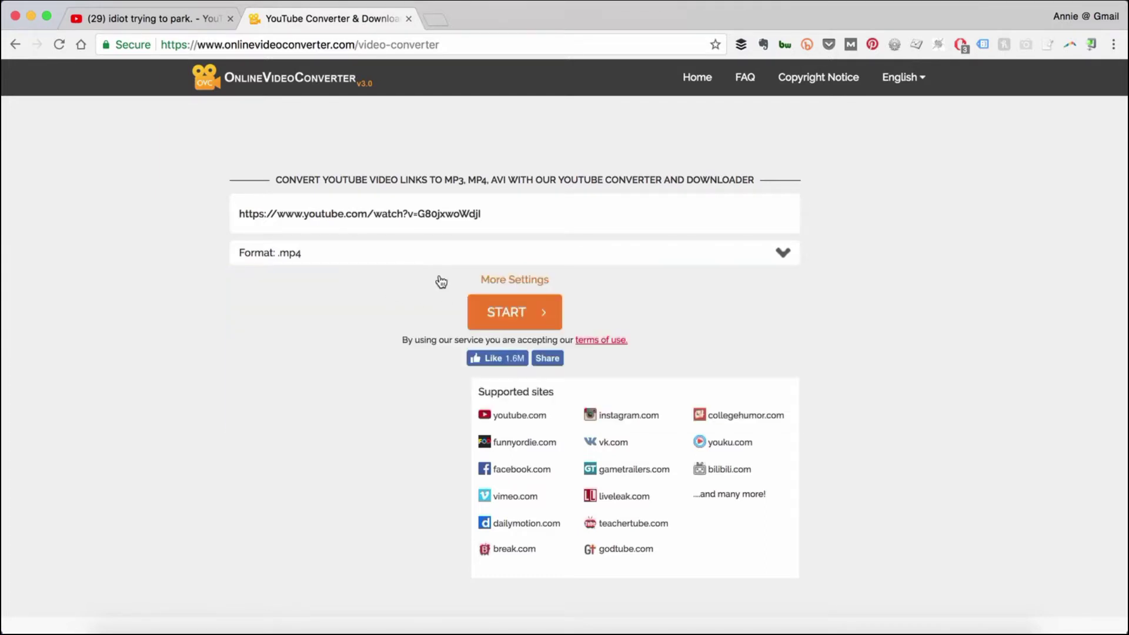
click(504, 317)
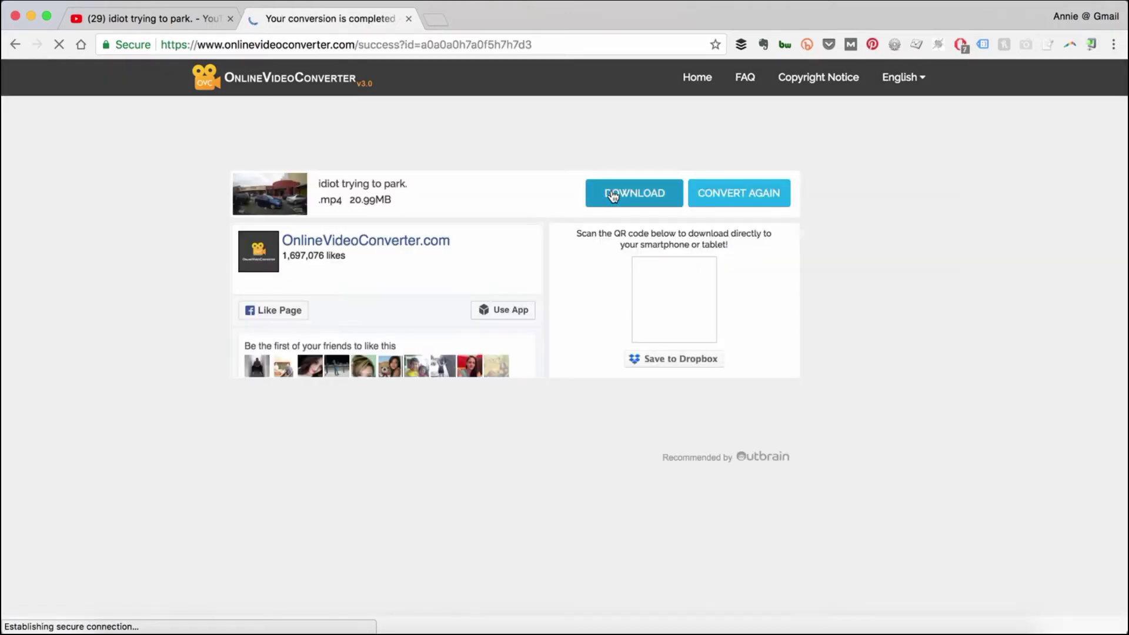
Find idiot trying to park.mp4 in My Downloads > Chrome, then switch to Camtasia
click(410, 20)
key(cmd+l)
key(cmd+o)
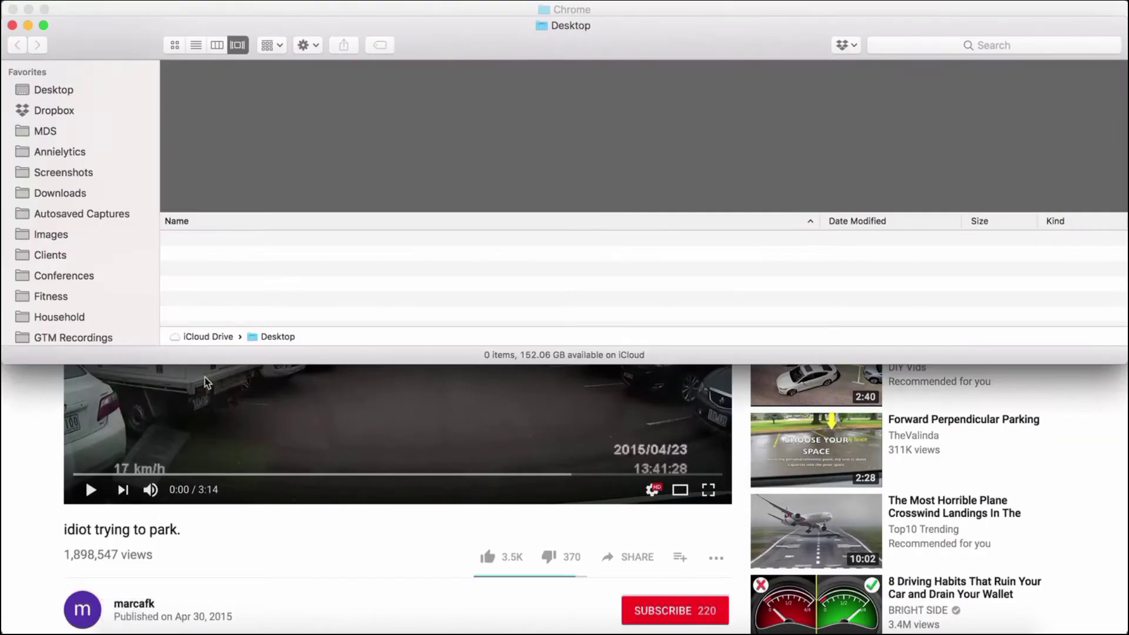
scroll(42, 300, down, 5)
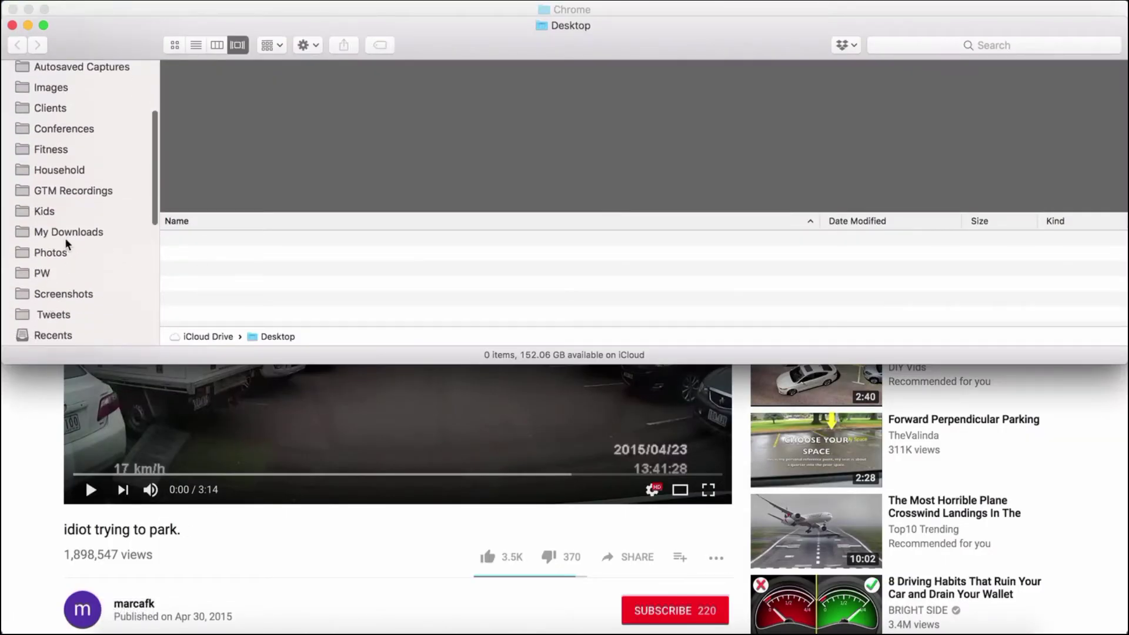
click(66, 214)
click(63, 235)
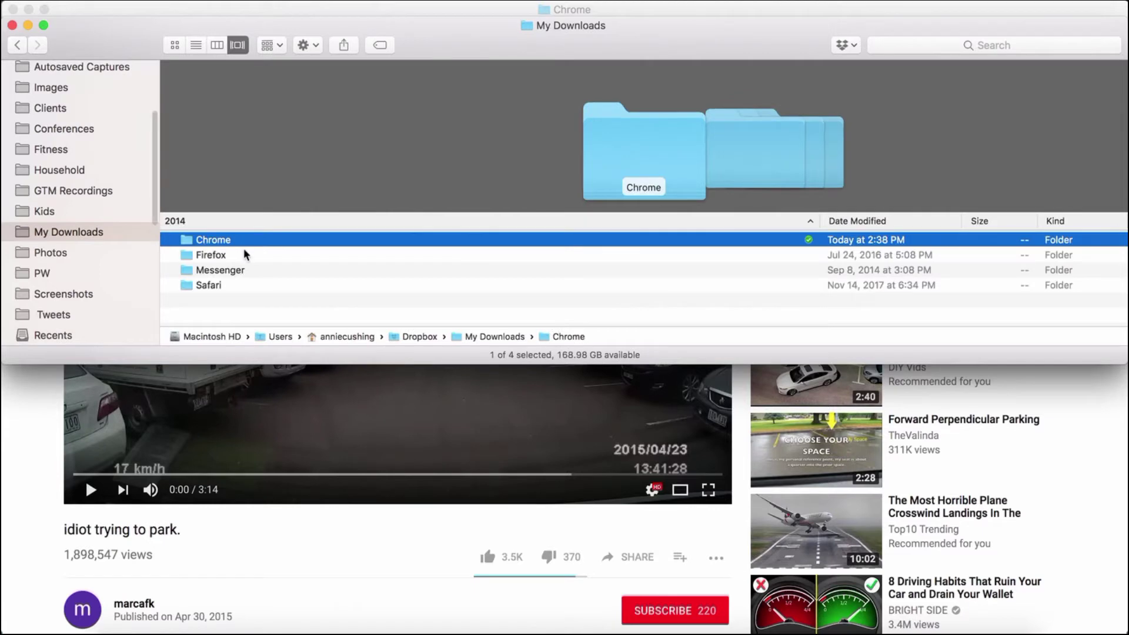
click(215, 46)
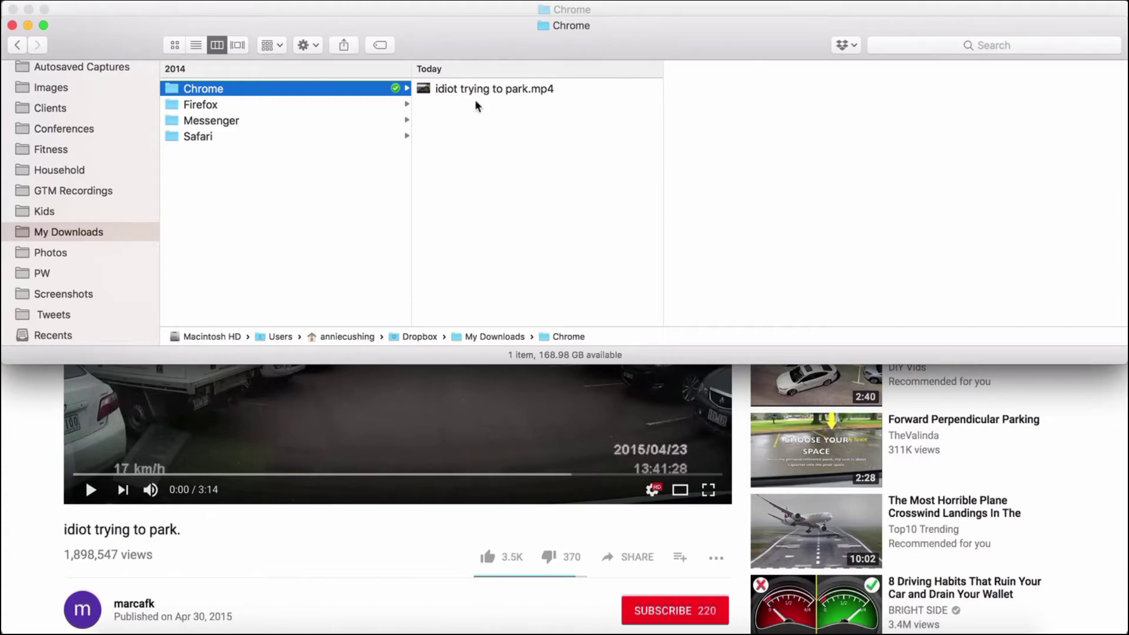
click(765, 627)
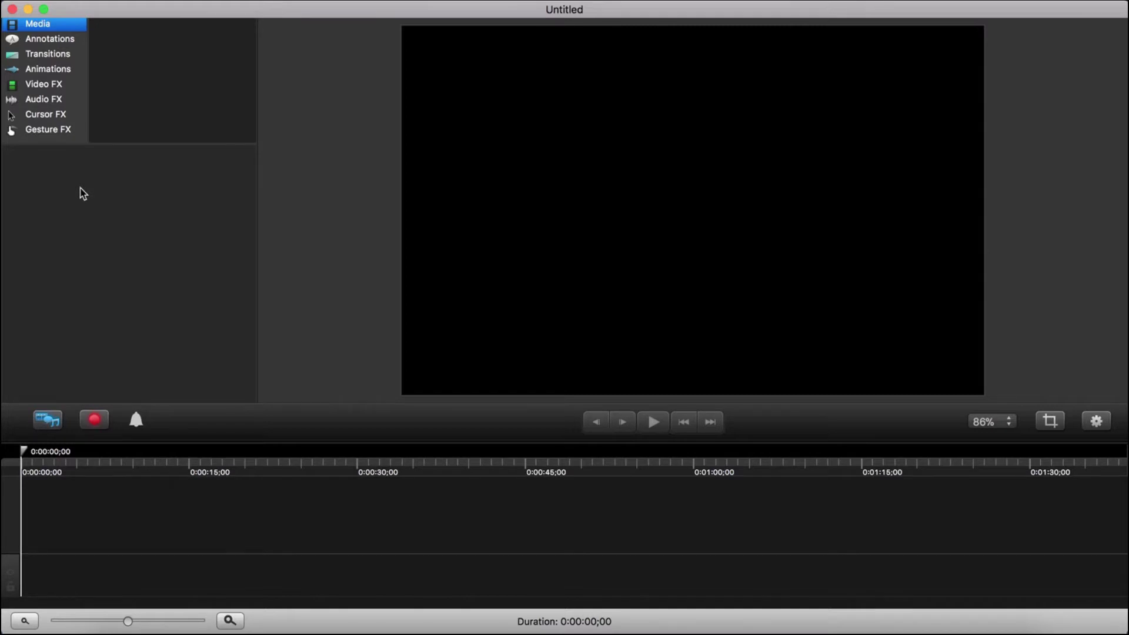
Import idiot trying to park.mp4 into the Camtasia media bin
right_click(58, 184)
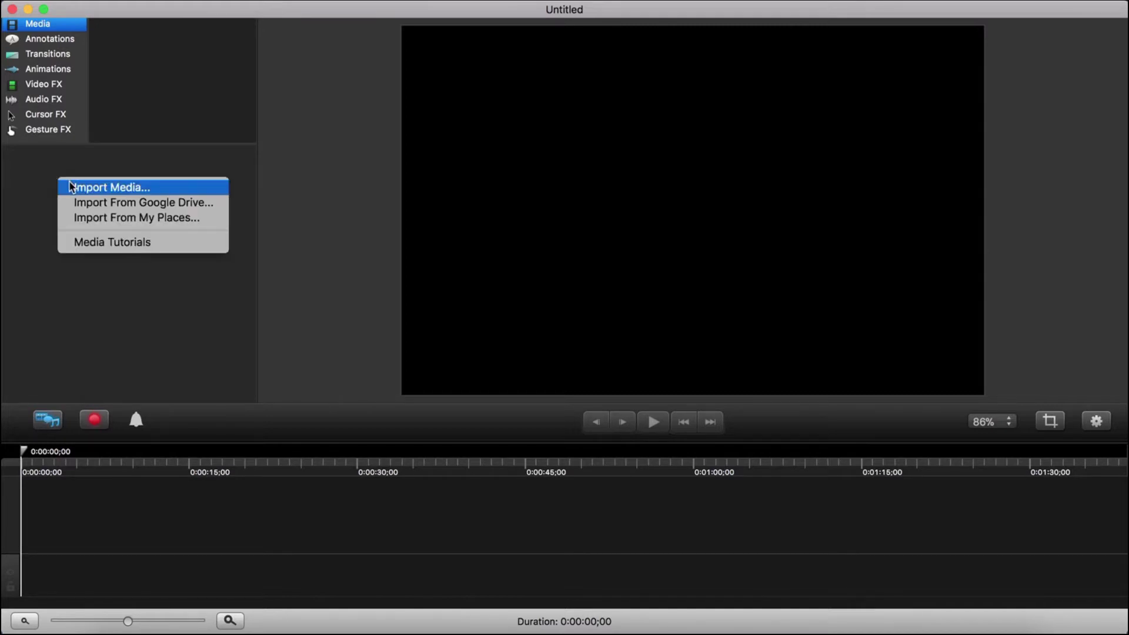
click(80, 189)
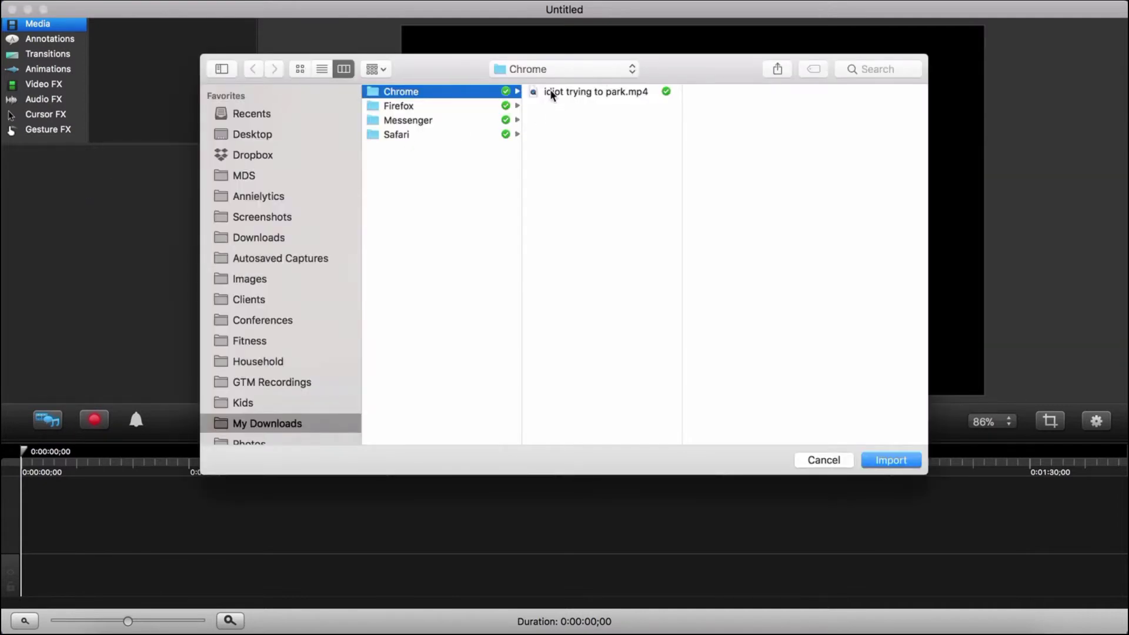
click(553, 93)
click(888, 461)
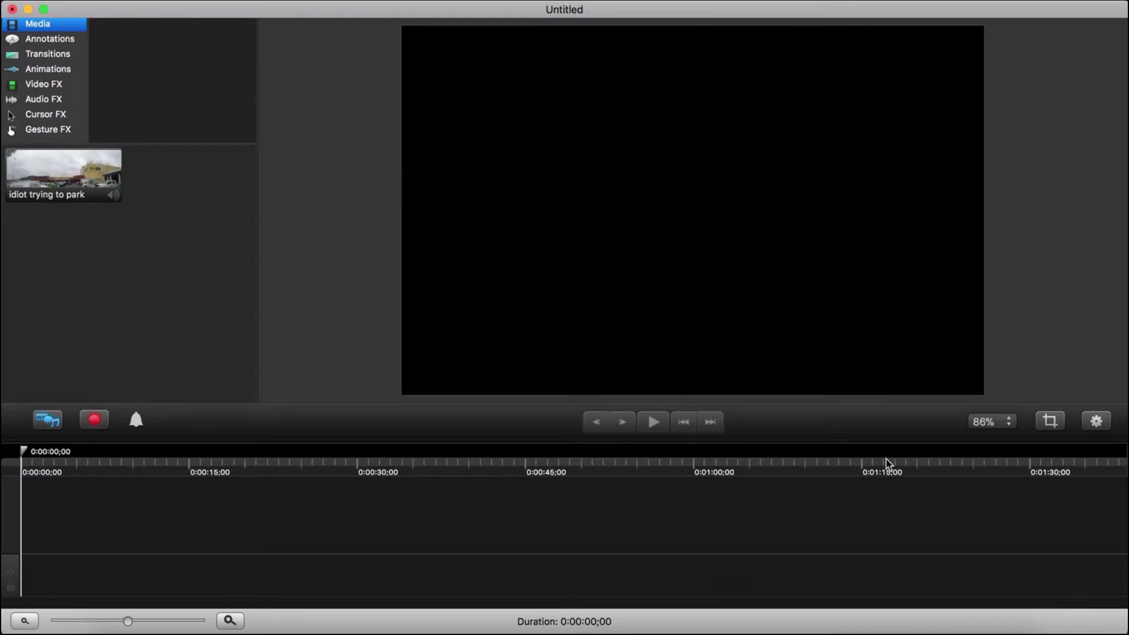
Place the parking clip on the timeline and zoom out to show its 3:14 length
click(42, 175)
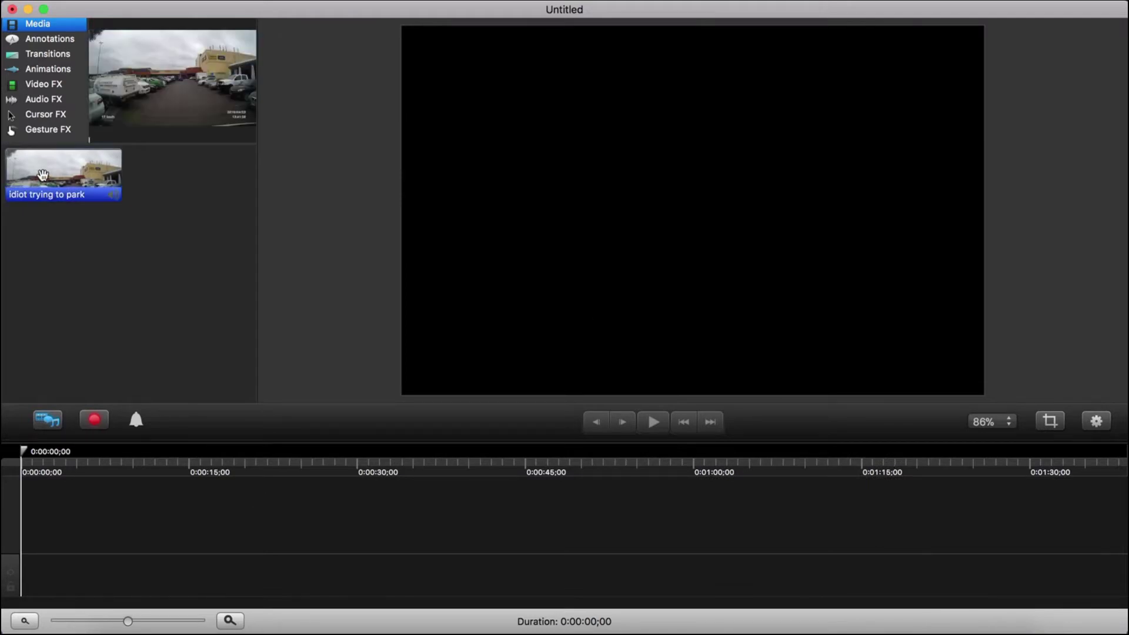
drag(43, 175, 56, 584)
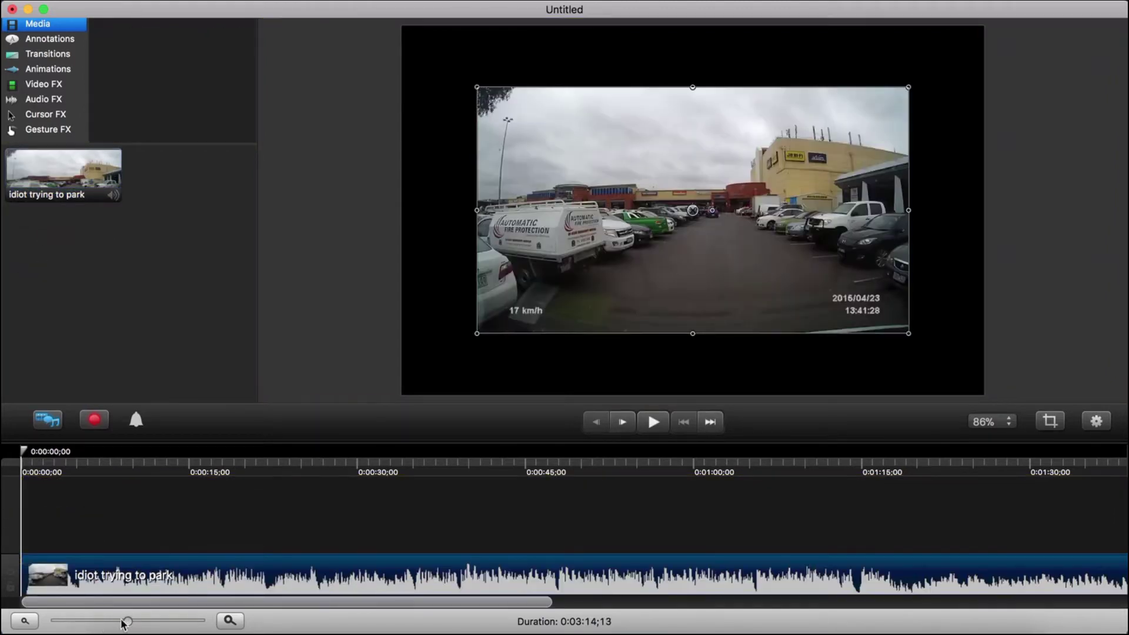
drag(128, 622, 113, 622)
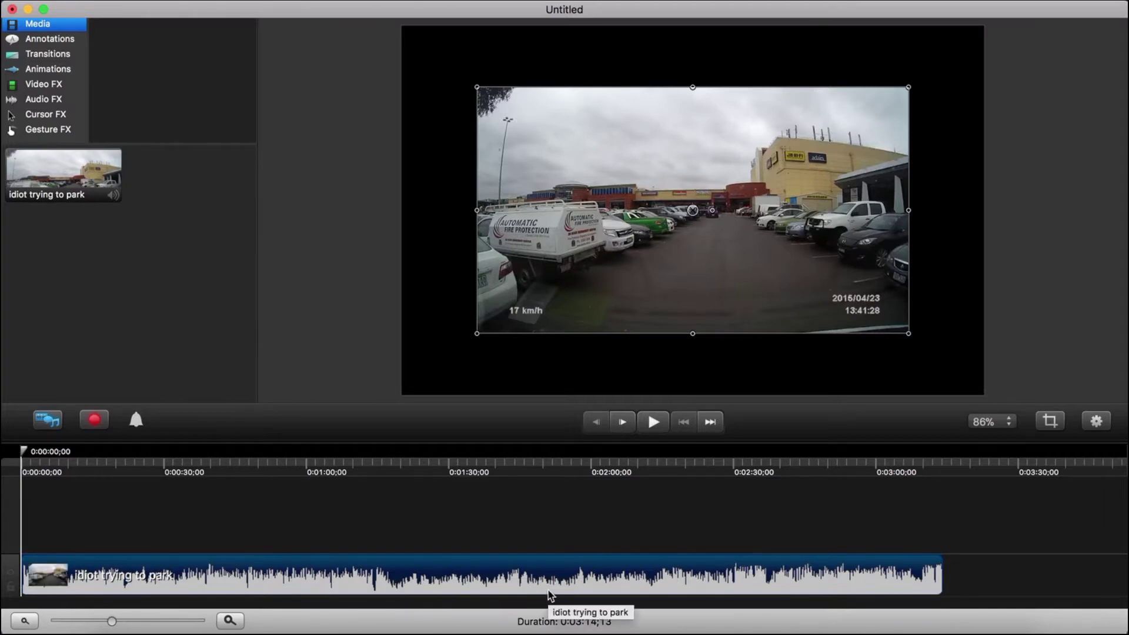
Separate the parking clip's audio onto its own track and delete it
right_click(516, 565)
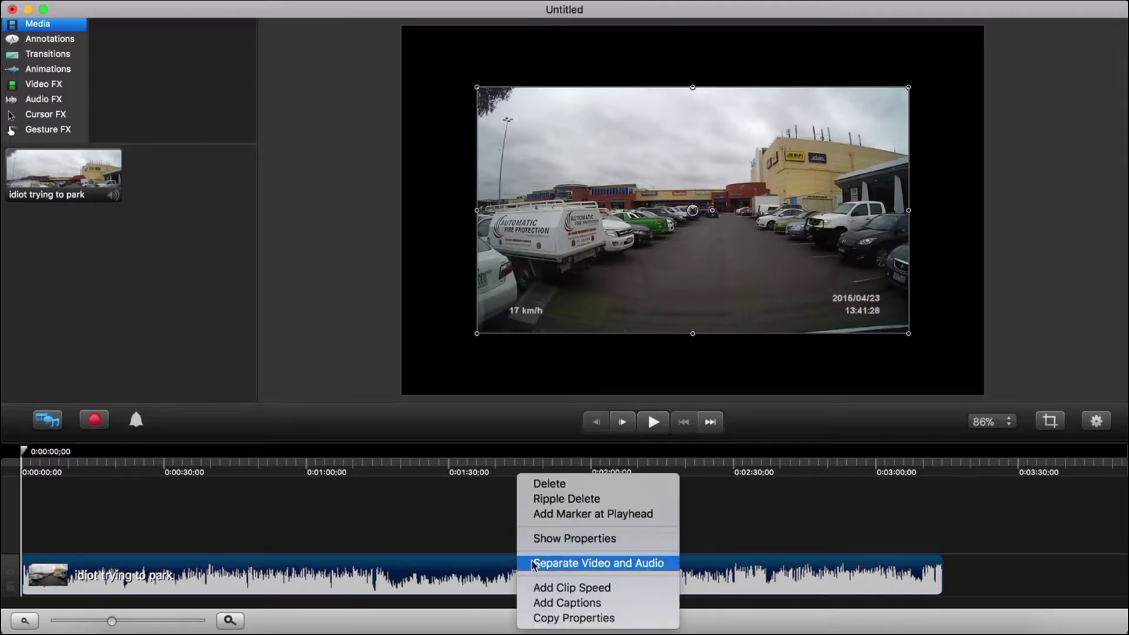
click(532, 565)
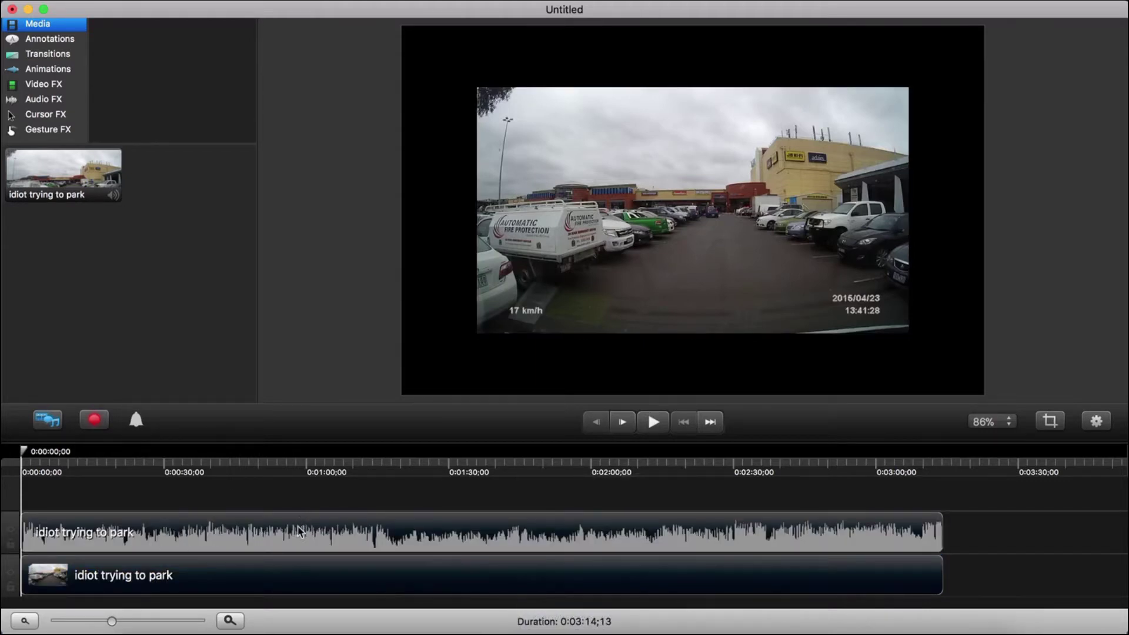
click(300, 531)
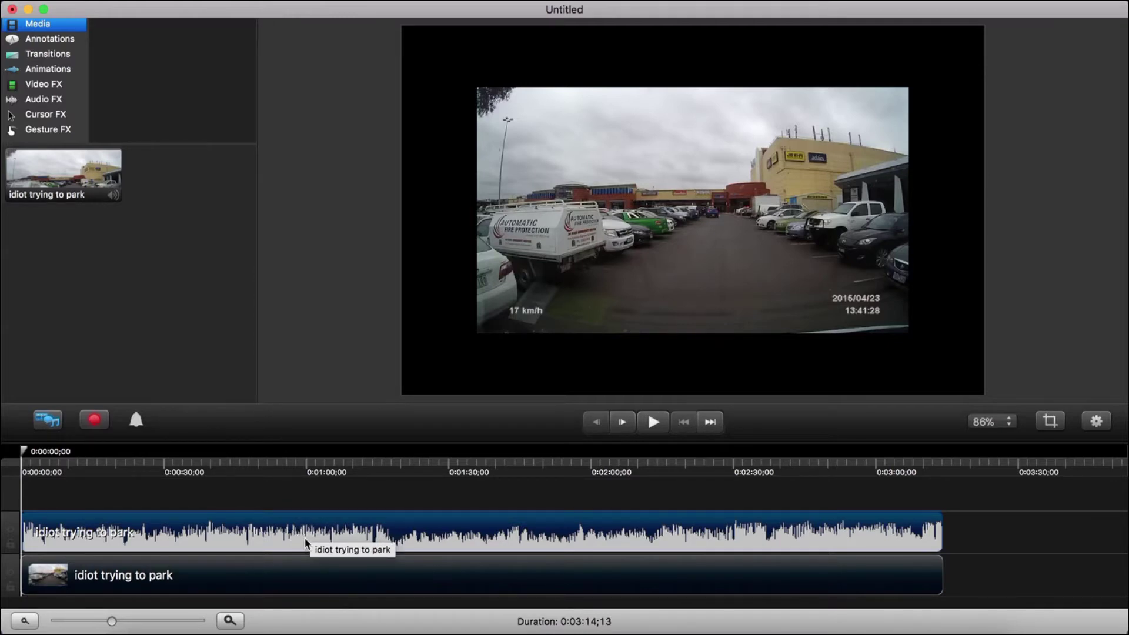
key(Delete)
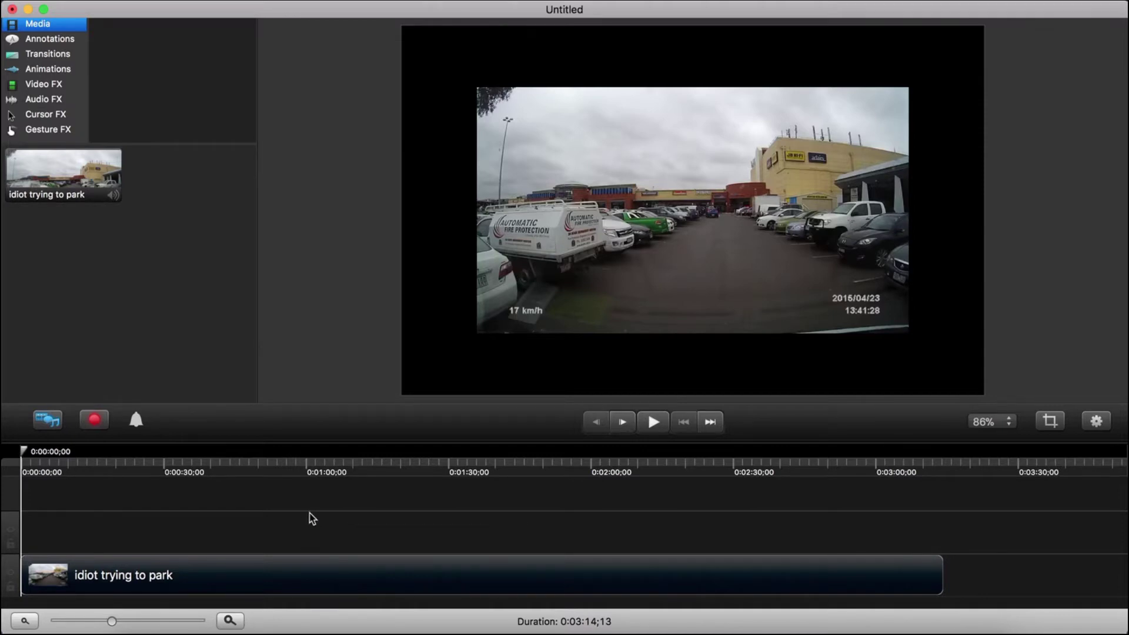
Save the project to the Desktop as video-meme.cmproj
key(super+s)
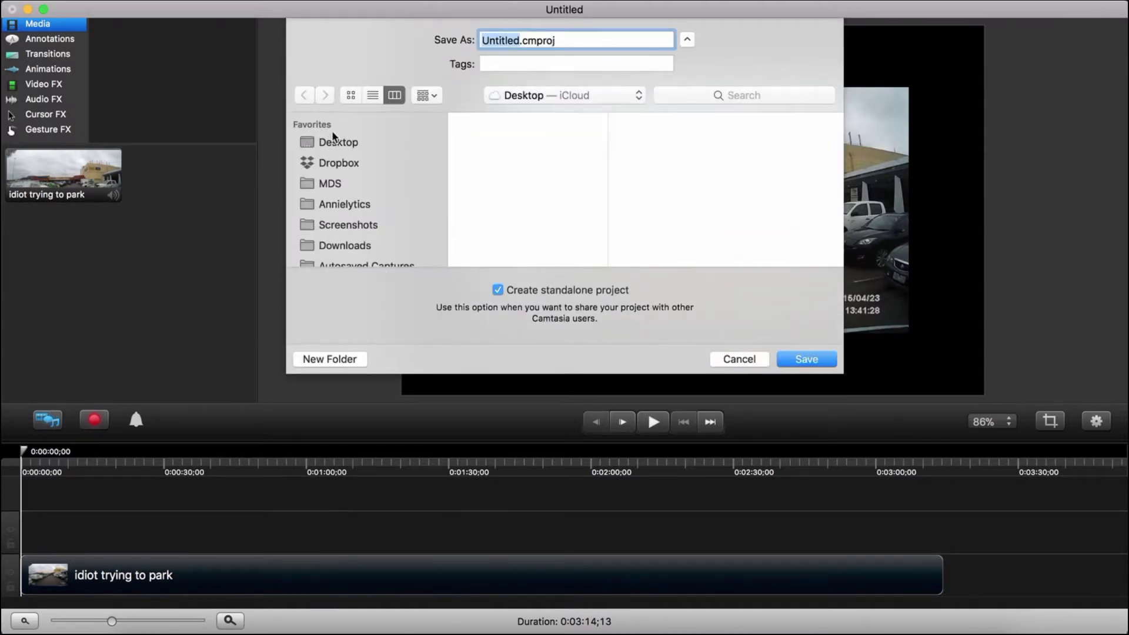
click(335, 144)
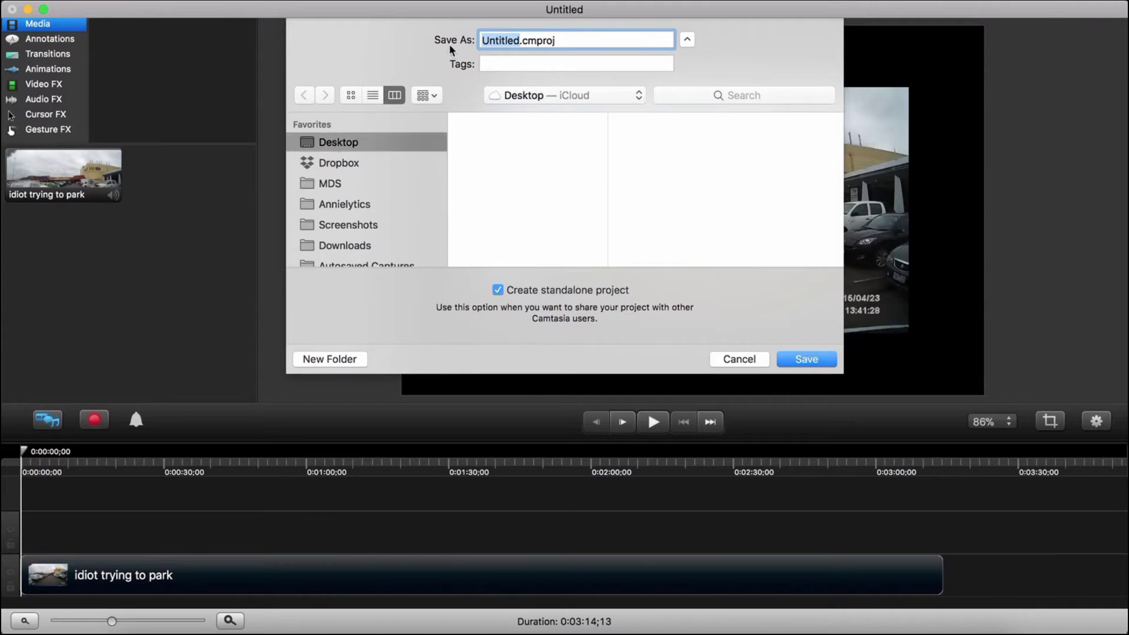
text(video-mem)
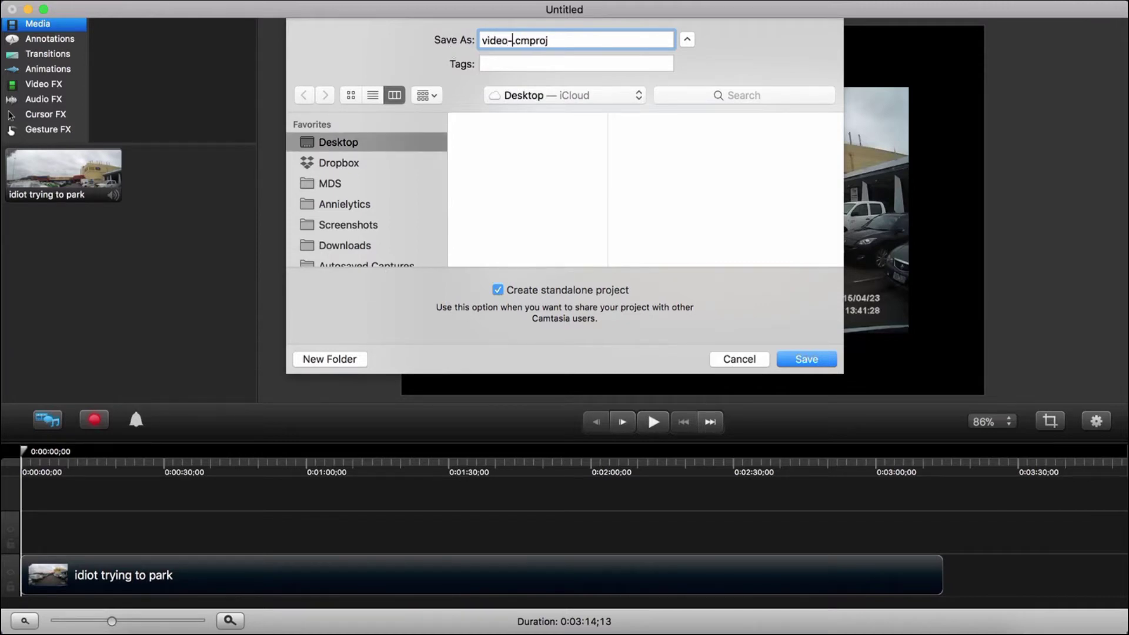
key(Return)
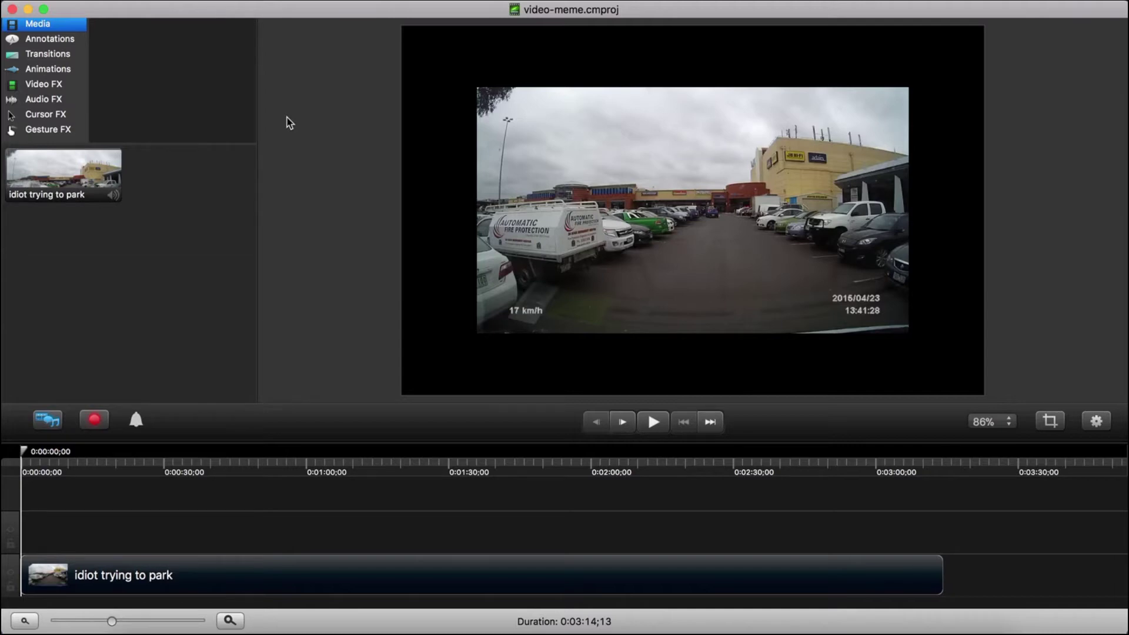
In Adjust Canvas, drag the top-left canvas handle inward to a custom 1281×872 size
right_click(432, 76)
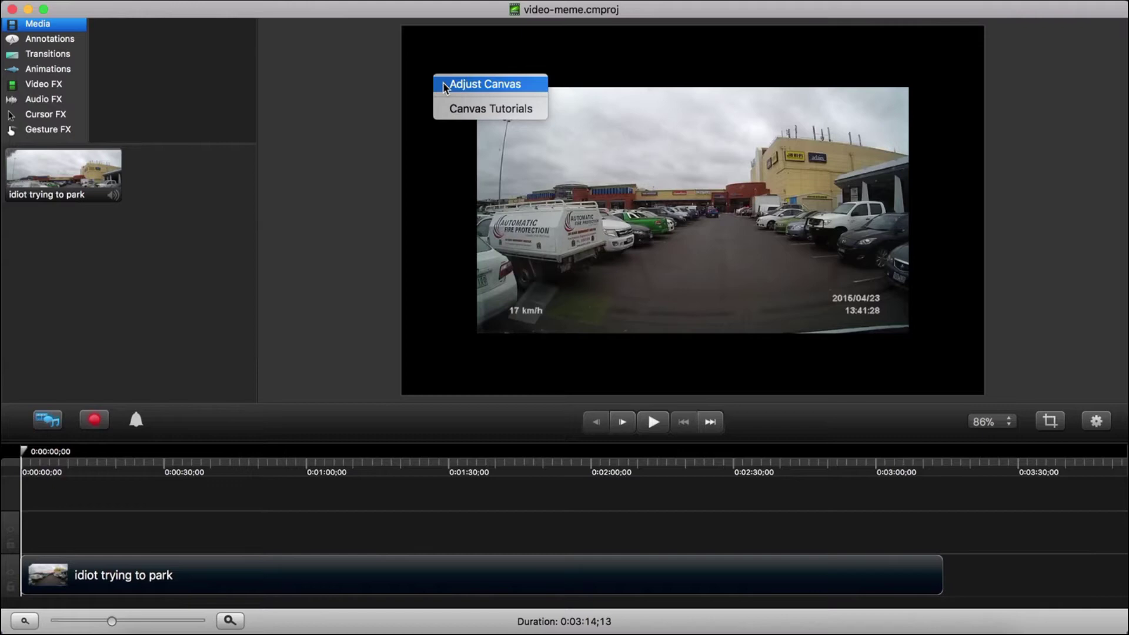
click(464, 84)
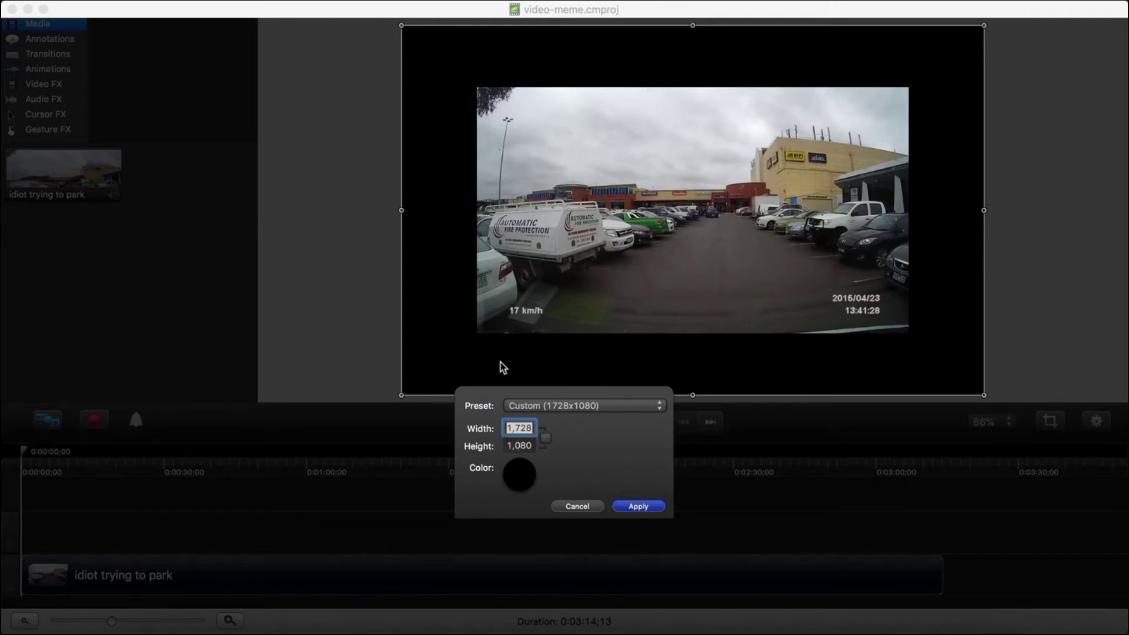
click(403, 27)
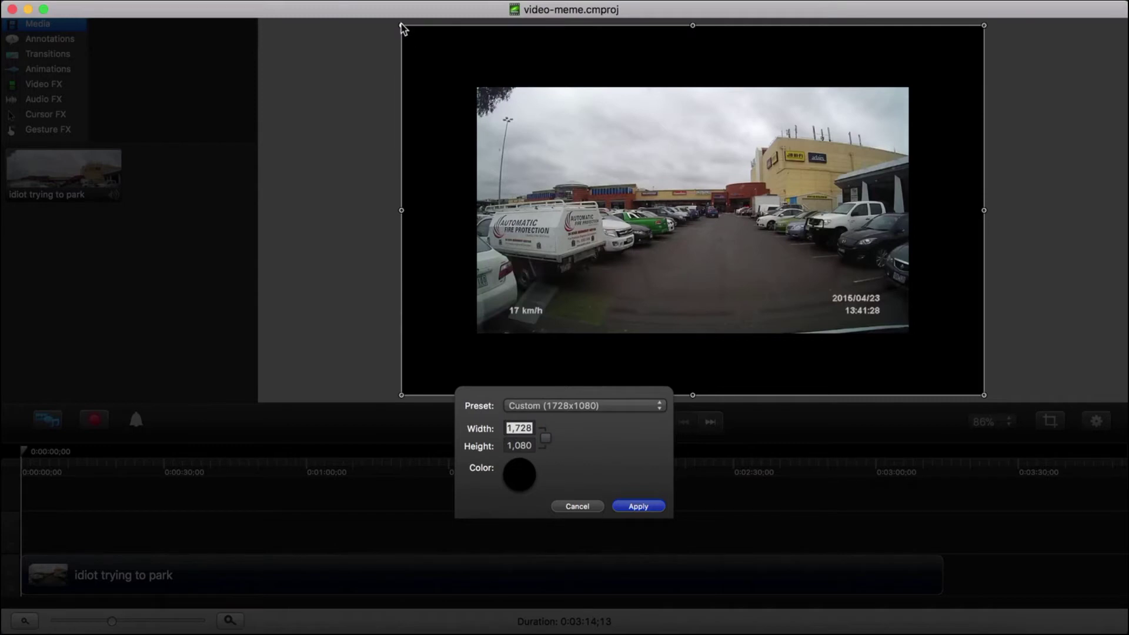
drag(403, 28, 477, 62)
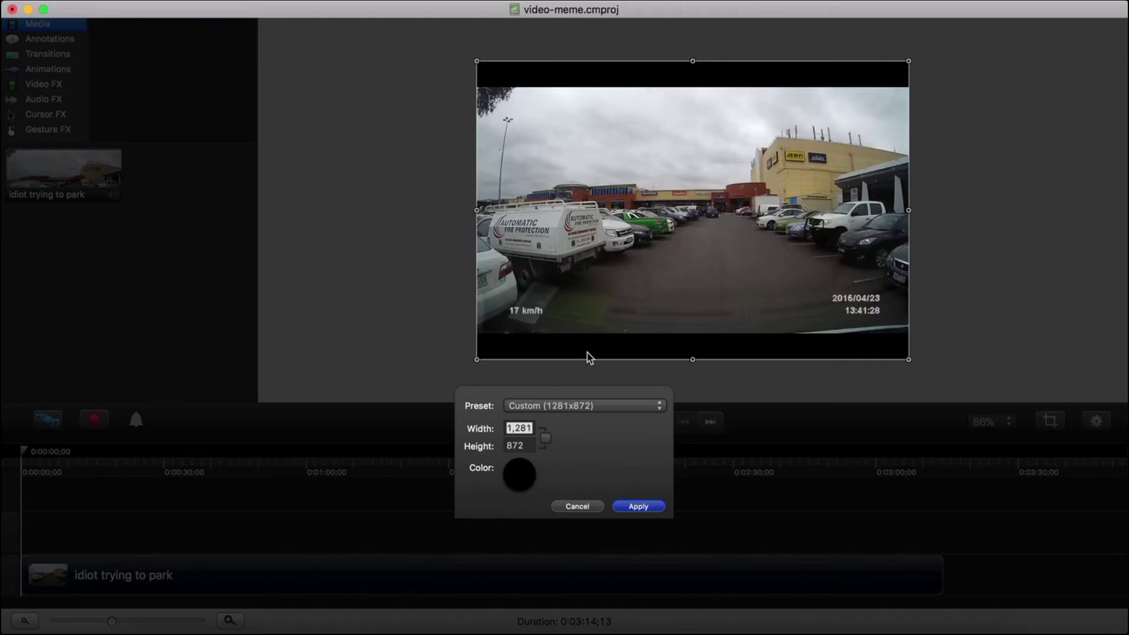
Fine-tune the canvas height from the bottom and apply a 1277×870 size
mouse_move(692, 359)
mouse_down()
mouse_move(693, 340)
mouse_move(694, 359)
mouse_up()
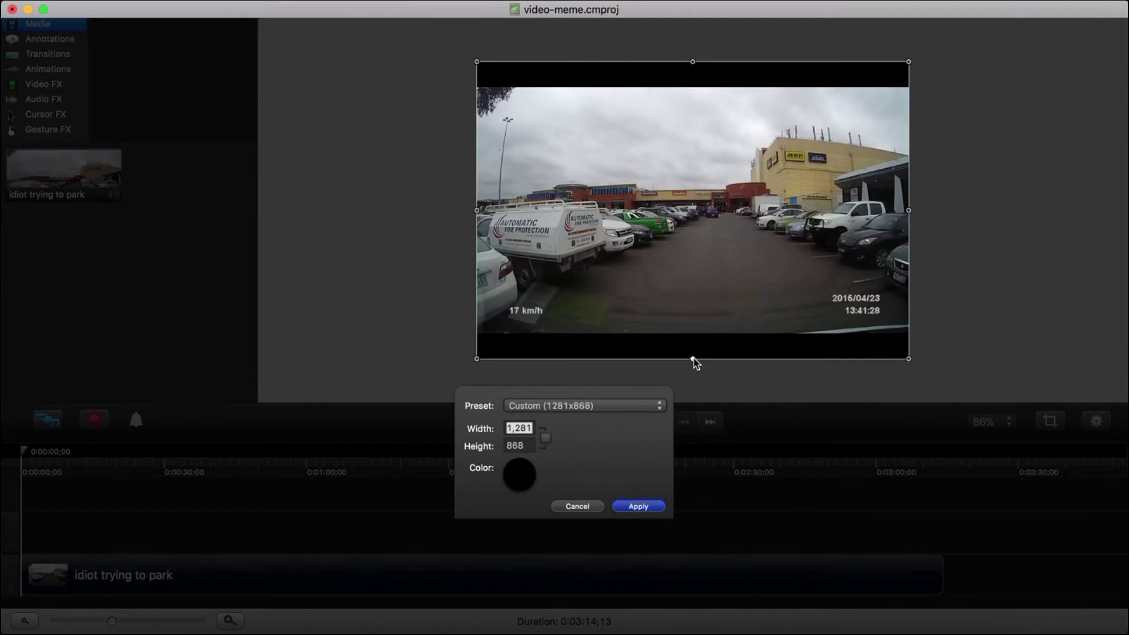
drag(694, 359, 694, 357)
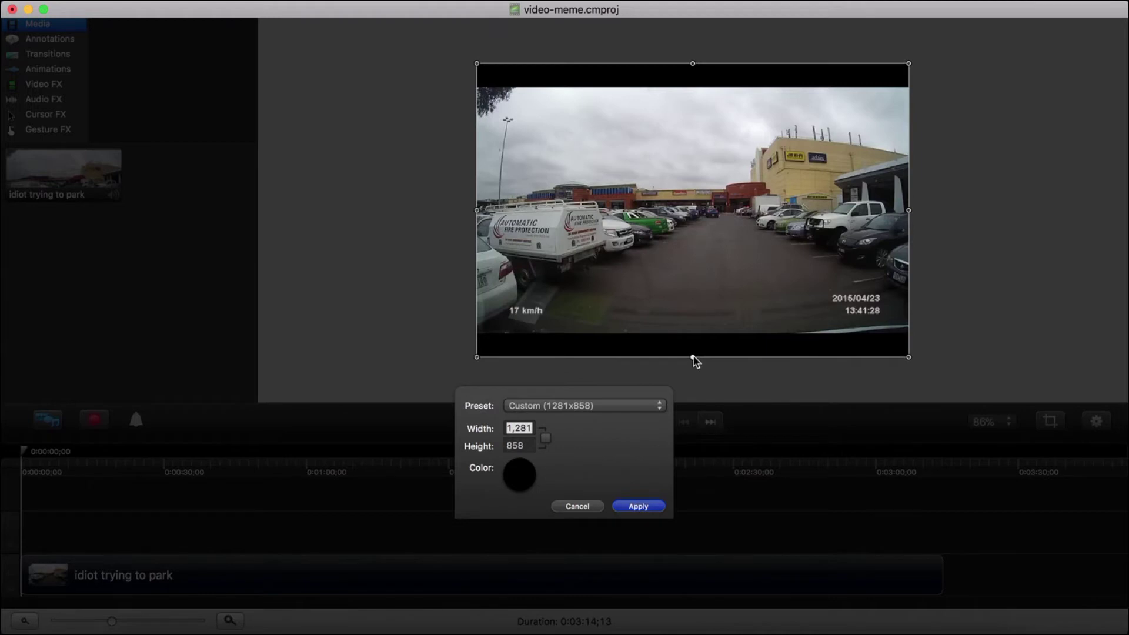
drag(693, 357, 693, 359)
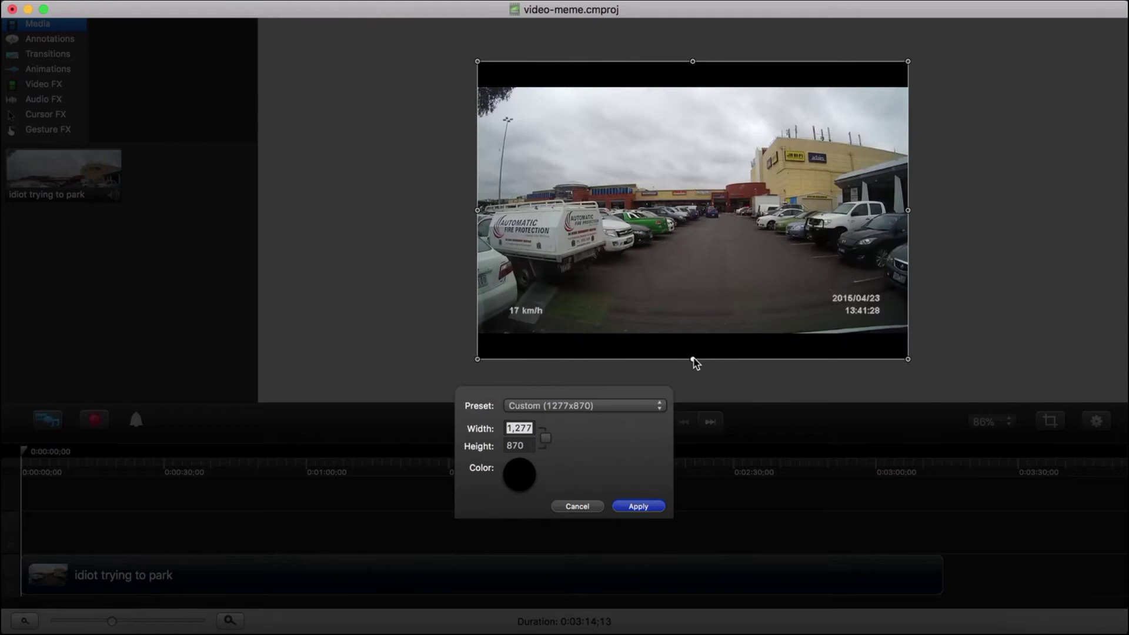
click(638, 506)
Move the dashcam video down to the canvas bottom, leaving a black band on top
click(633, 189)
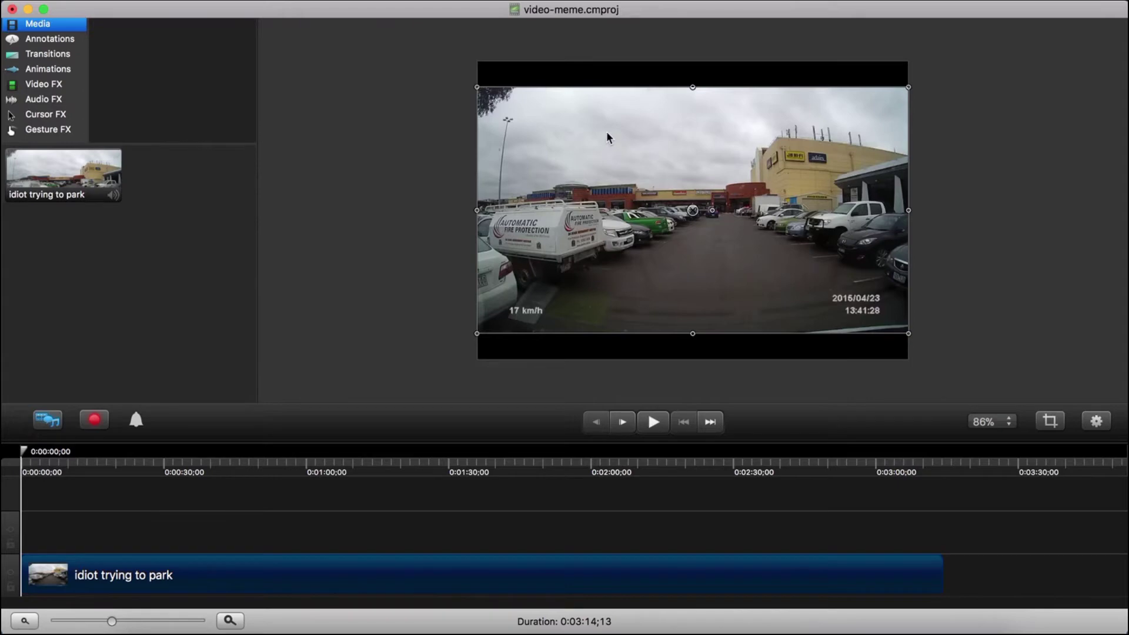
drag(607, 133, 607, 157)
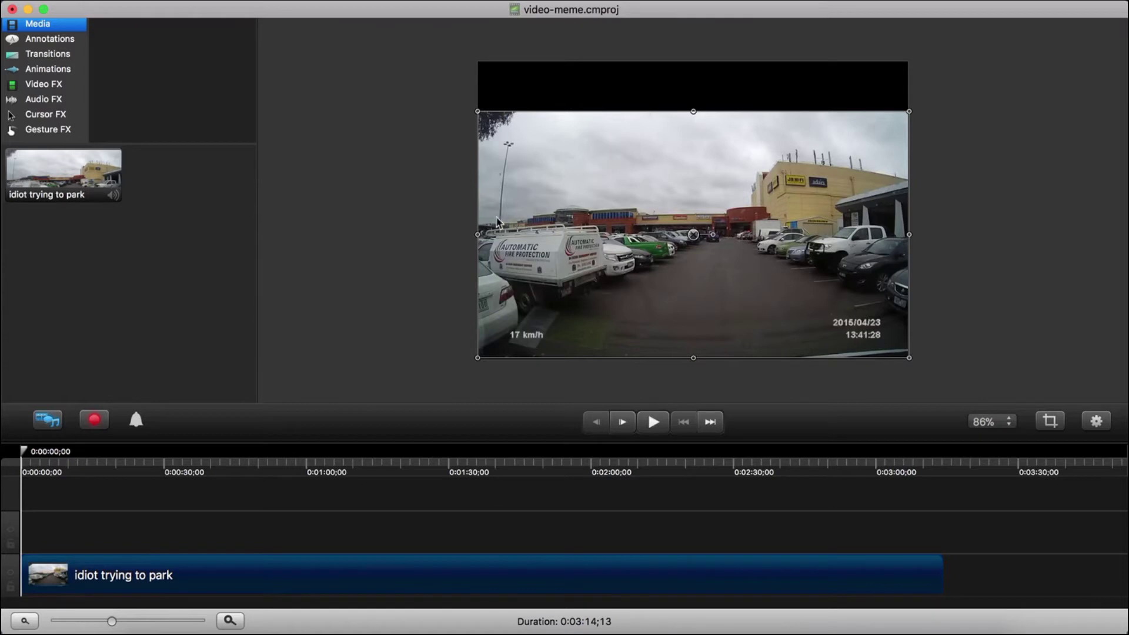
drag(480, 236, 475, 235)
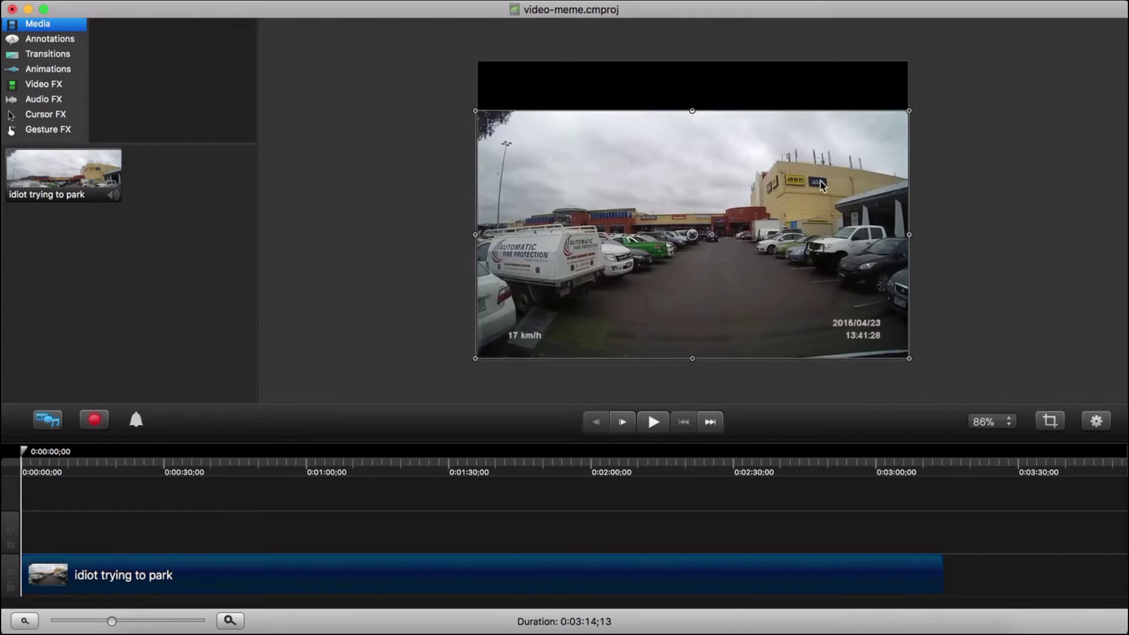
click(412, 168)
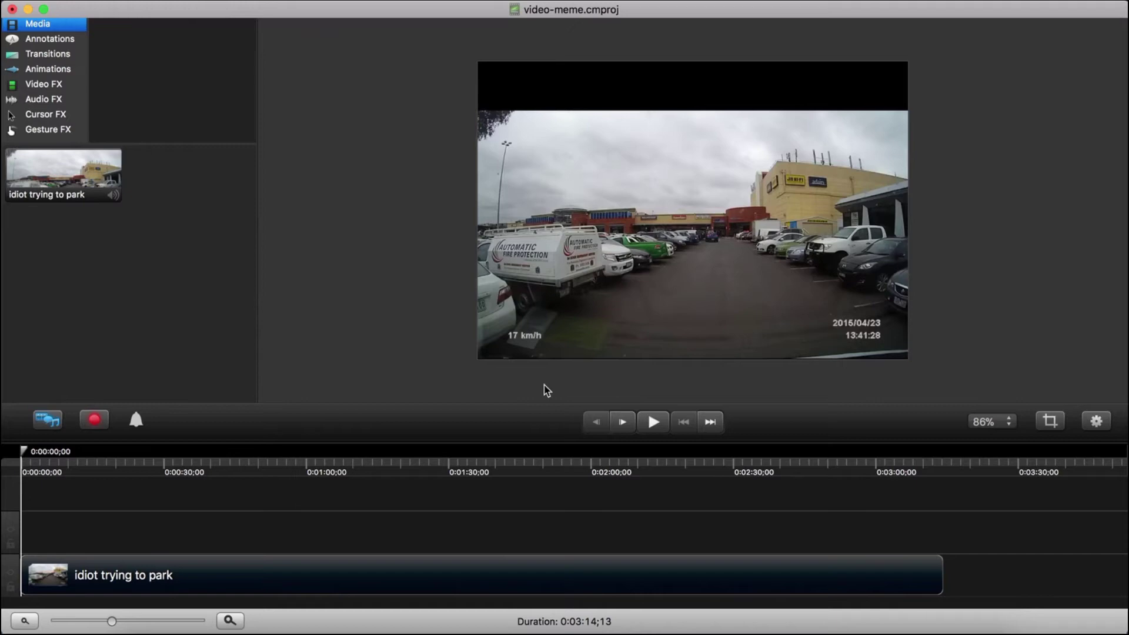
Set the canvas background colour to white in Adjust Canvas
right_click(551, 87)
click(564, 89)
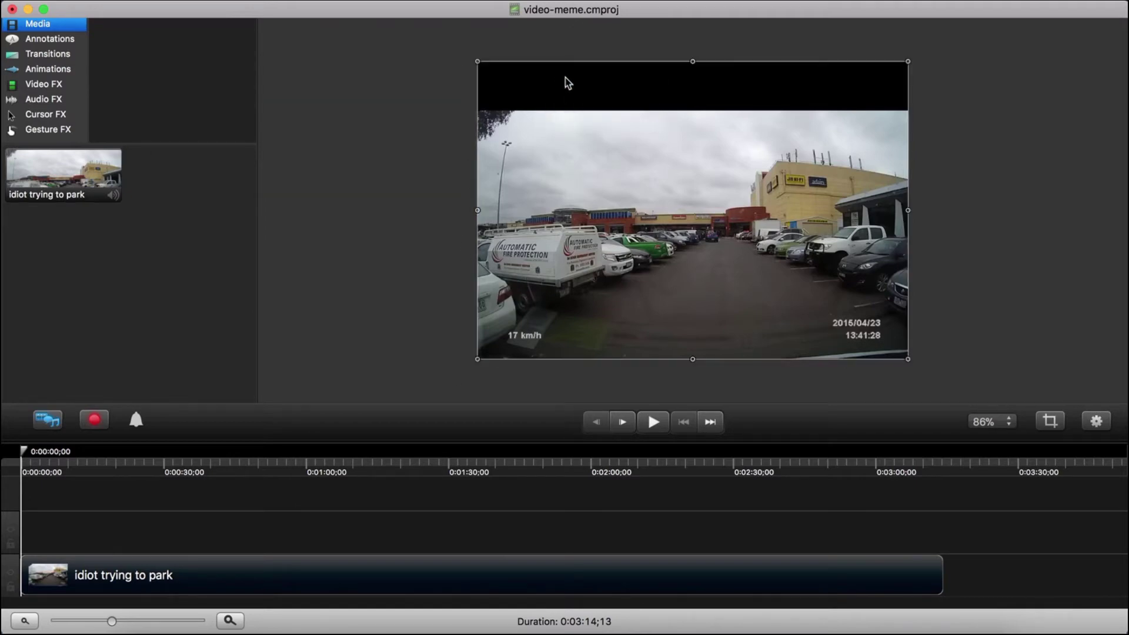
click(521, 485)
click(555, 466)
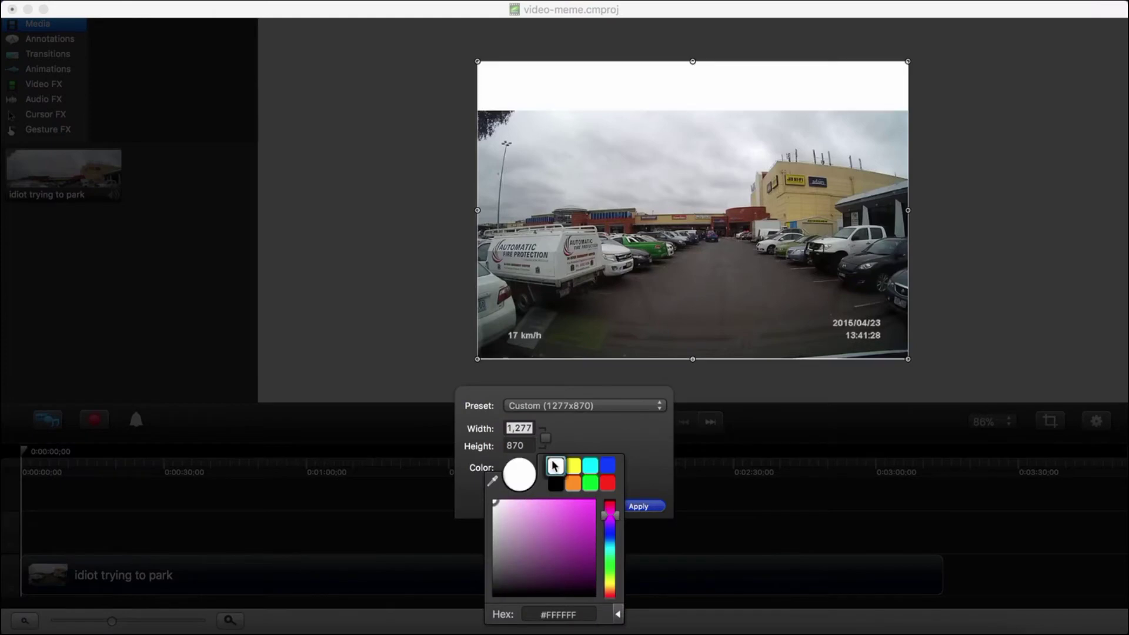
click(640, 509)
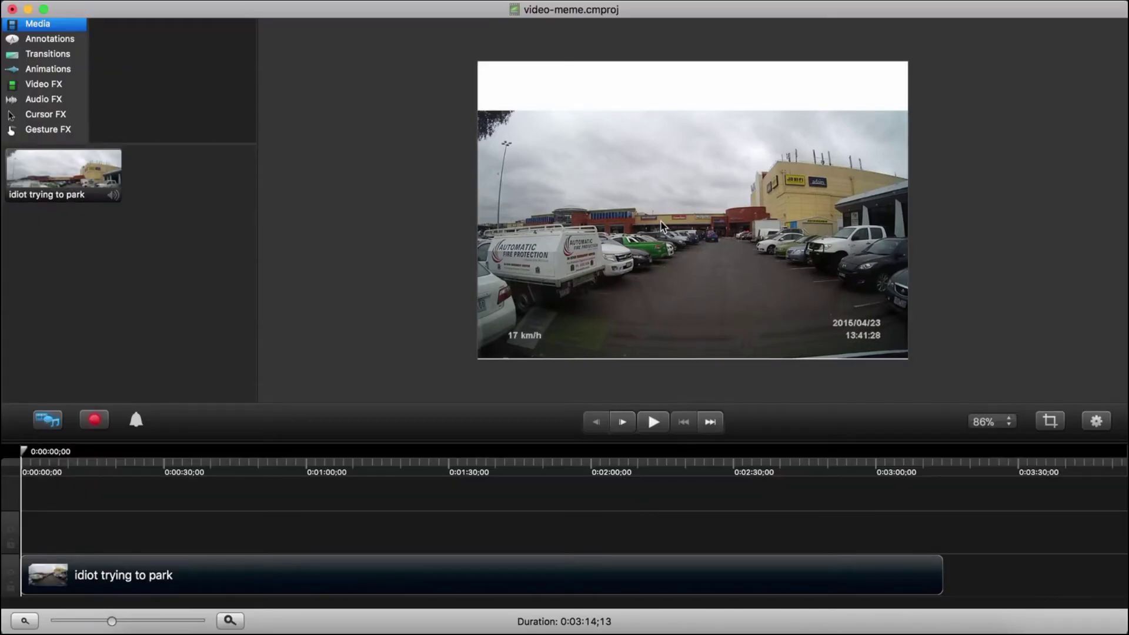
Nudge the video clip down slightly on the canvas
click(623, 309)
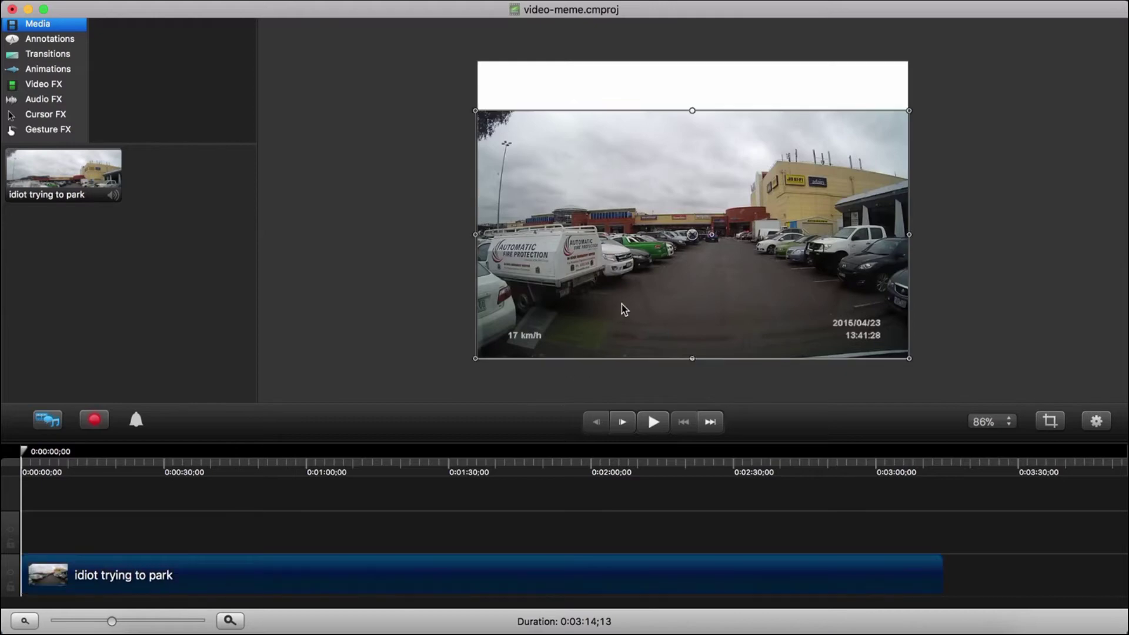
key(Down)
key(Down)
key(Down)
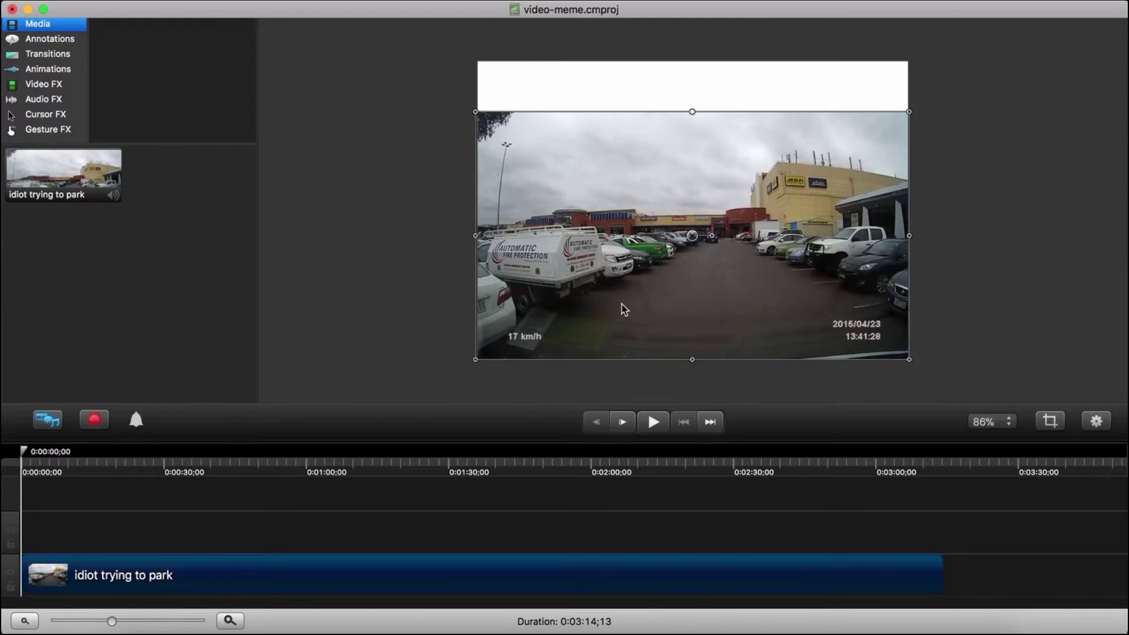
click(395, 326)
click(706, 252)
click(409, 255)
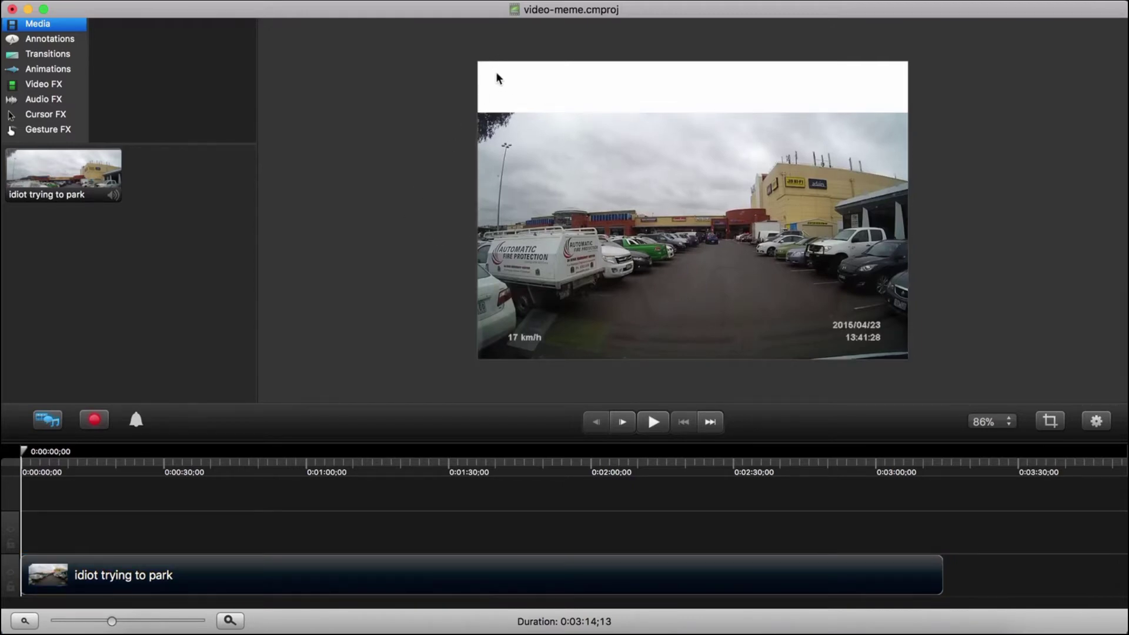
Trim the canvas from the top to 1277×840
right_click(535, 79)
click(549, 83)
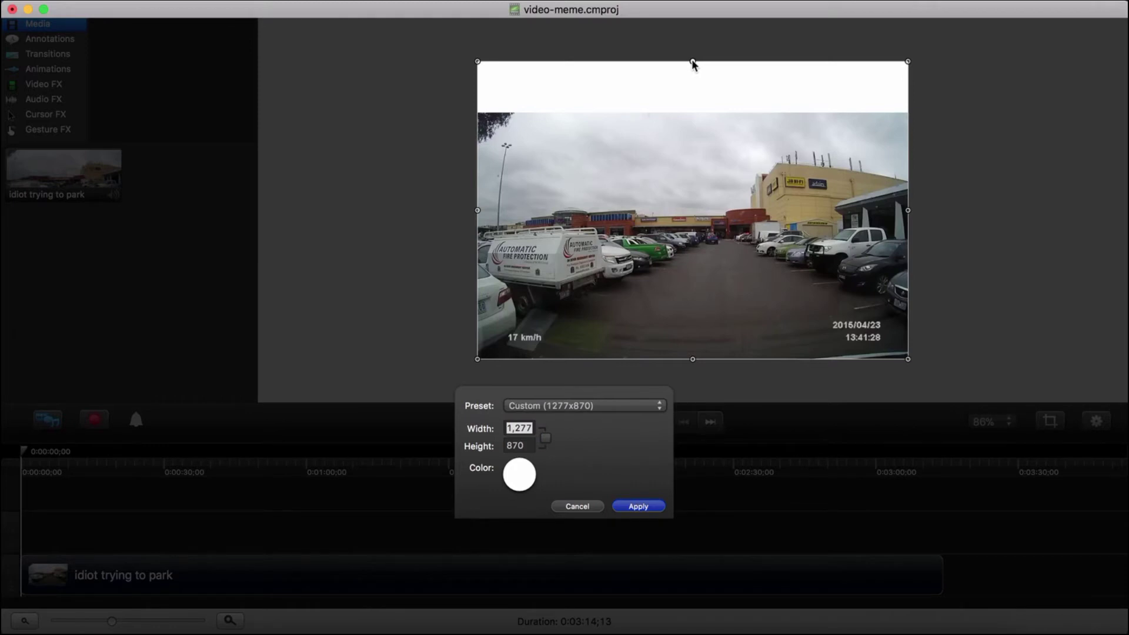
drag(692, 59, 691, 64)
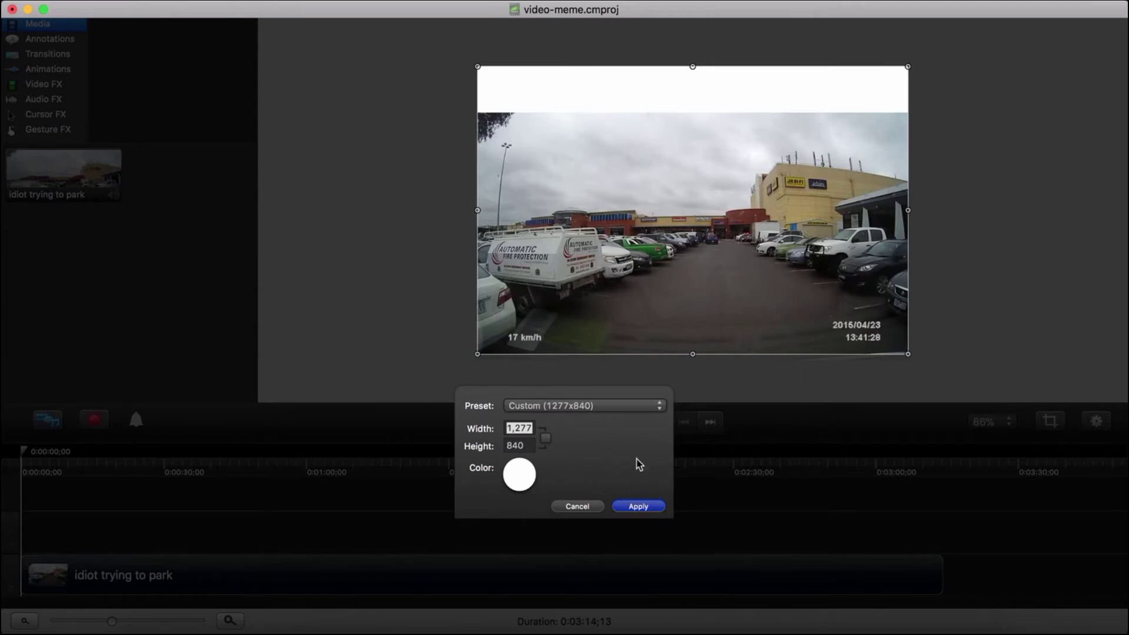
click(634, 506)
click(630, 238)
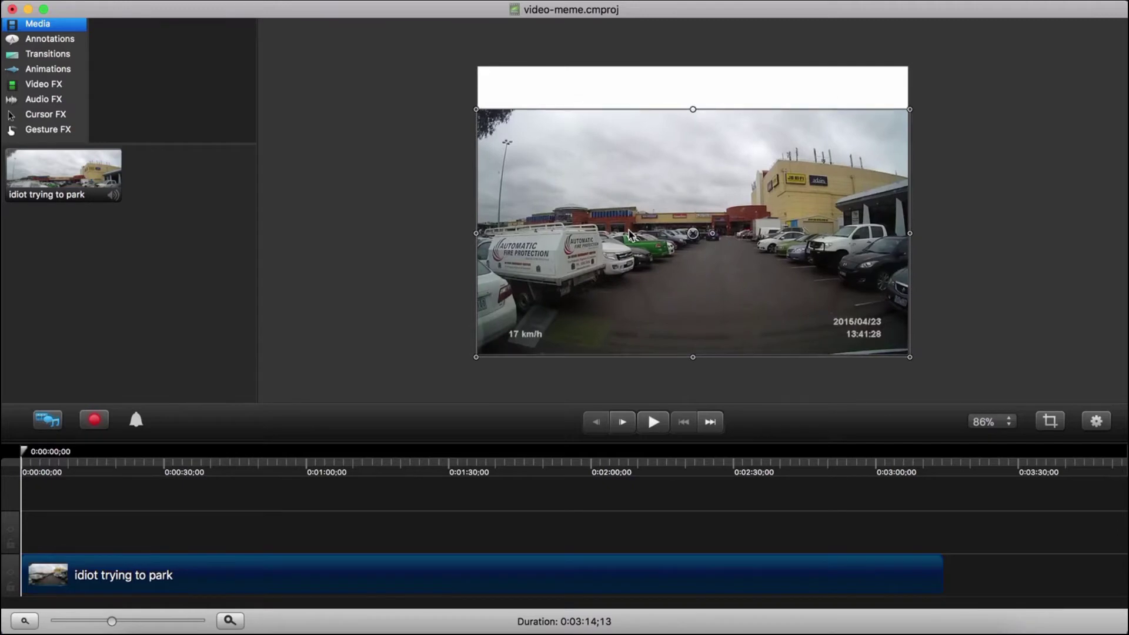
Add the plain Abc text annotation on a new track above the video track
click(417, 251)
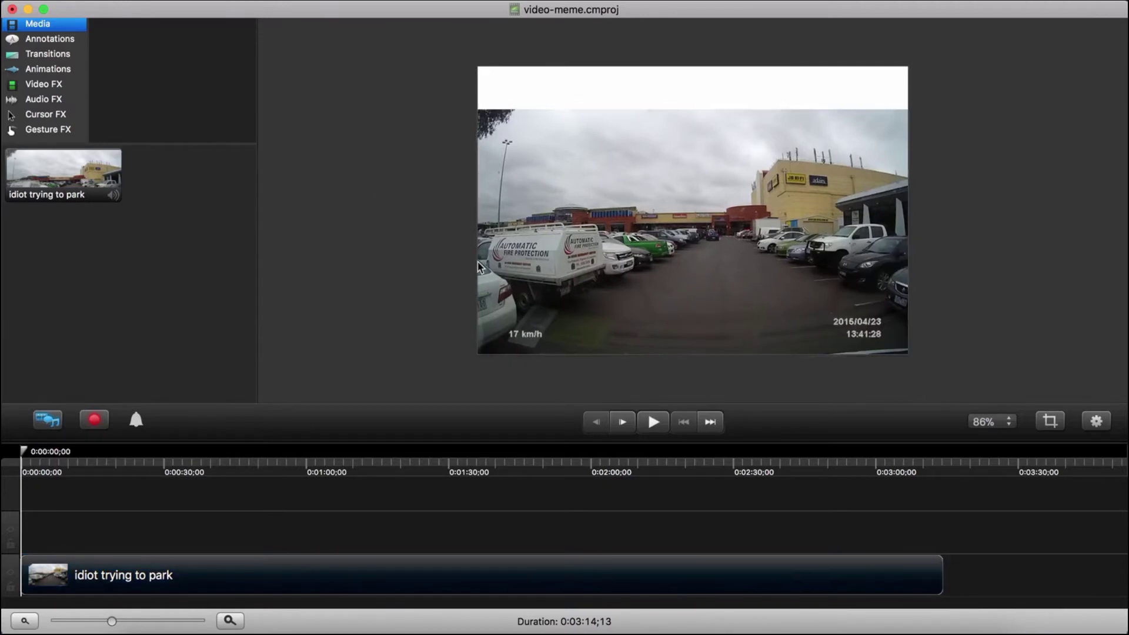
click(47, 40)
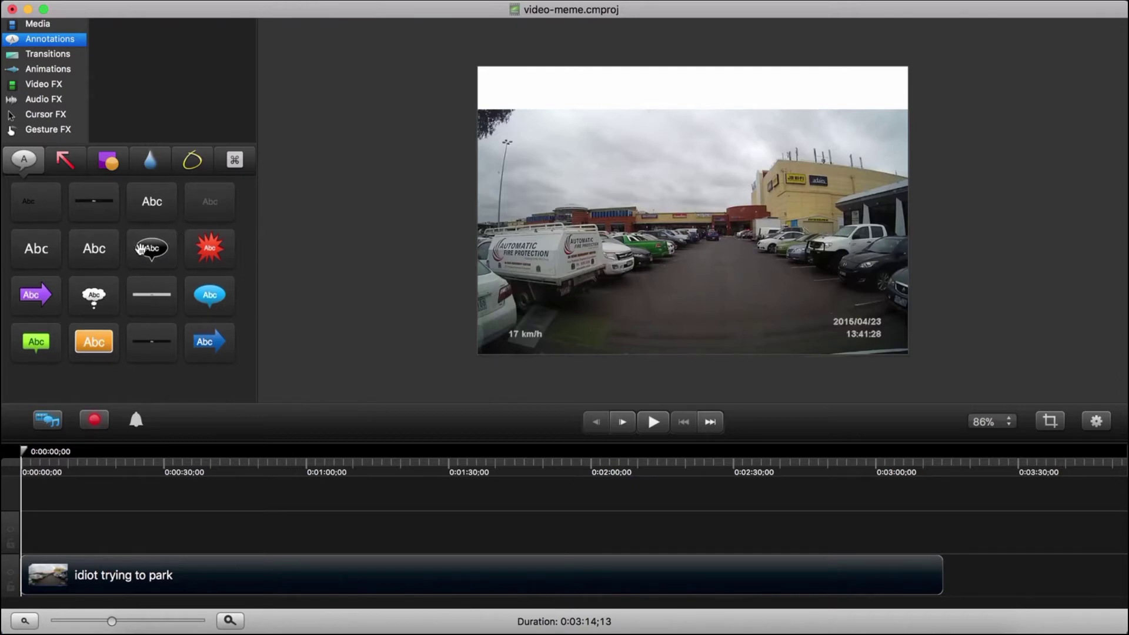
click(98, 253)
mouse_move(97, 253)
mouse_down()
mouse_move(73, 488)
mouse_move(44, 541)
mouse_move(21, 538)
mouse_move(942, 536)
mouse_up()
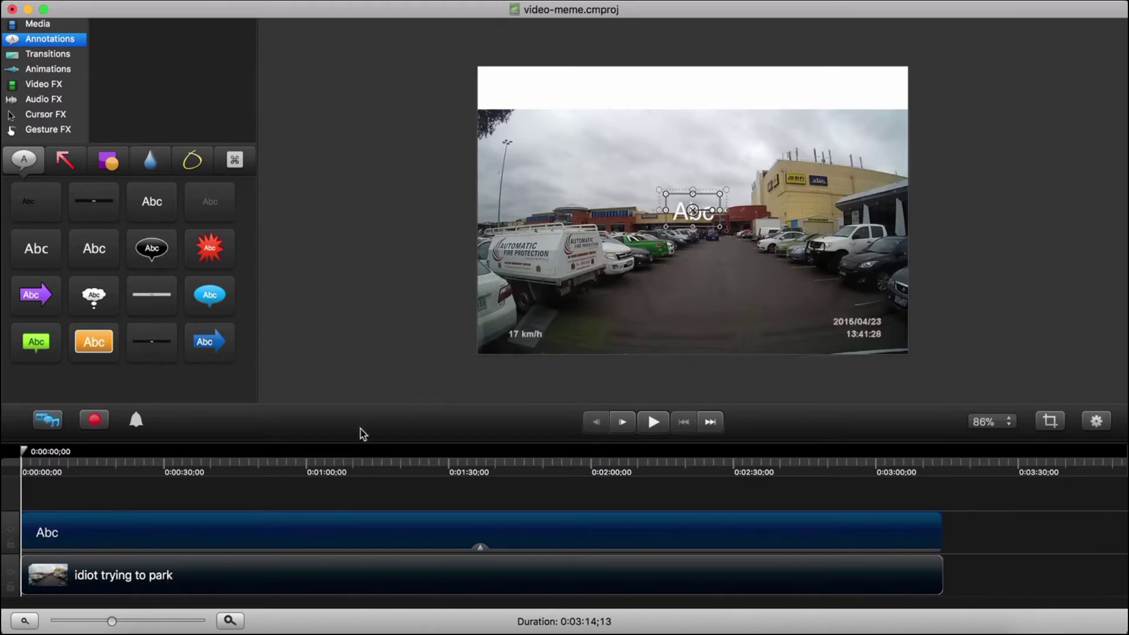
Shift the dashcam video lower on the canvas and lock its track, keeping it visible
click(668, 183)
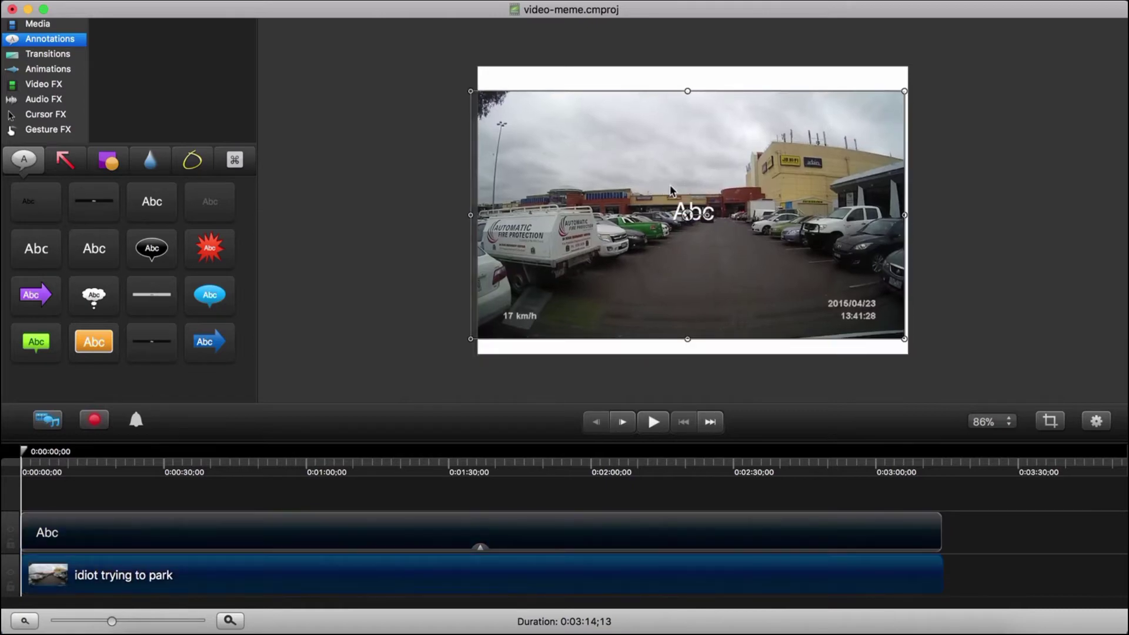
drag(673, 190, 678, 209)
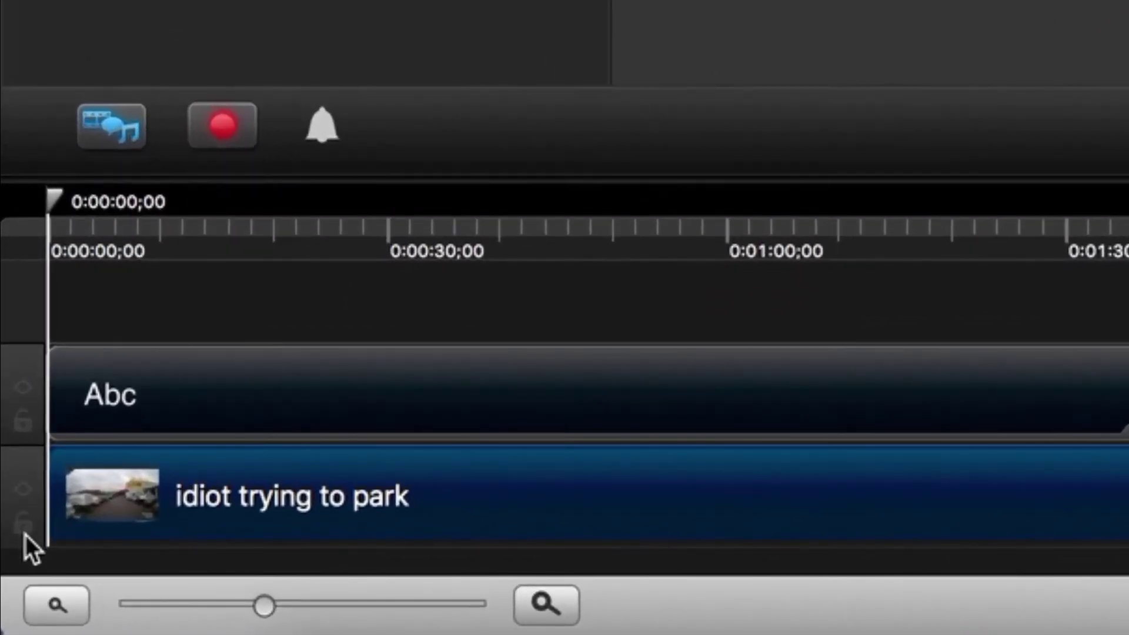
click(14, 567)
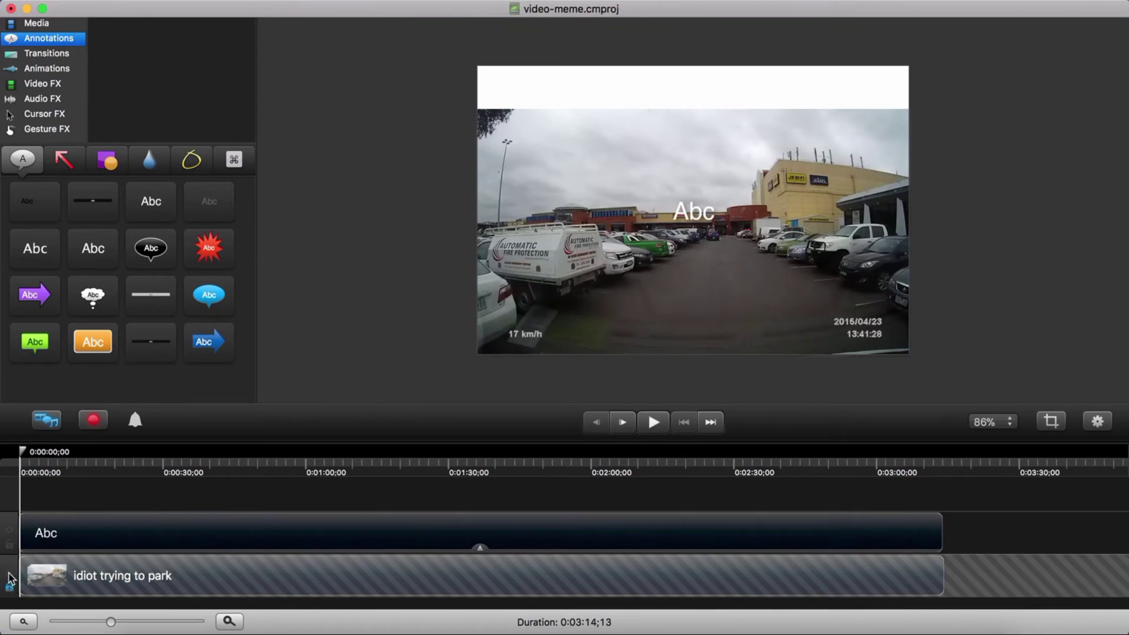
click(10, 573)
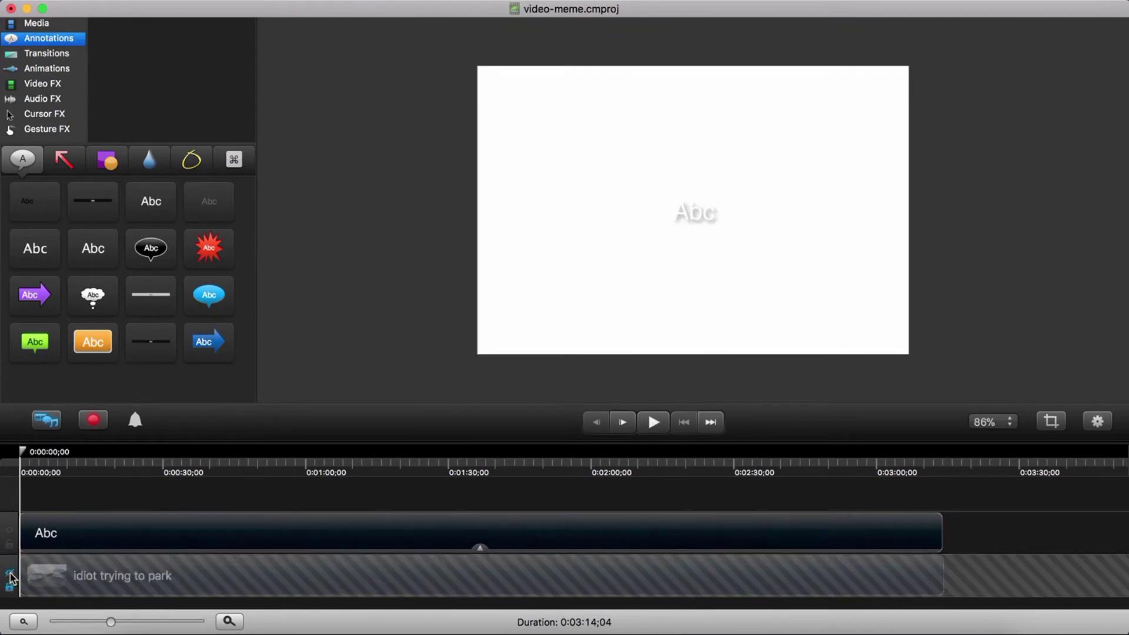
click(10, 574)
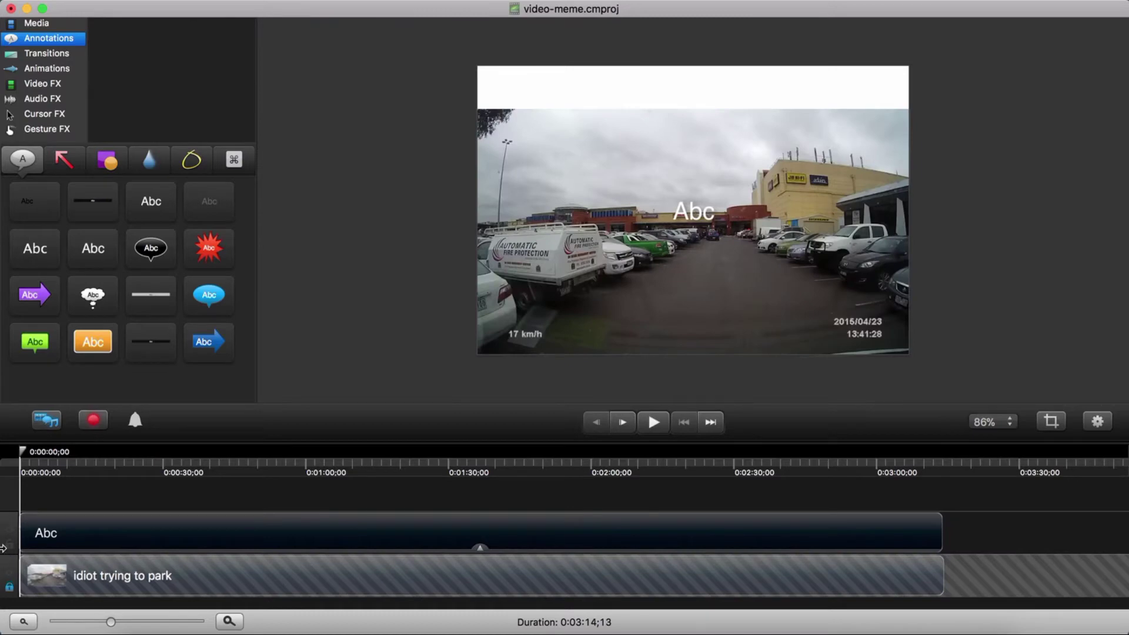
Move the Abc callout into the top white bar, stretched to the frame's width
click(701, 210)
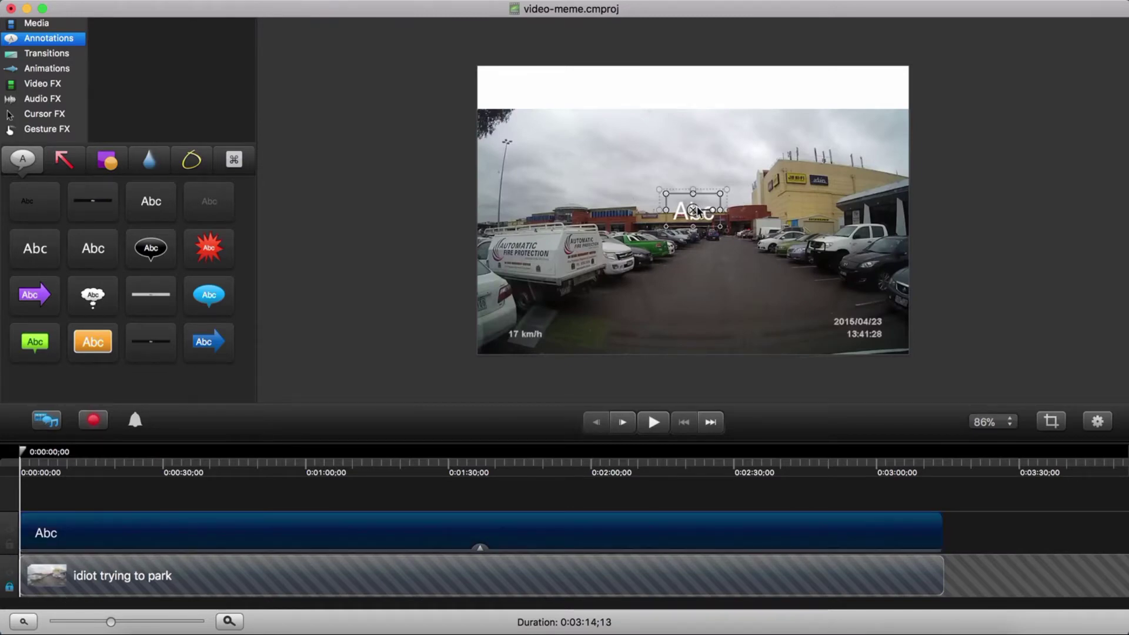
drag(683, 206, 726, 87)
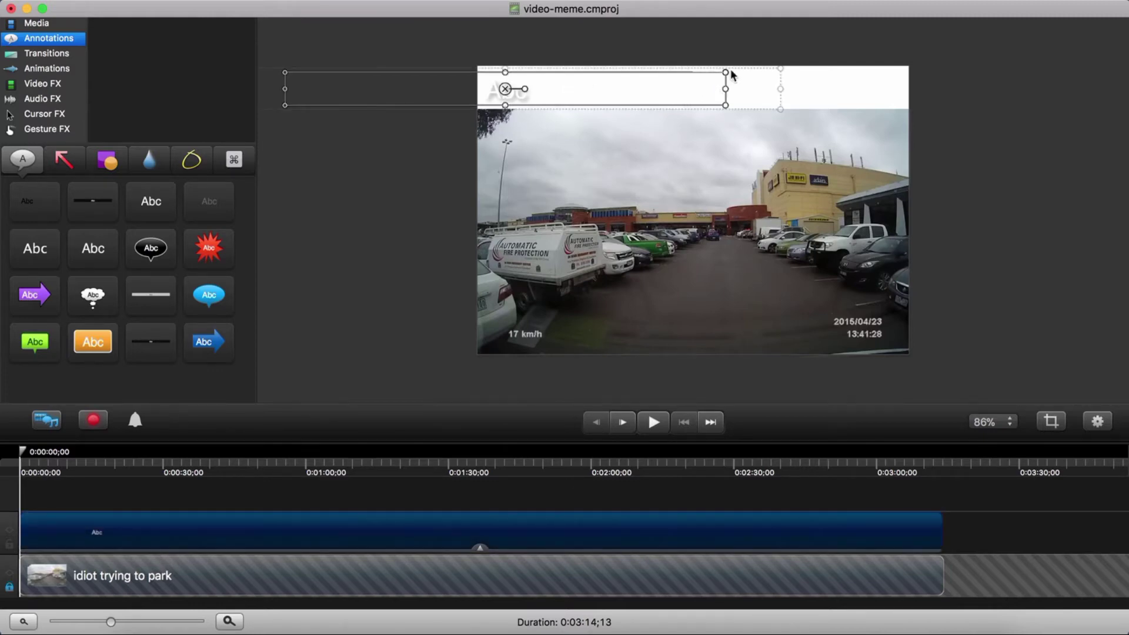
click(683, 87)
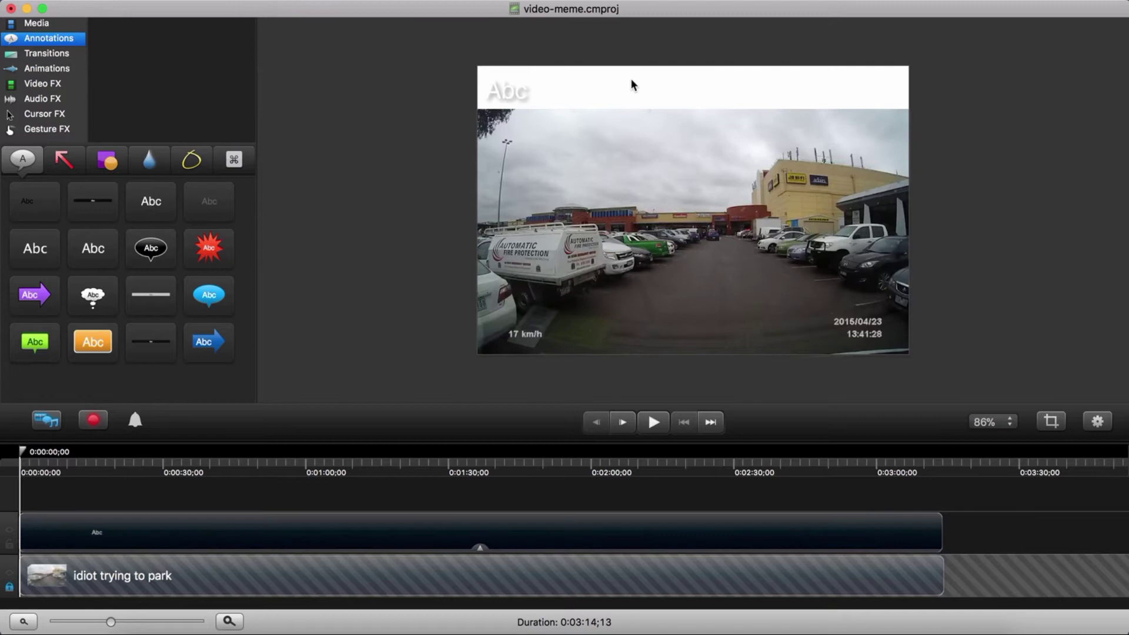
drag(494, 86, 715, 97)
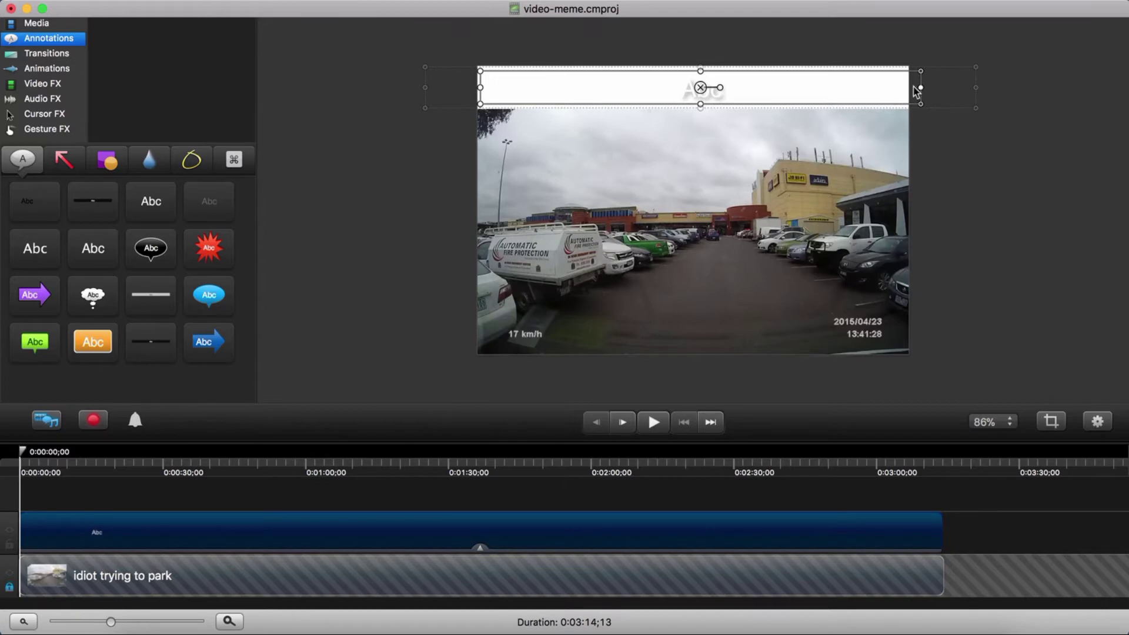
drag(922, 90, 910, 91)
key(Left)
key(Left)
key(Left)
key(Left)
key(Left)
key(Left)
key(Left)
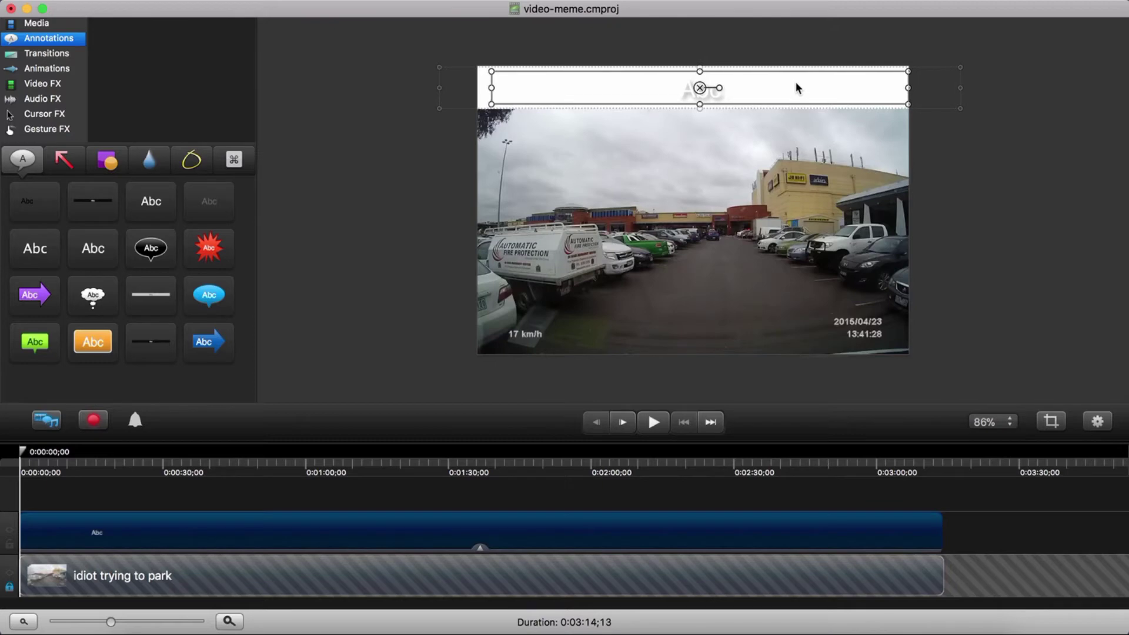
key(Left)
key(Left)
key(Left)
key(Left)
key(Left)
key(Left)
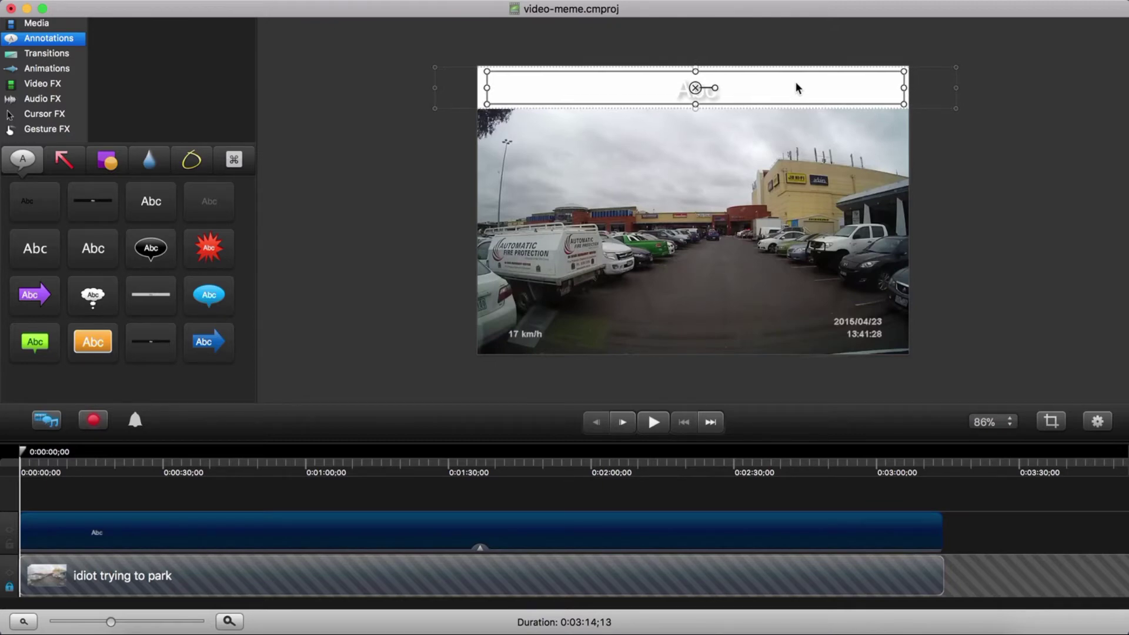
key(Left)
key(Left)
key(Left)
key(Left)
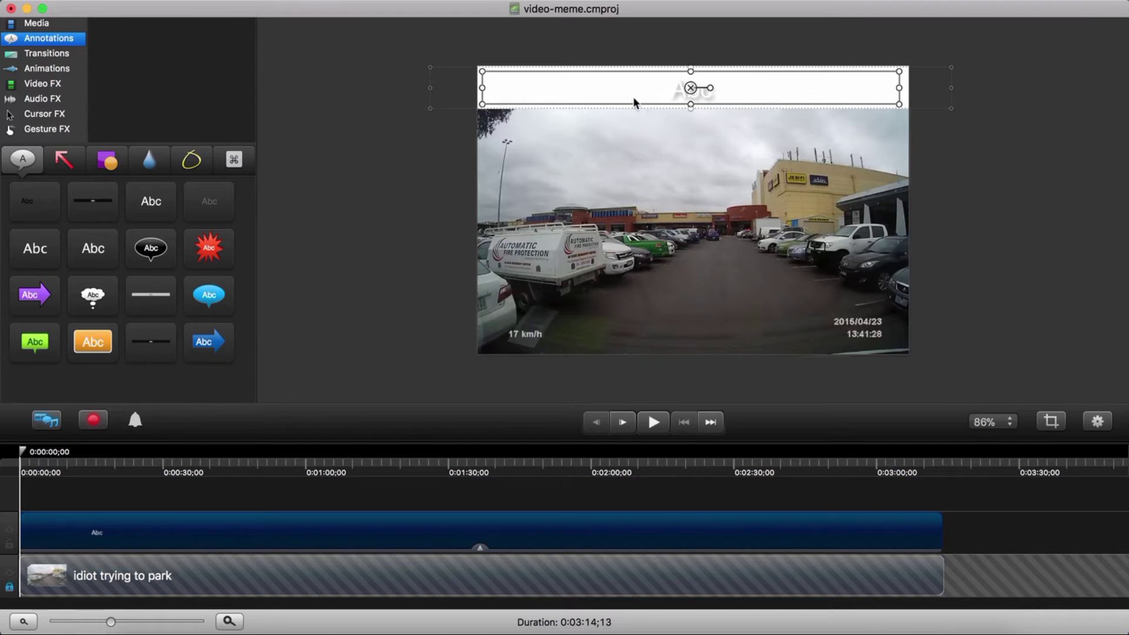
key(Escape)
Left-align the Abc callout's text
click(687, 91)
click(1097, 422)
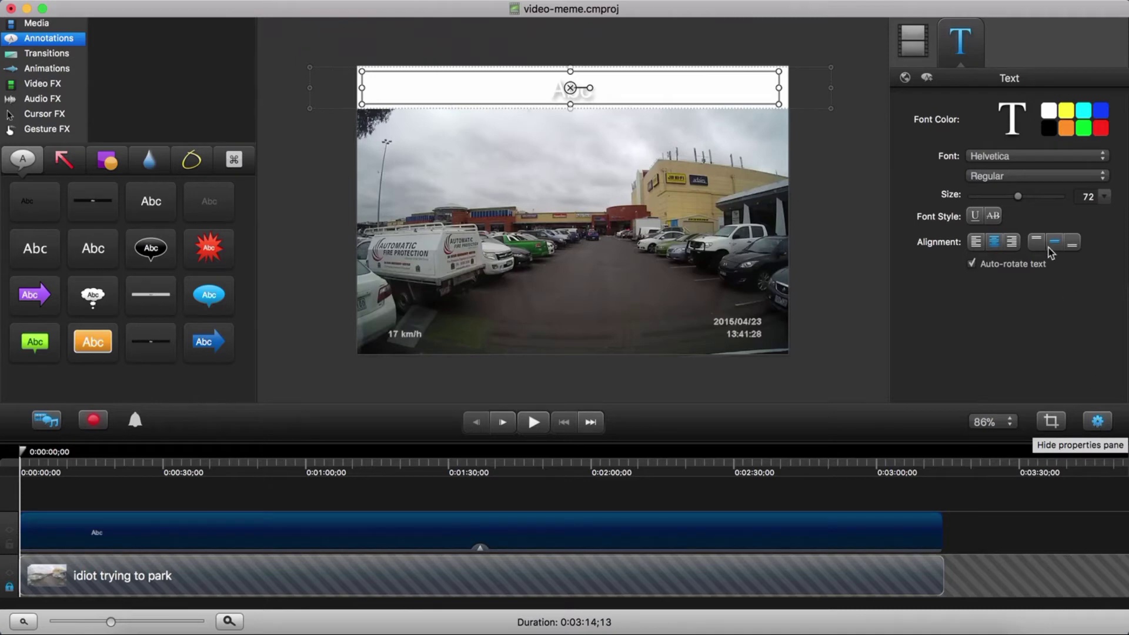
click(978, 245)
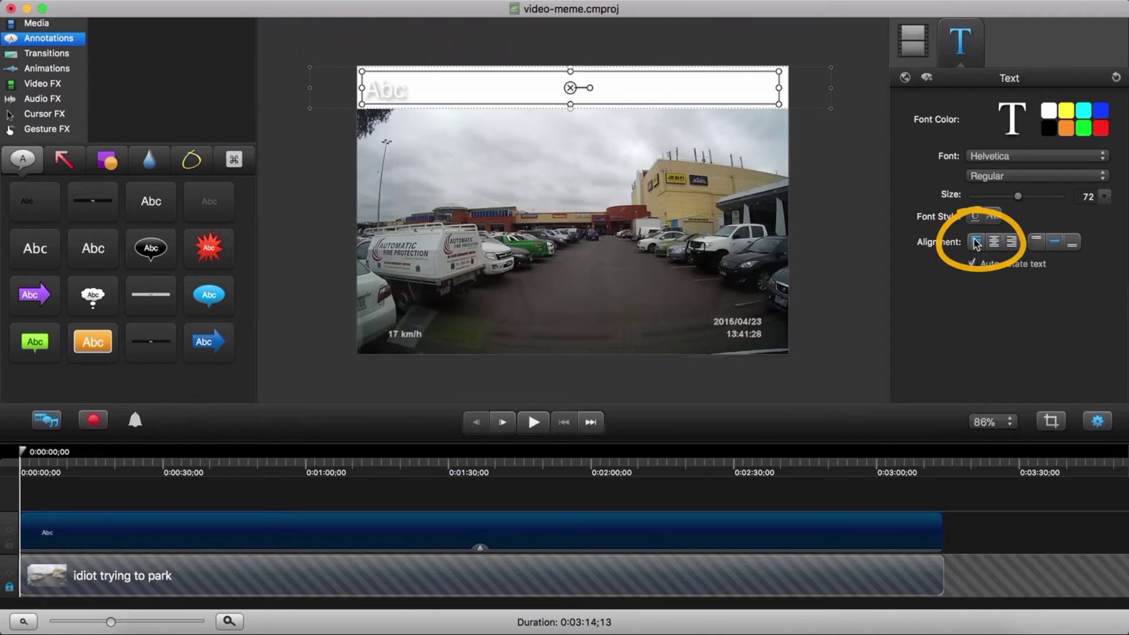
Set the callout's drop shadow offset, blur and opacity to 0
click(915, 41)
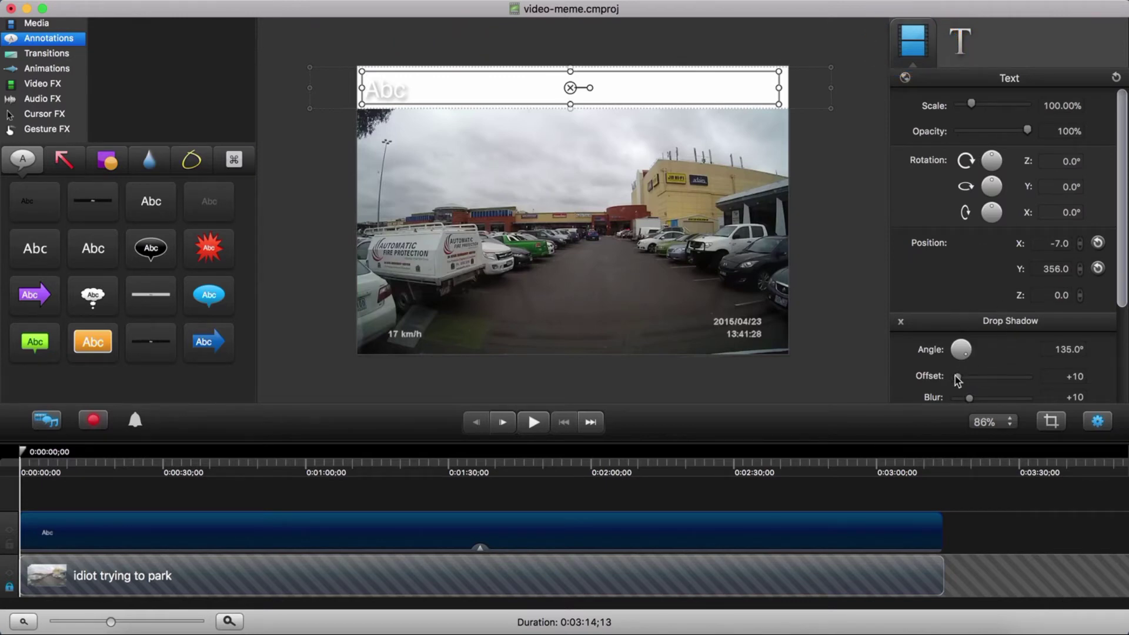
drag(959, 377, 948, 406)
scroll(965, 377, down, 3)
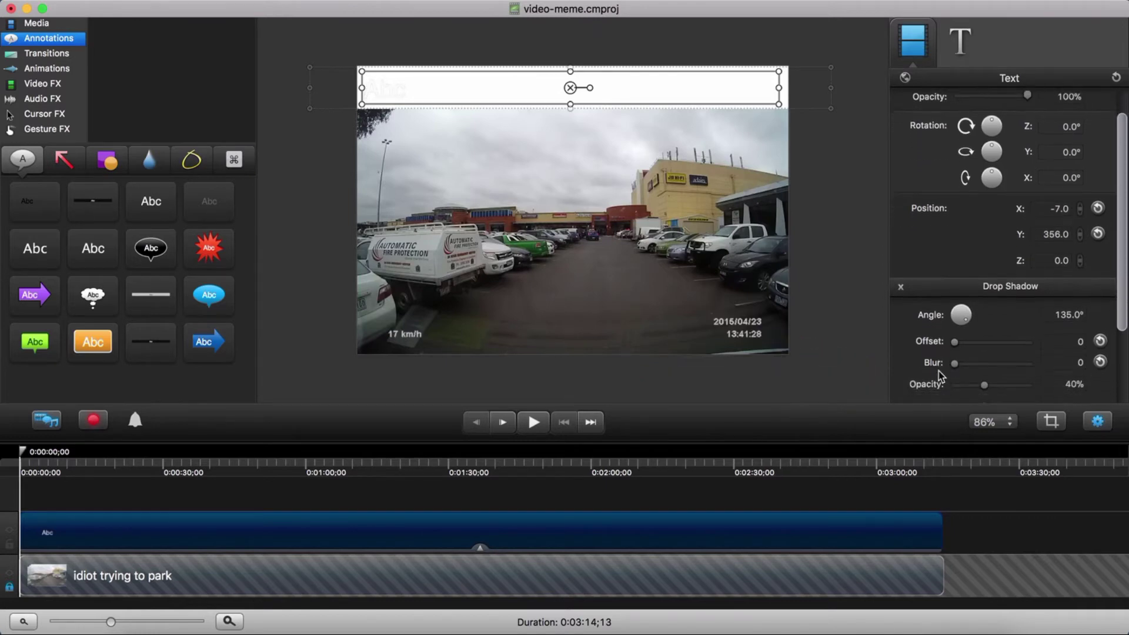
drag(985, 353, 939, 349)
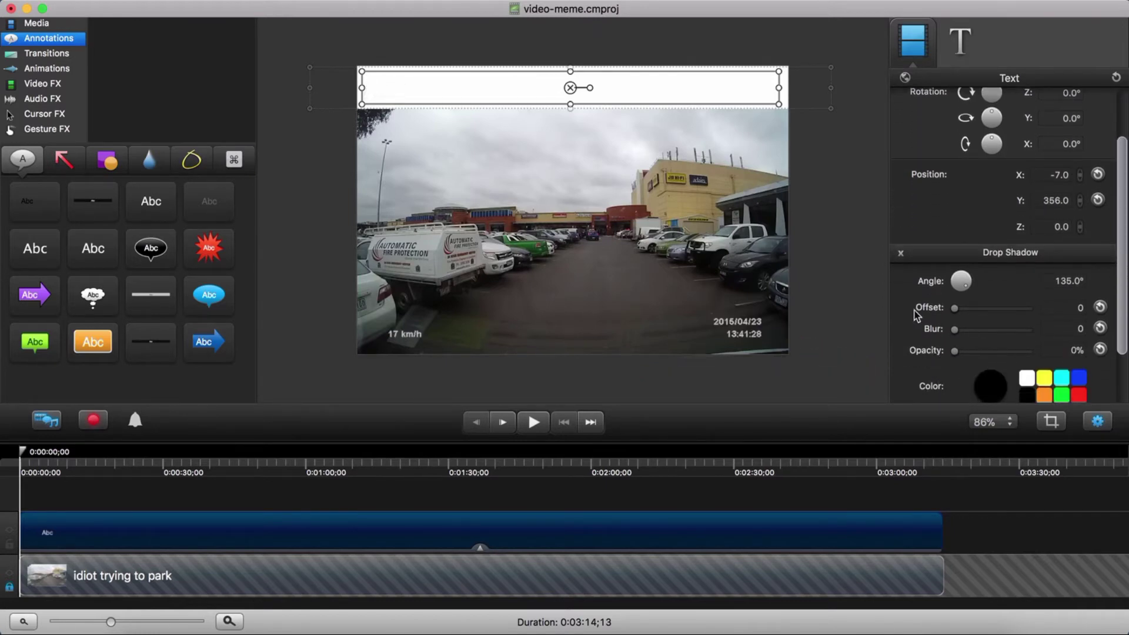
scroll(916, 316, up, 1)
scroll(917, 316, up, 2)
click(961, 41)
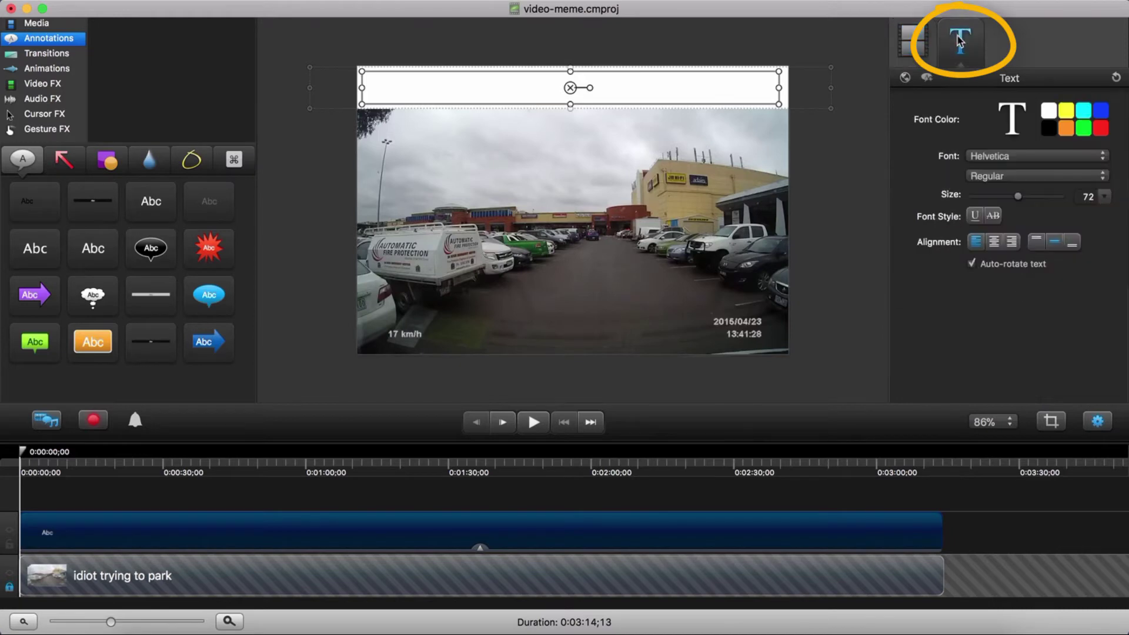
Make the callout text black Helvetica at size 59
click(1048, 129)
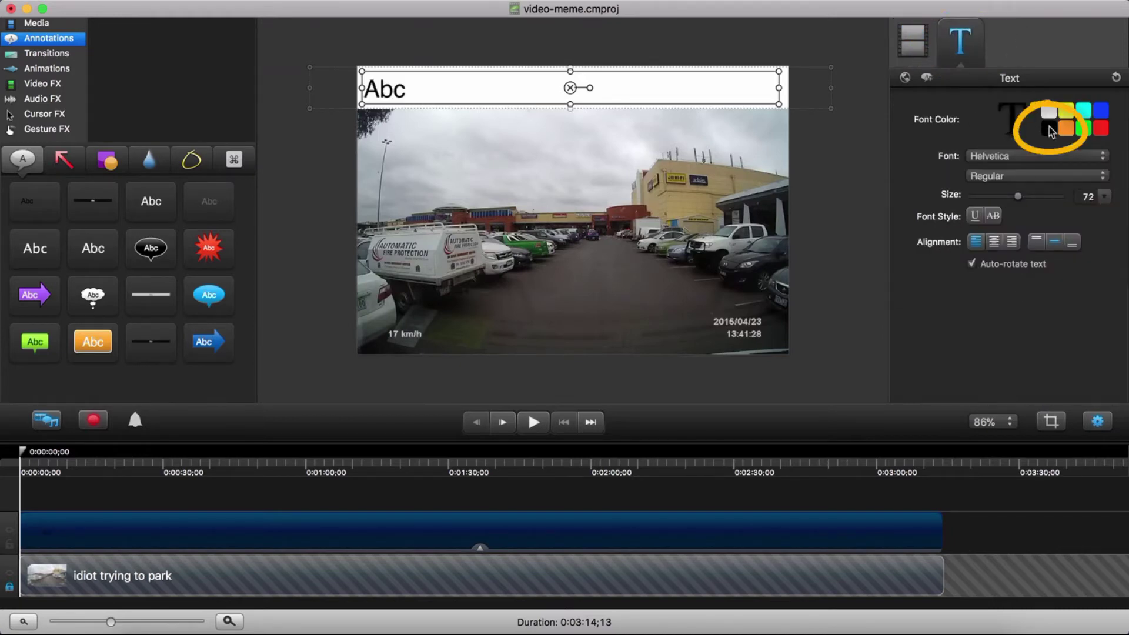
click(1000, 158)
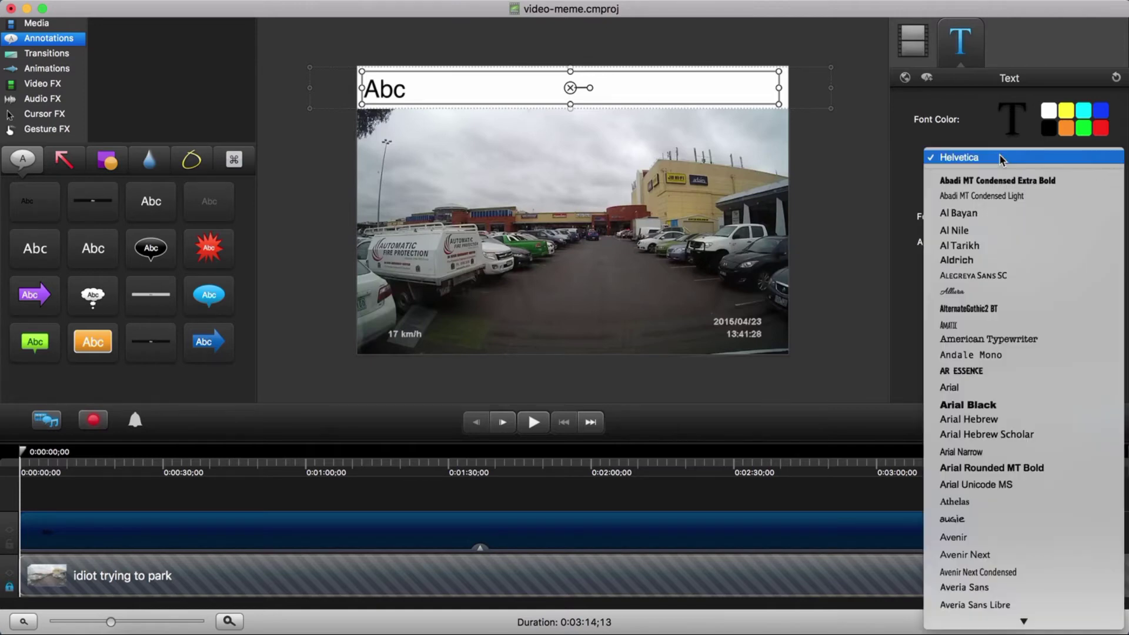
click(920, 140)
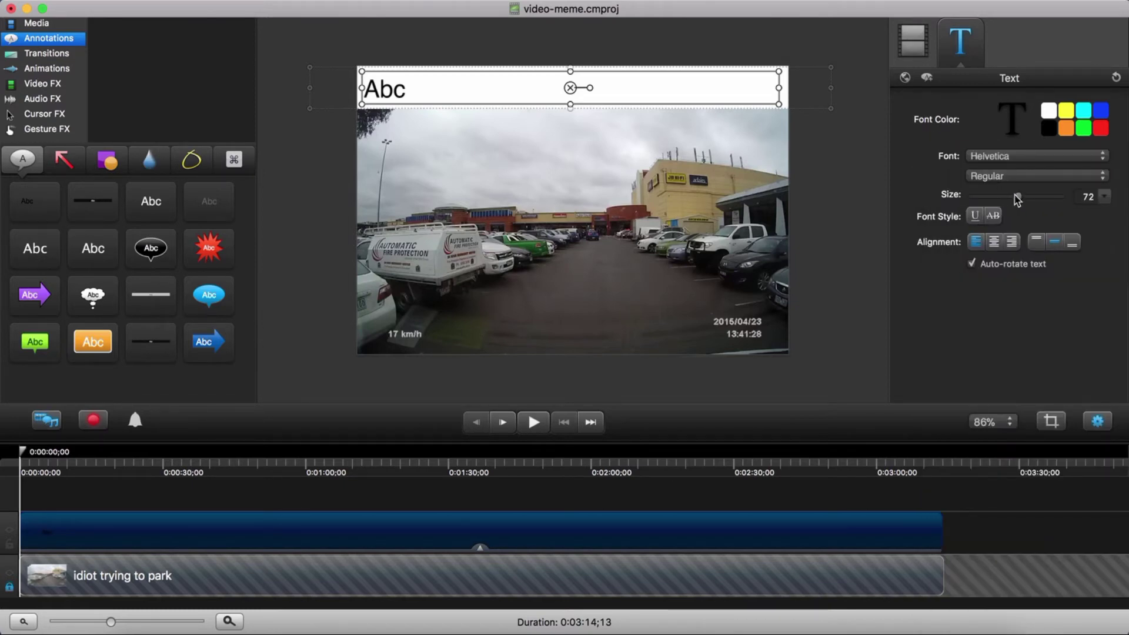
drag(1016, 199, 1008, 201)
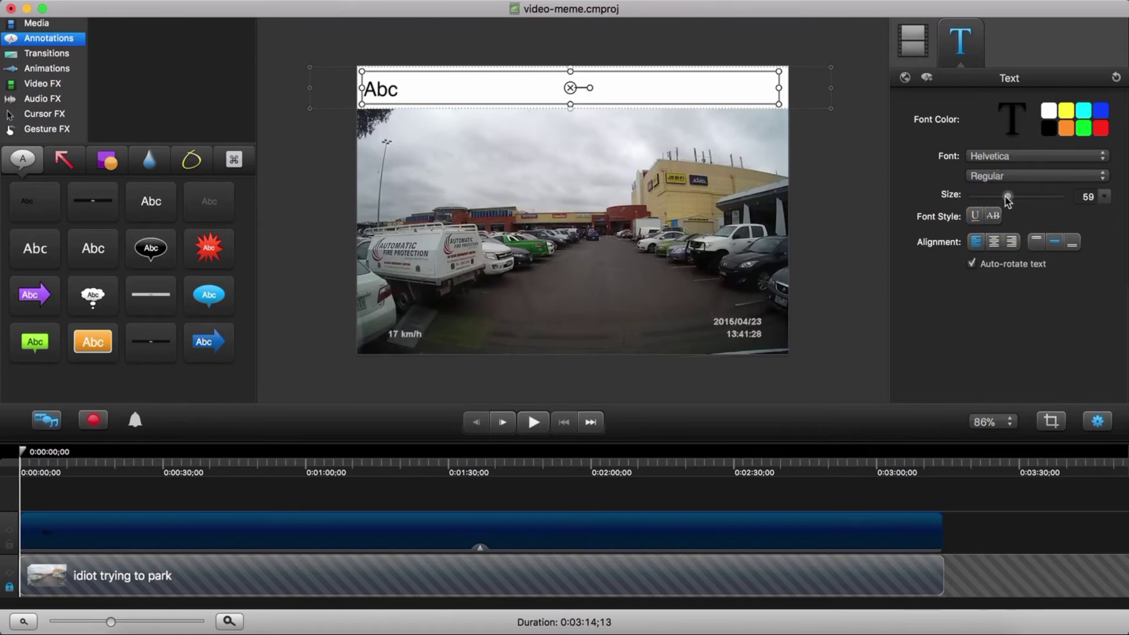
Replace the Abc text with 'Me settling into 2018' and unlock the video track
double_click(387, 93)
text(Me)
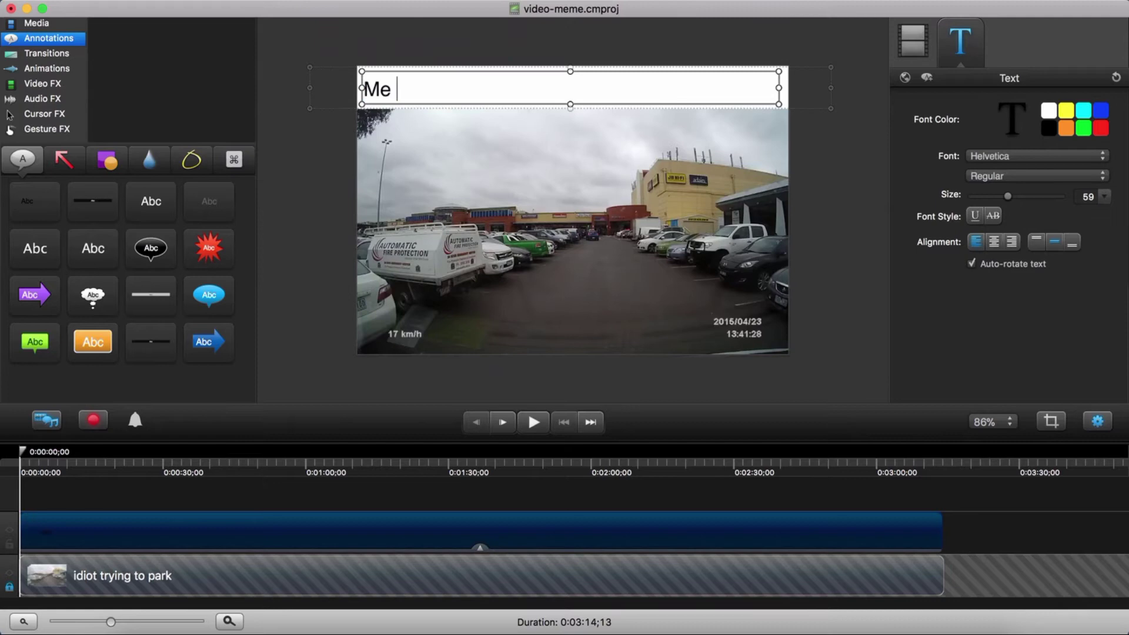
text( settling)
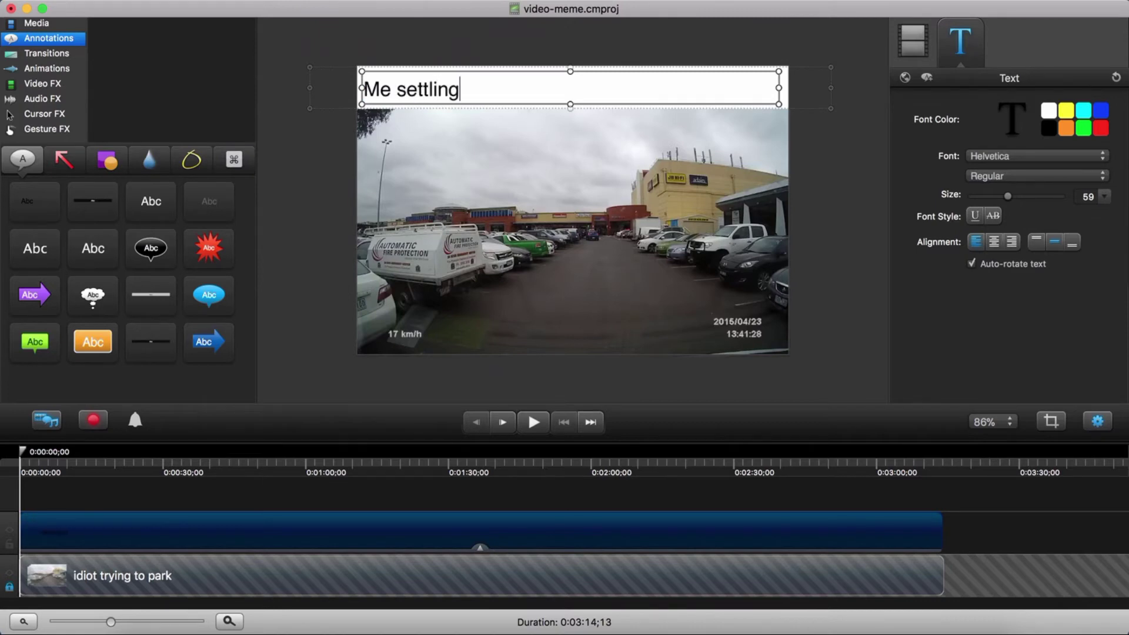
text( into 2018)
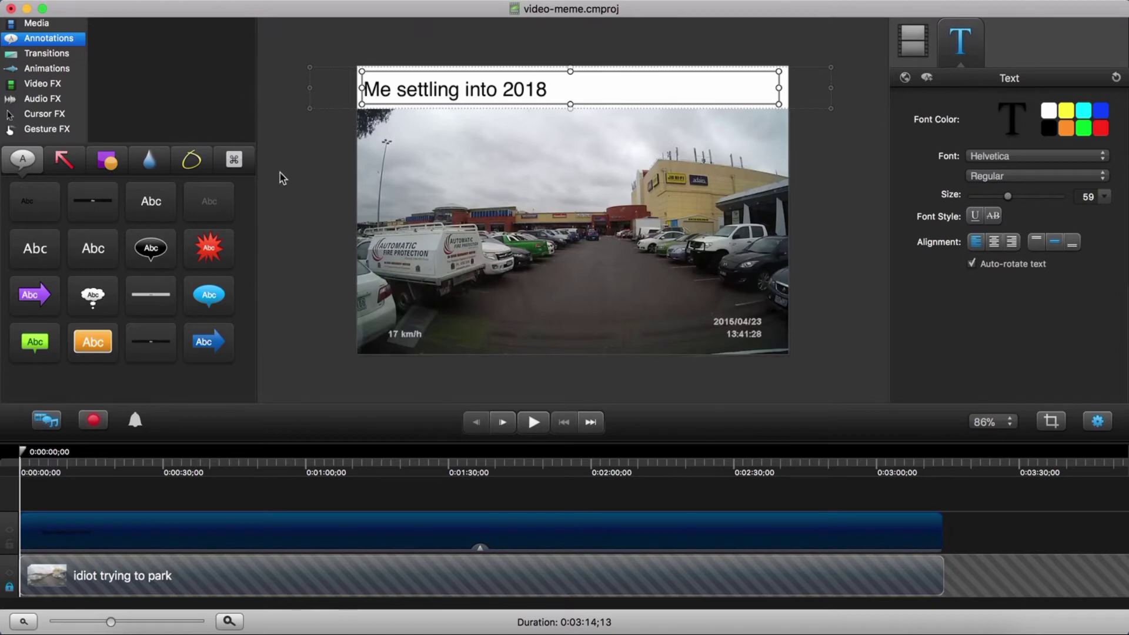
click(322, 182)
click(13, 591)
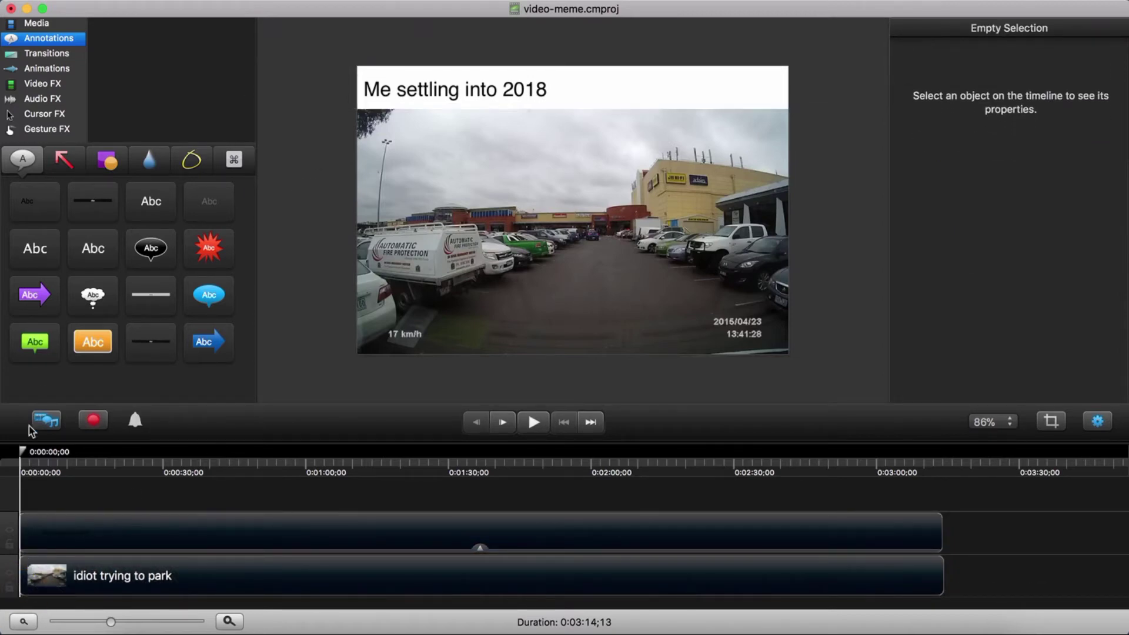
Delete everything past 0:03:07;26 from both tracks, including the leftover clip piece
drag(24, 453, 919, 471)
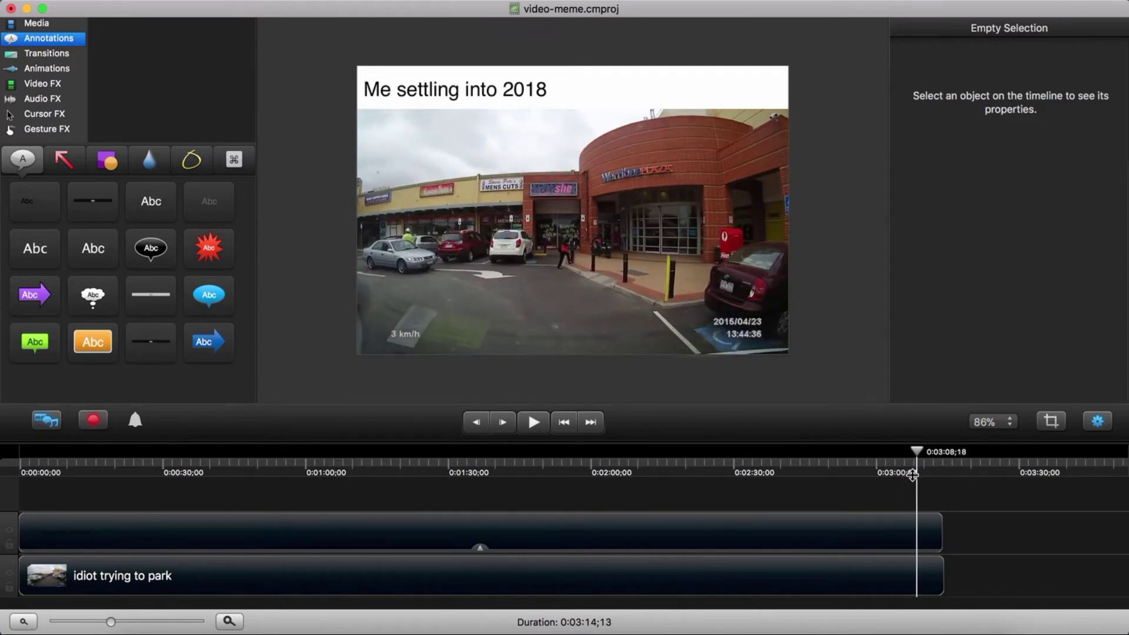
click(910, 456)
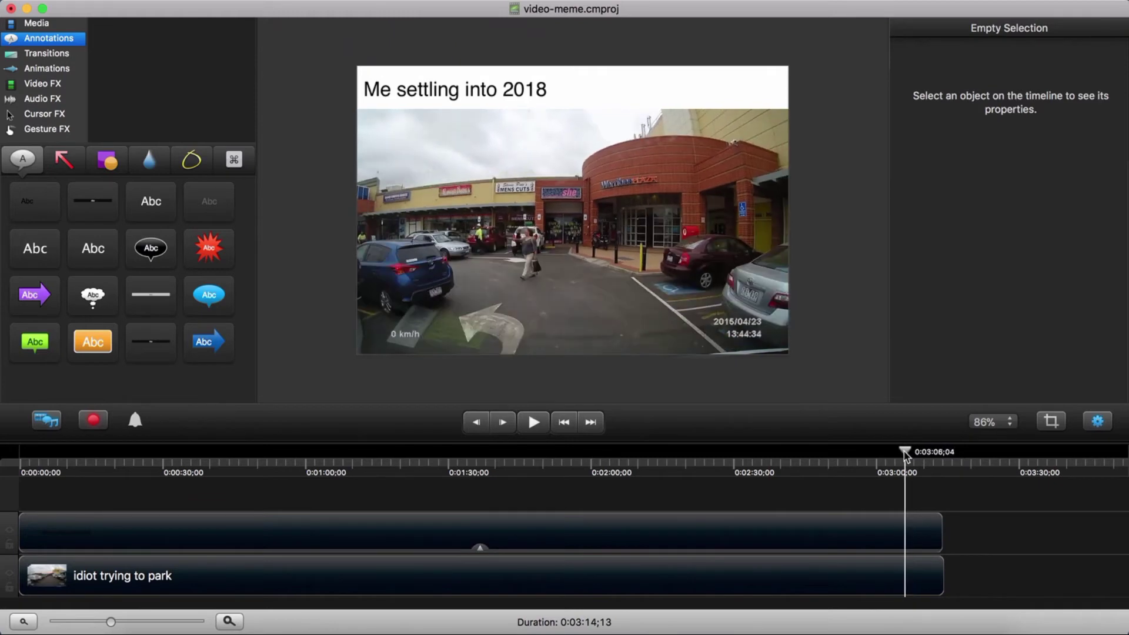
drag(910, 456, 915, 458)
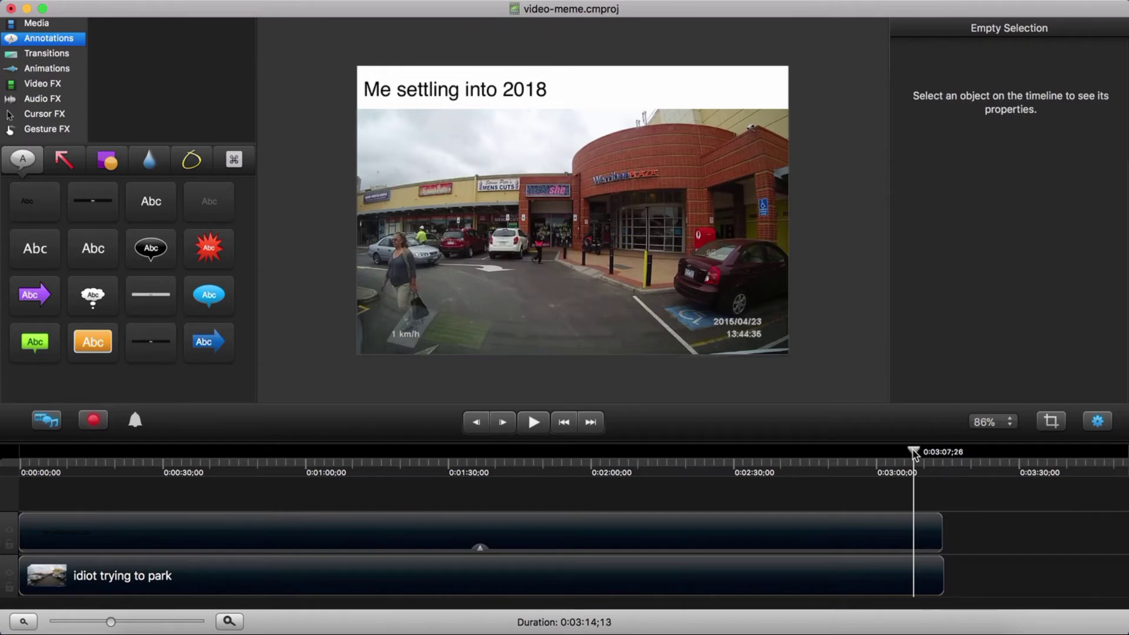
drag(915, 454, 945, 453)
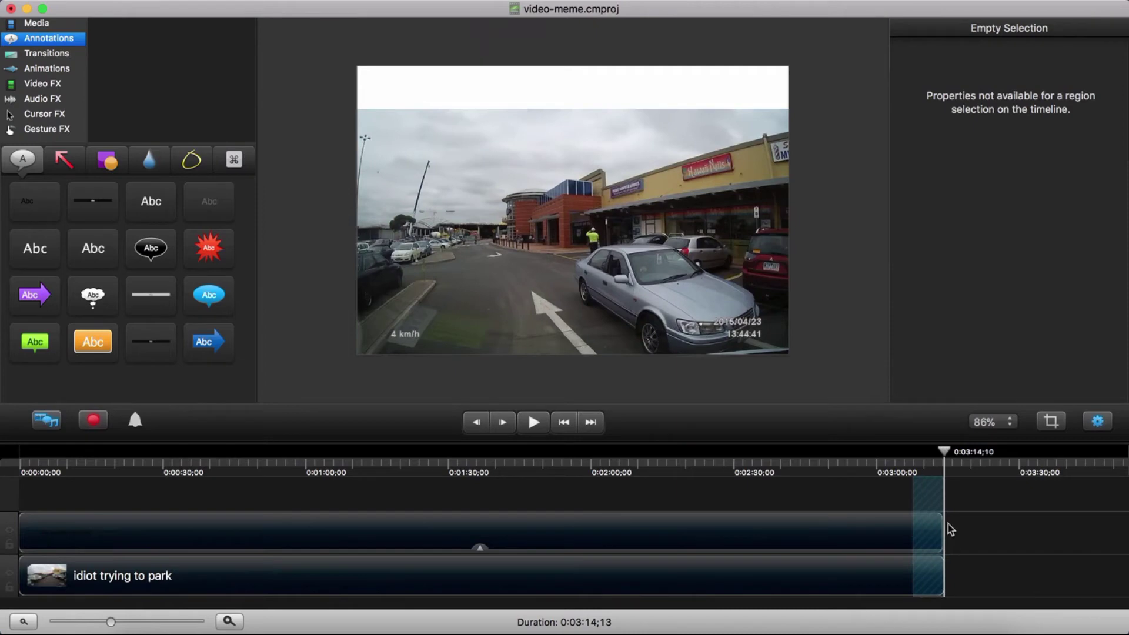
right_click(934, 492)
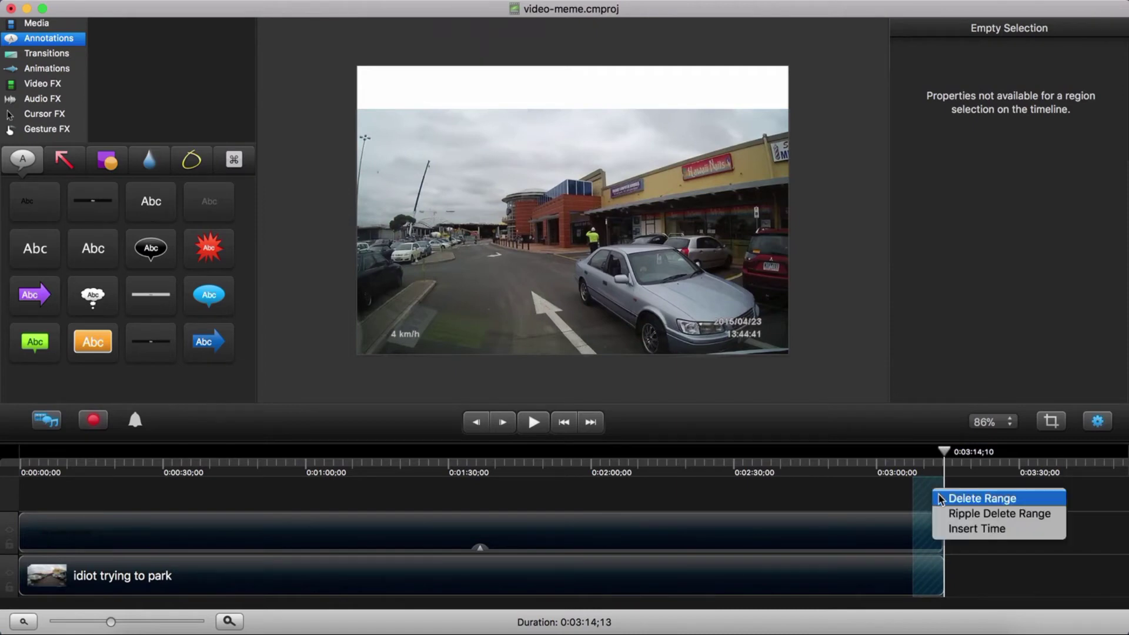
click(939, 499)
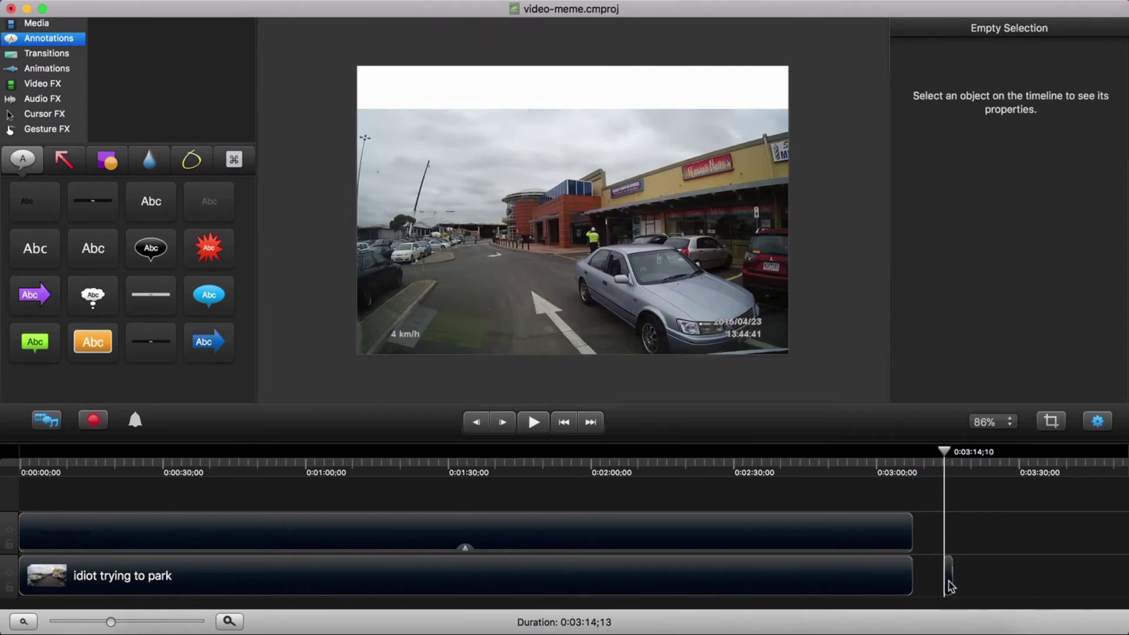
click(948, 582)
key(Delete)
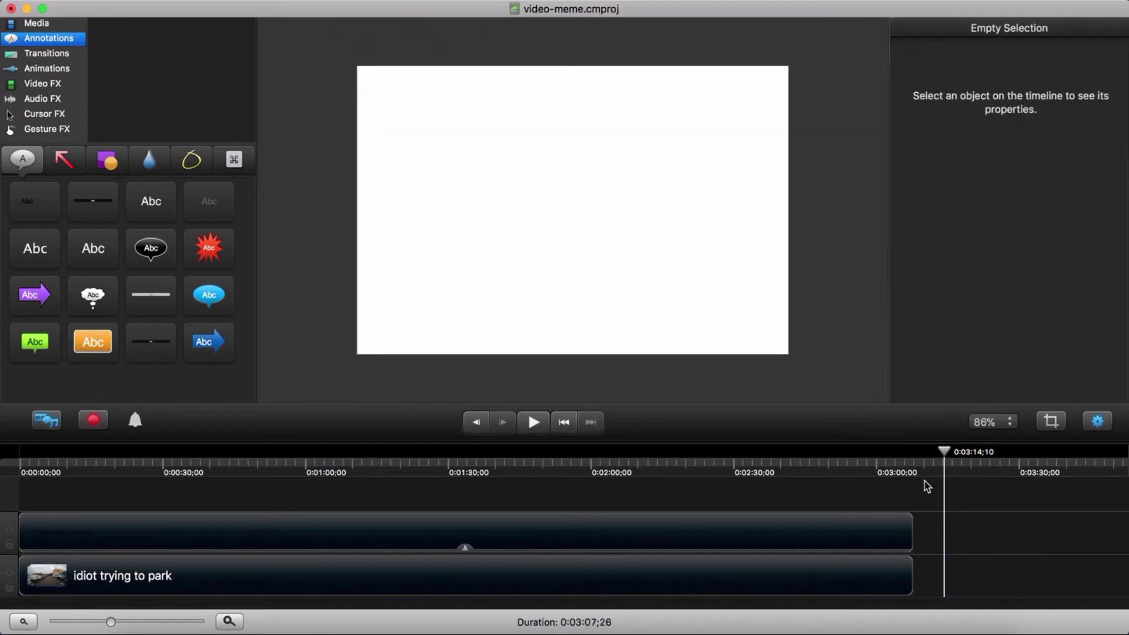
Ripple-delete the first 19 seconds from both tracks so no gap remains
drag(945, 452, 113, 514)
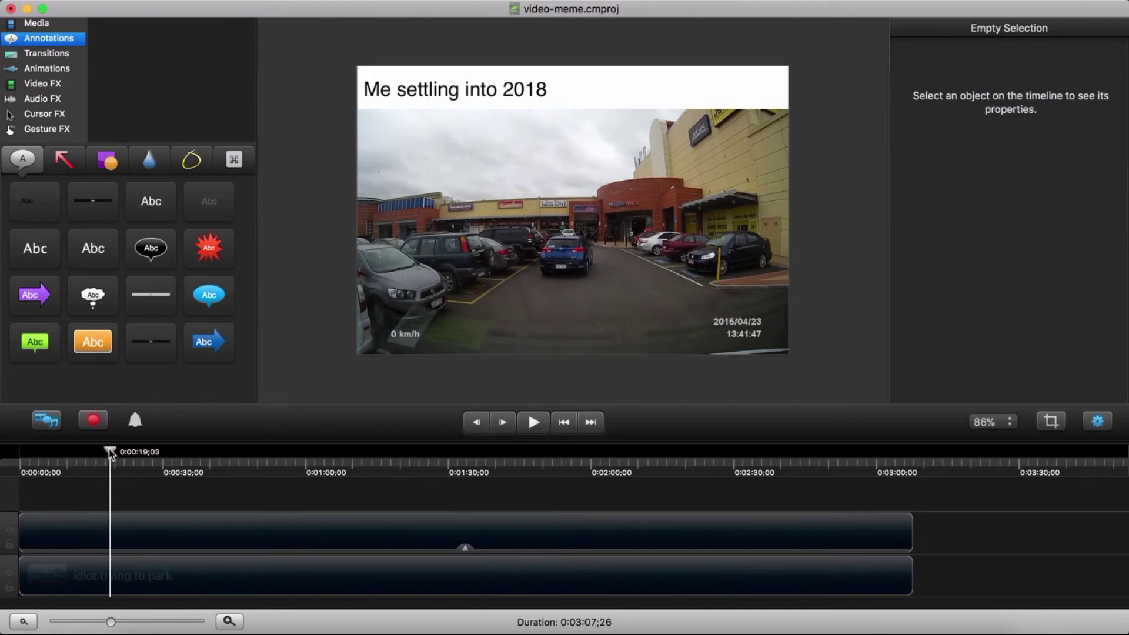
drag(111, 455, 21, 455)
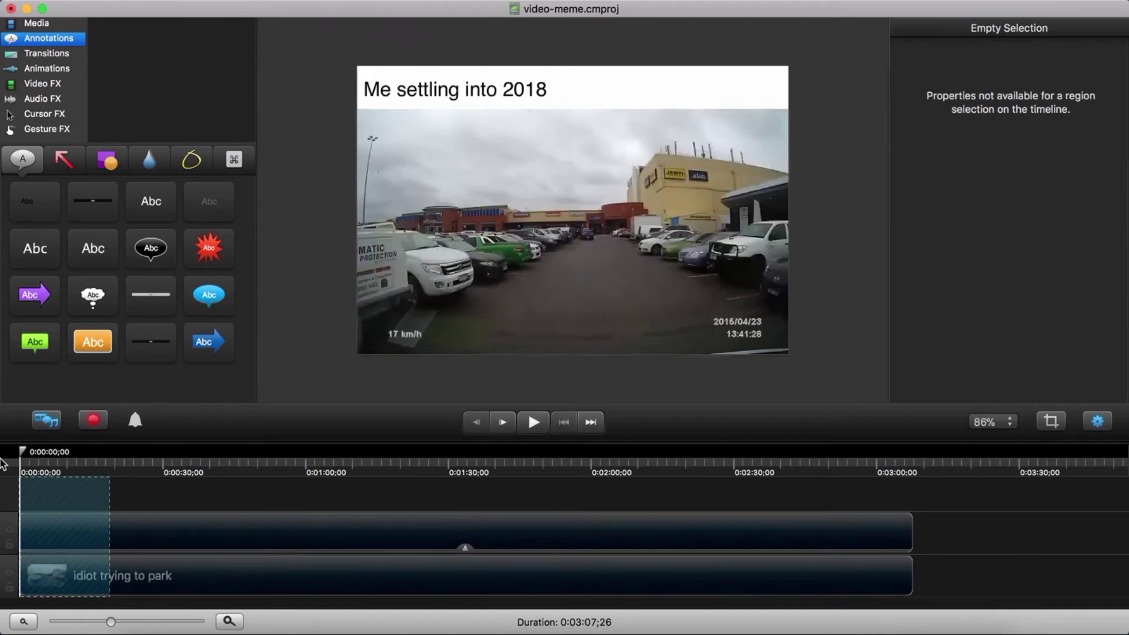
right_click(63, 500)
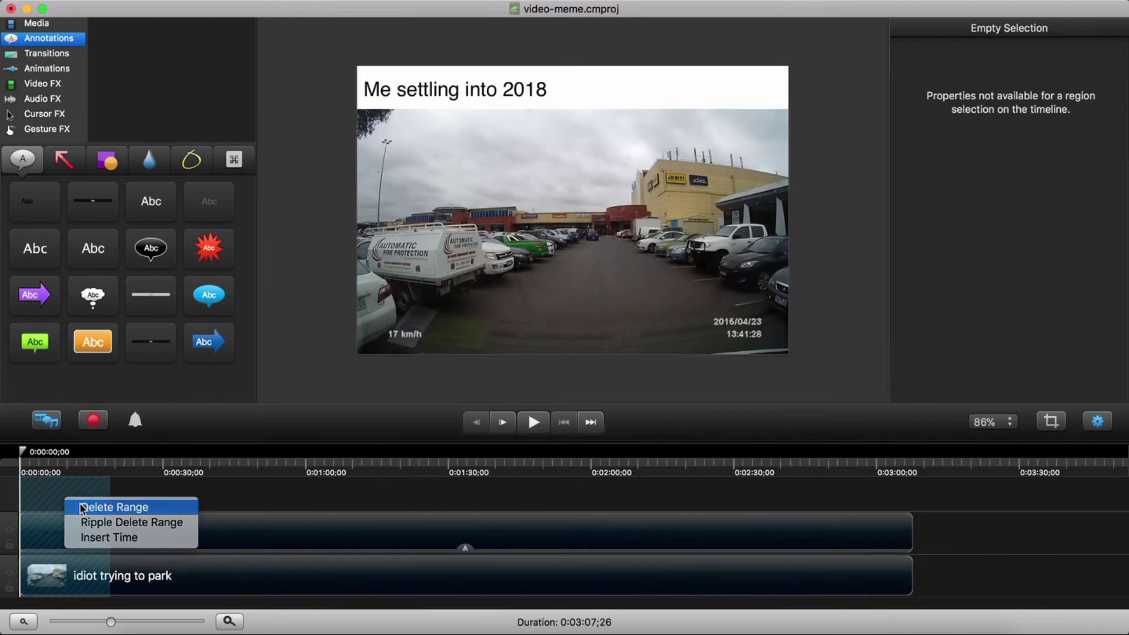
click(83, 507)
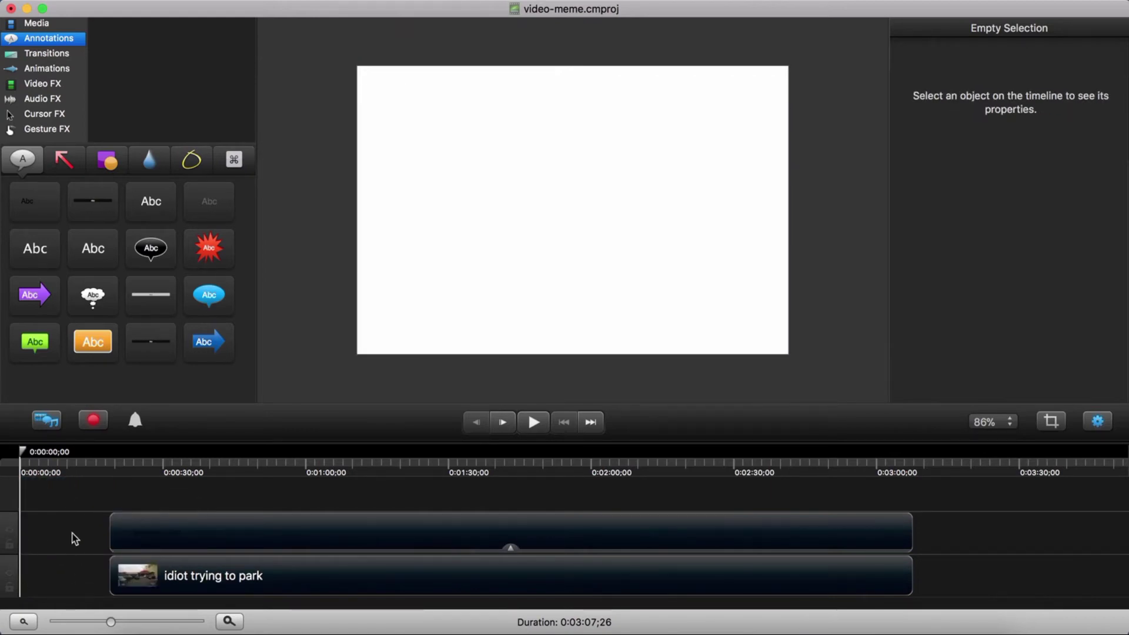
key(super+z)
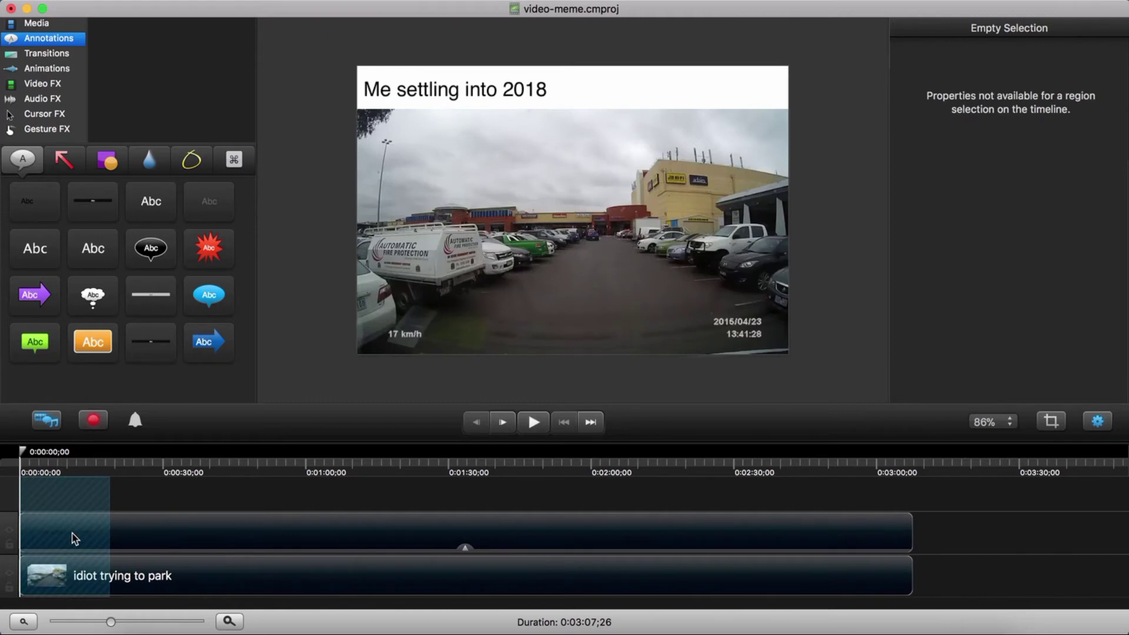
right_click(55, 502)
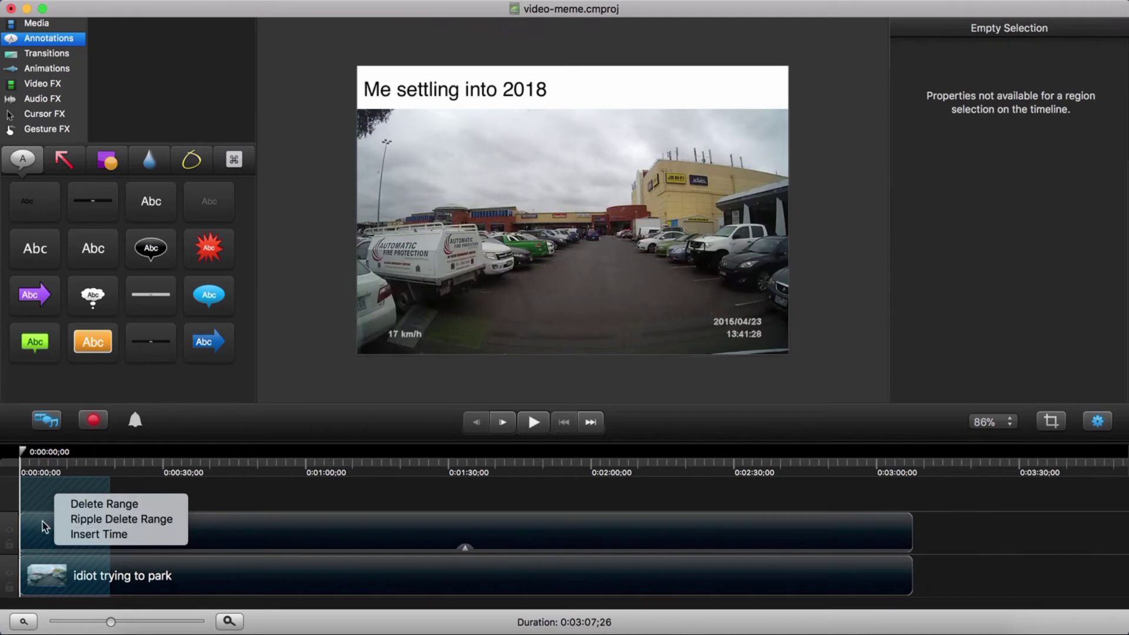
click(74, 519)
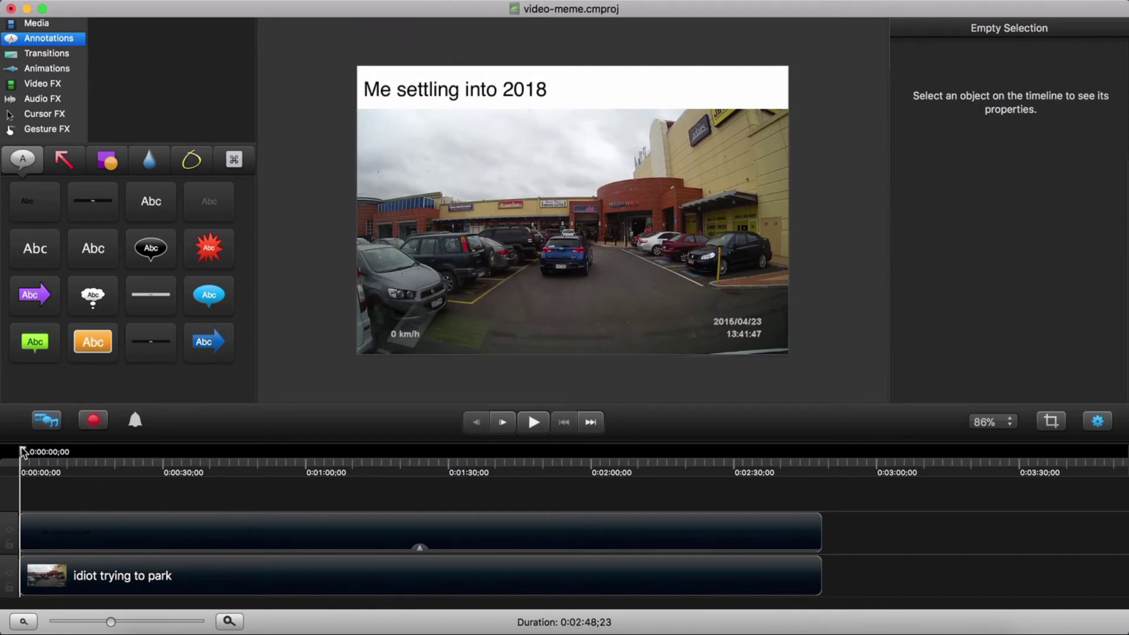
drag(22, 451, 822, 461)
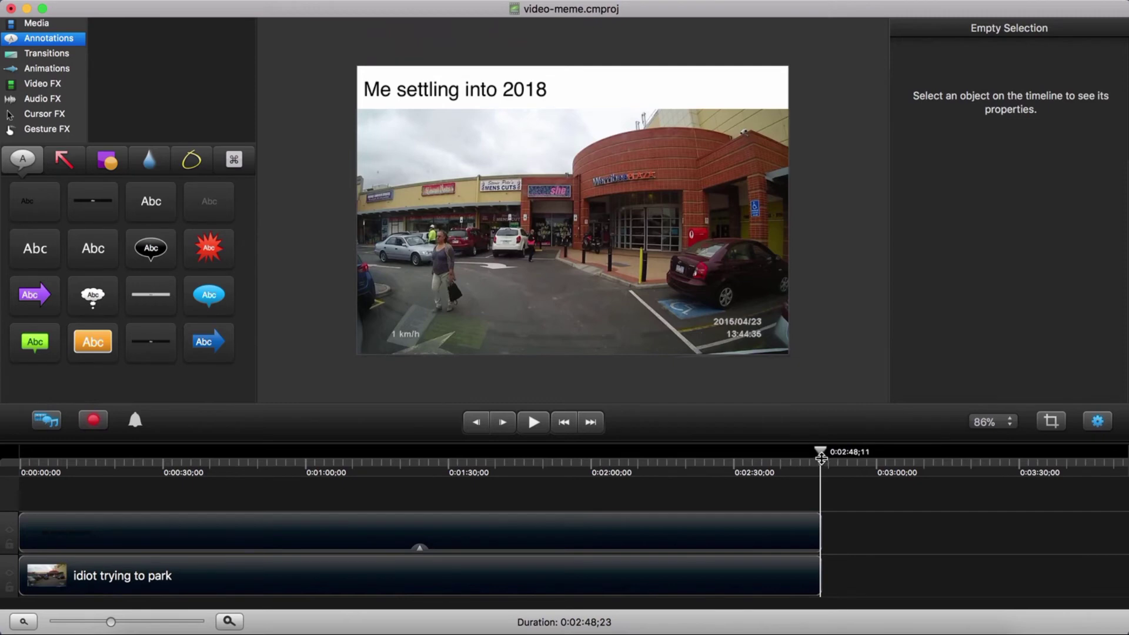
Add a Clip Speed effect to the dashcam parking clip and select its Speed field
drag(821, 459, 21, 462)
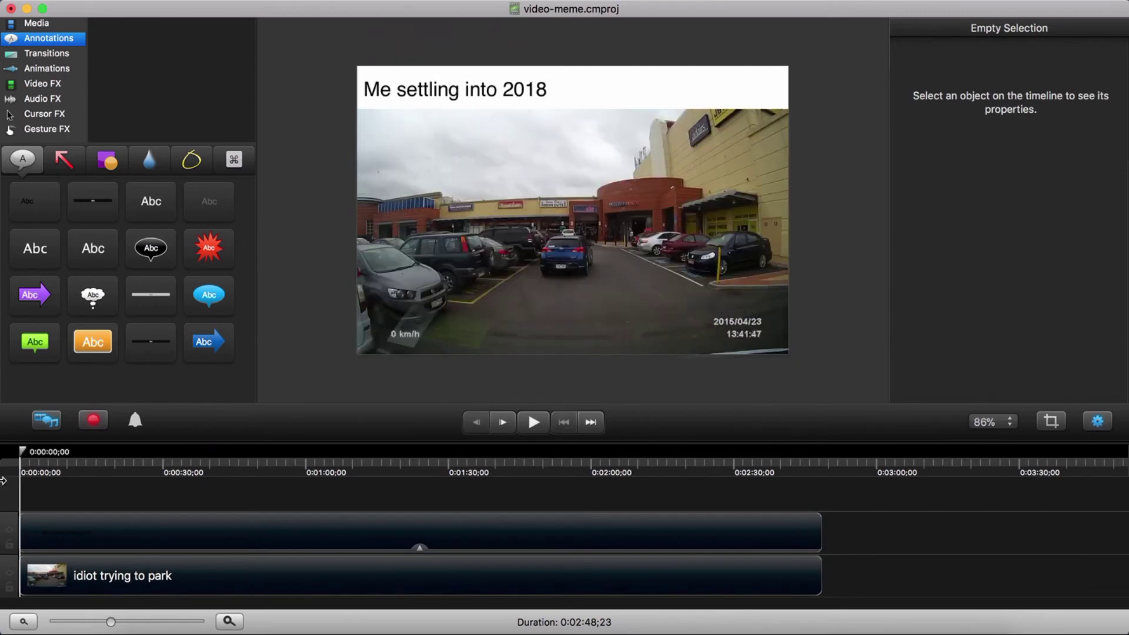
right_click(303, 585)
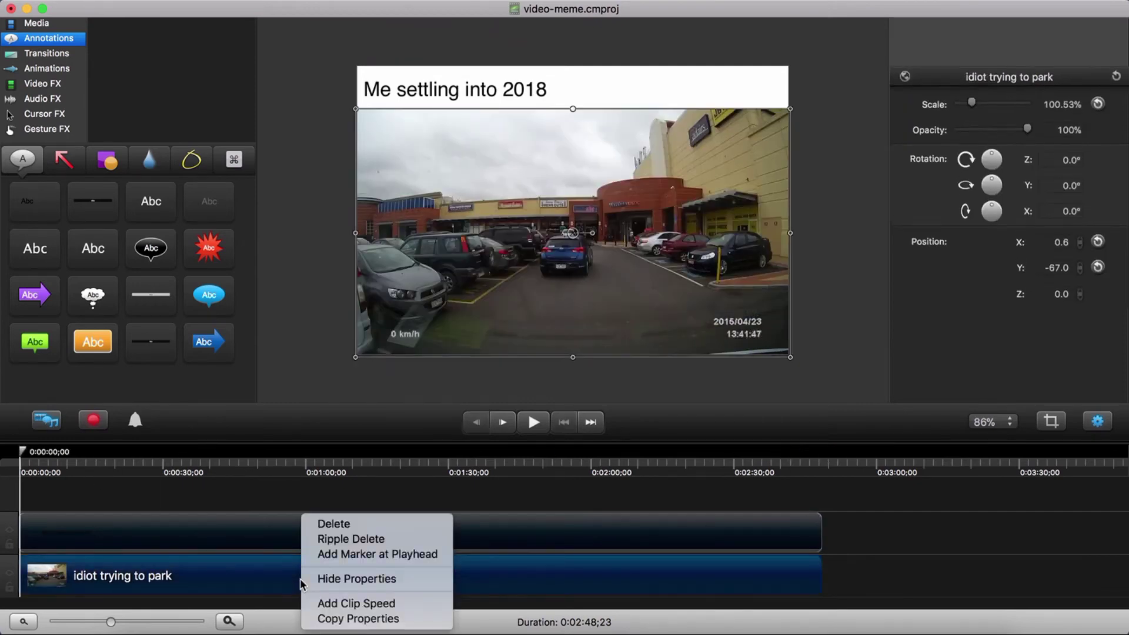
click(332, 606)
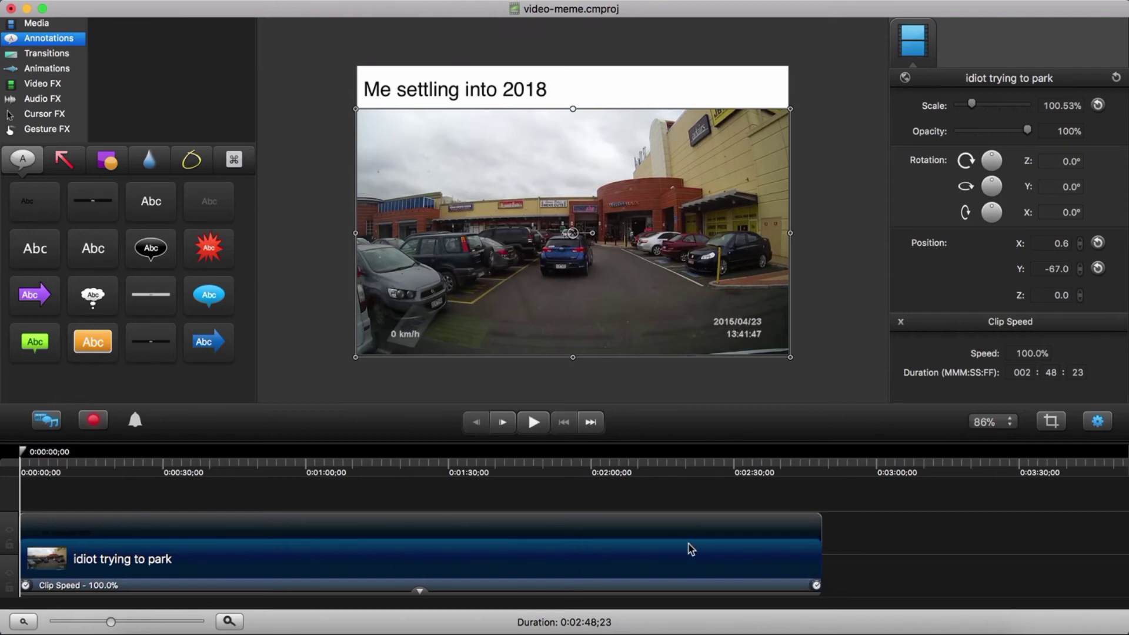
click(1027, 356)
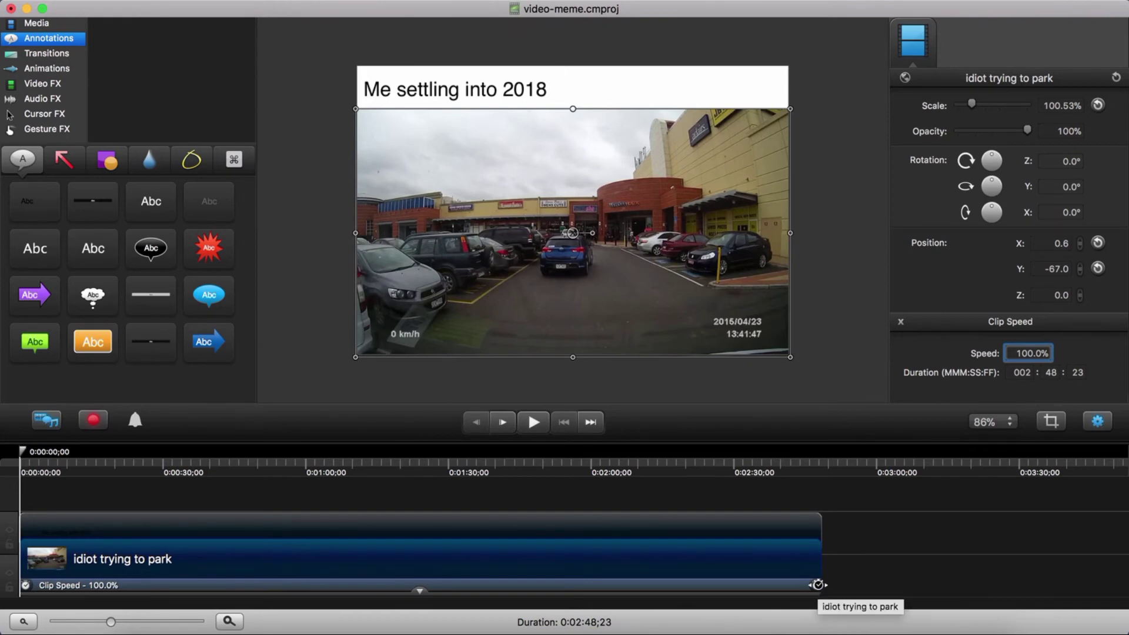
Speed the dashcam clip up to 1,301.5%, about 12;29 long, previewing the result
drag(818, 586, 111, 574)
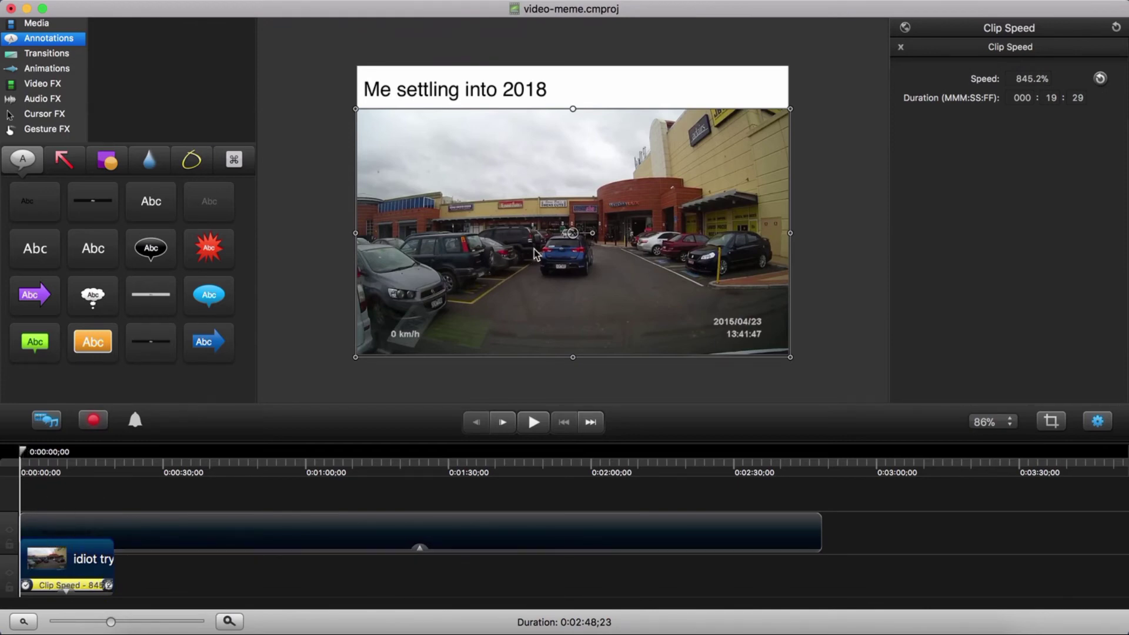
key(space)
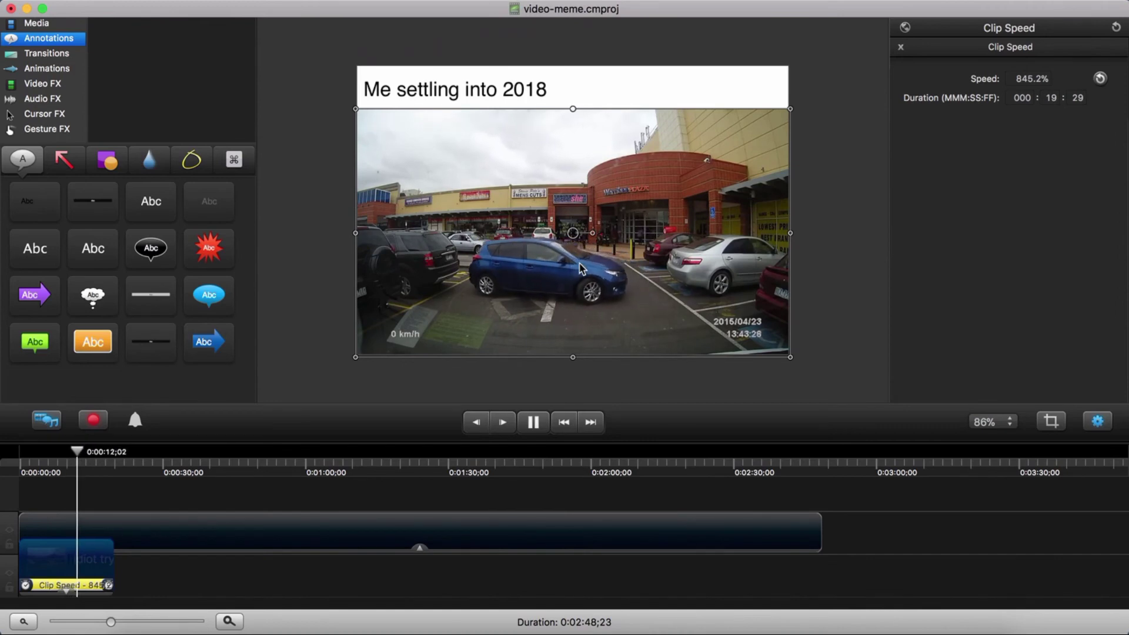
key(space)
drag(109, 586, 85, 585)
drag(83, 455, 18, 454)
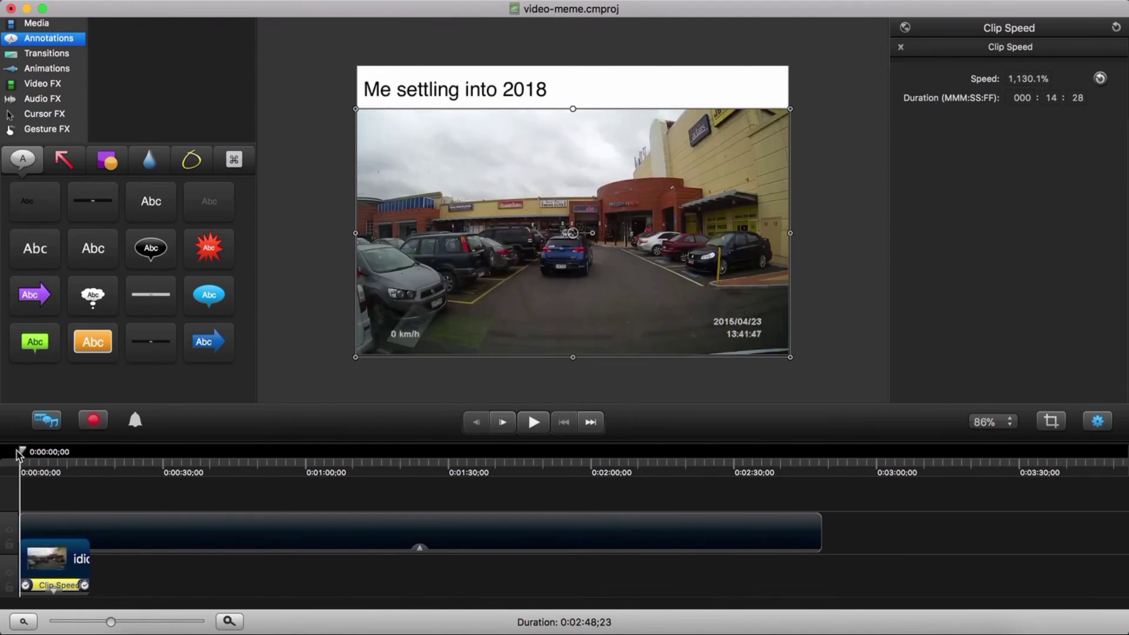
key(space)
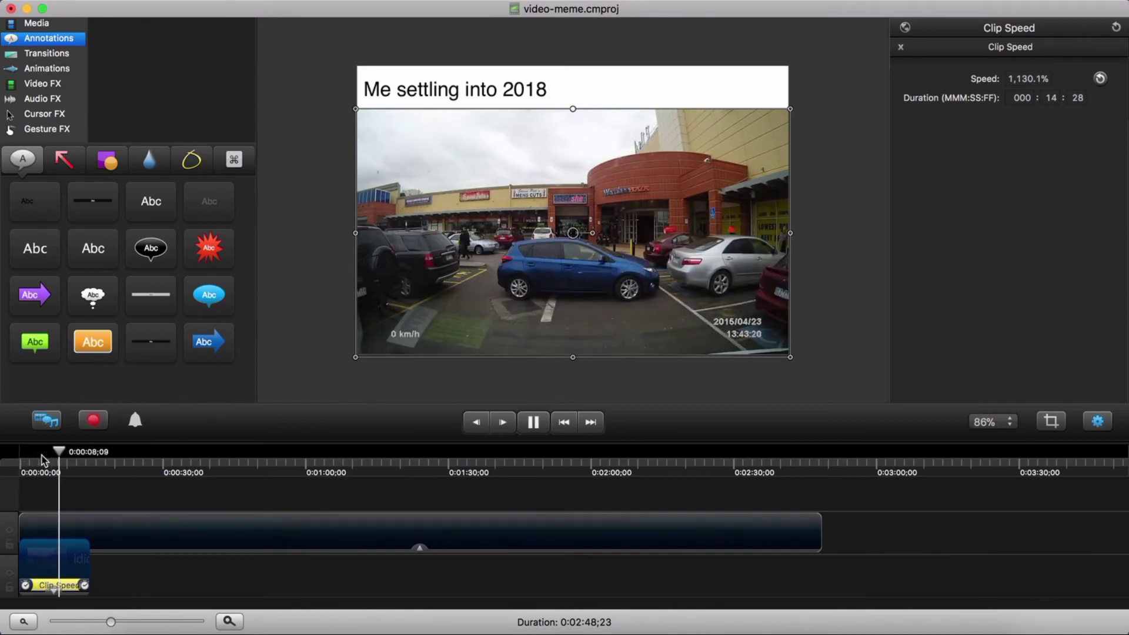
key(space)
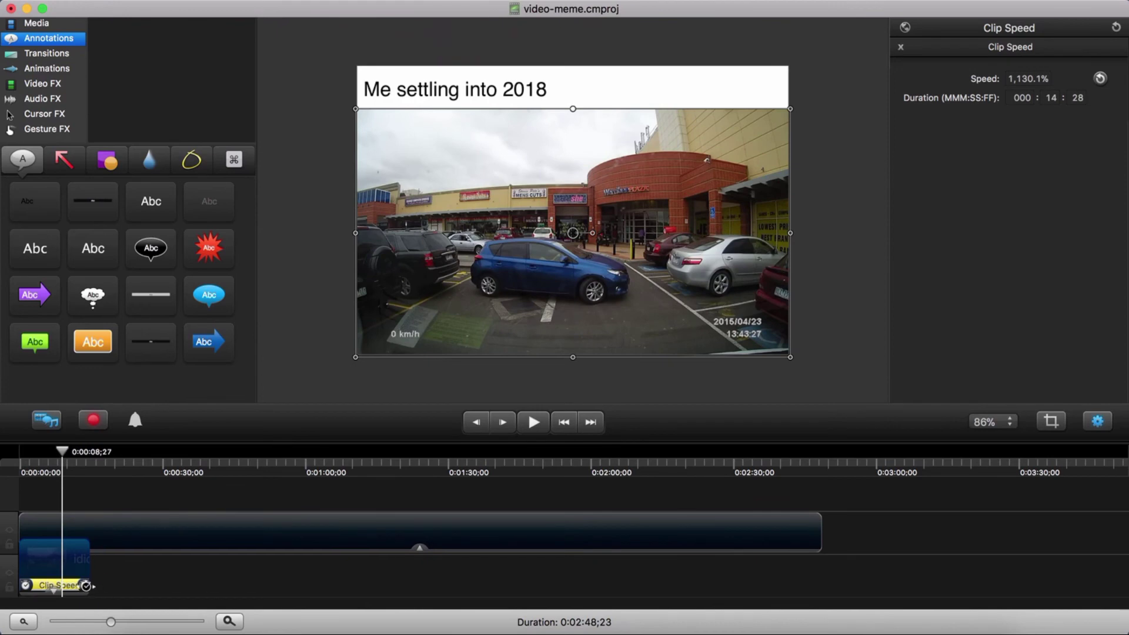
drag(85, 585, 77, 585)
key(space)
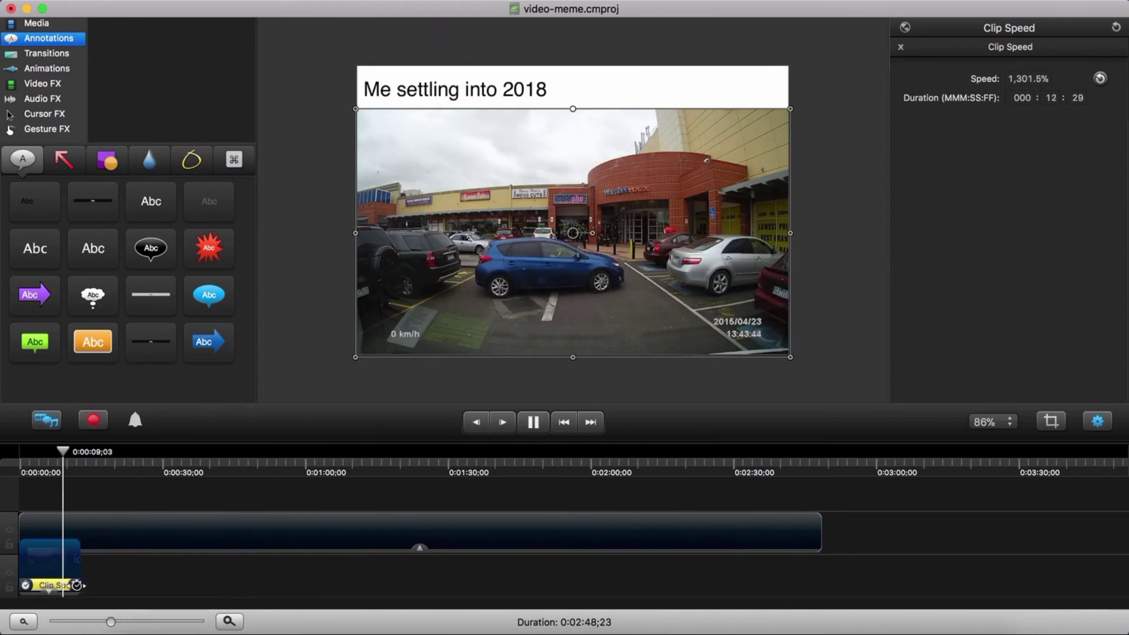
key(space)
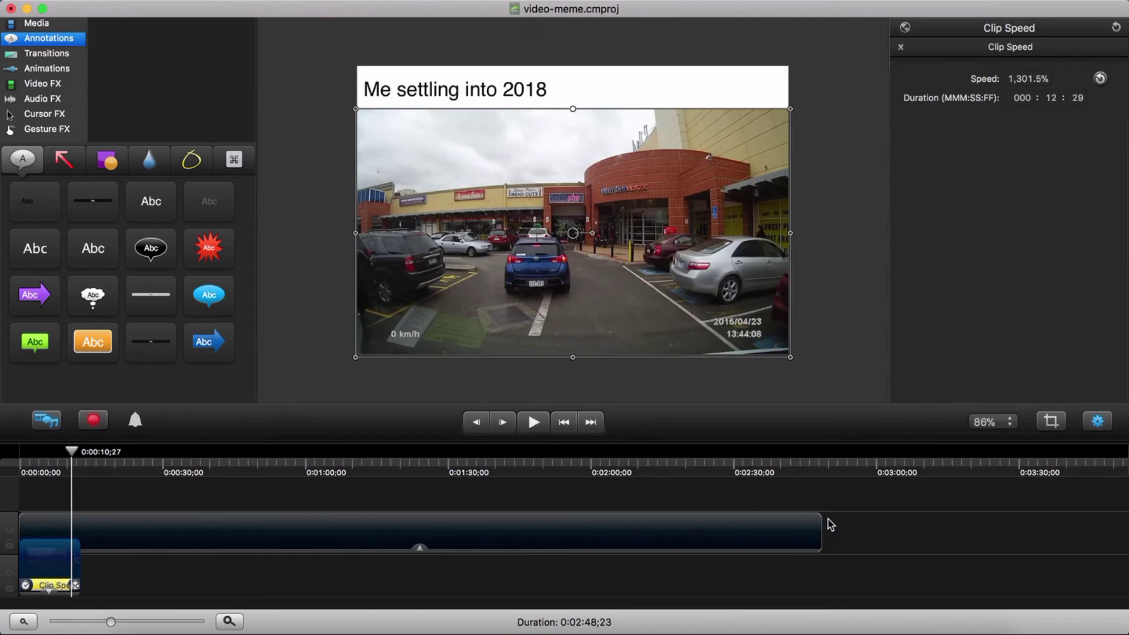
Trim the 'Me settling into 2018' banner to end at 0:00:13;04 with the clip
click(664, 542)
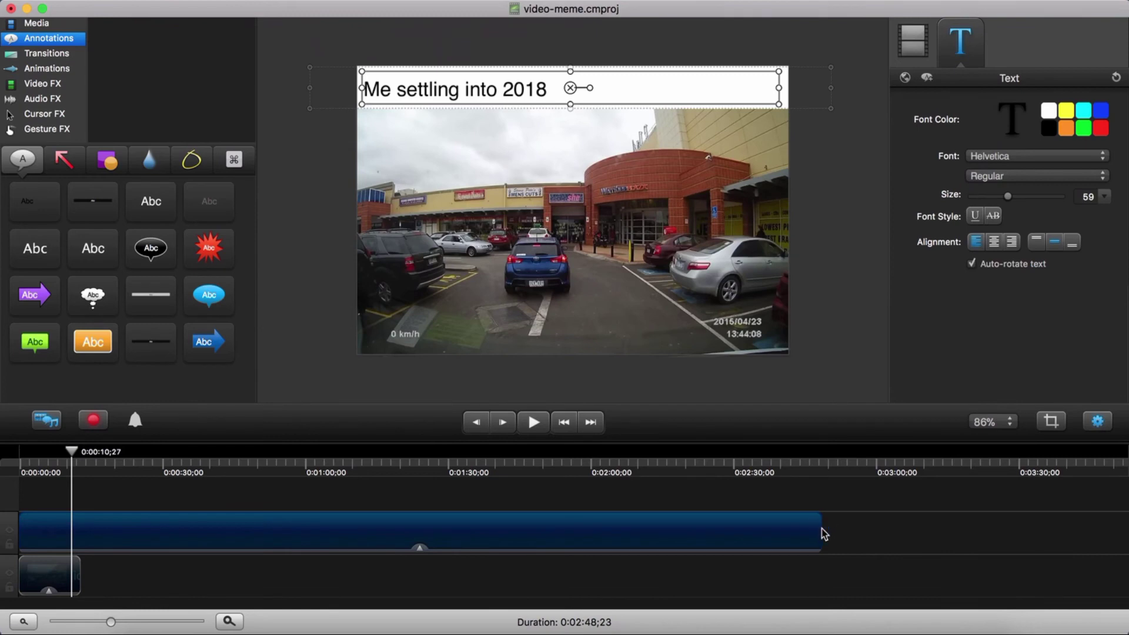
drag(820, 528, 122, 528)
drag(65, 573, 81, 566)
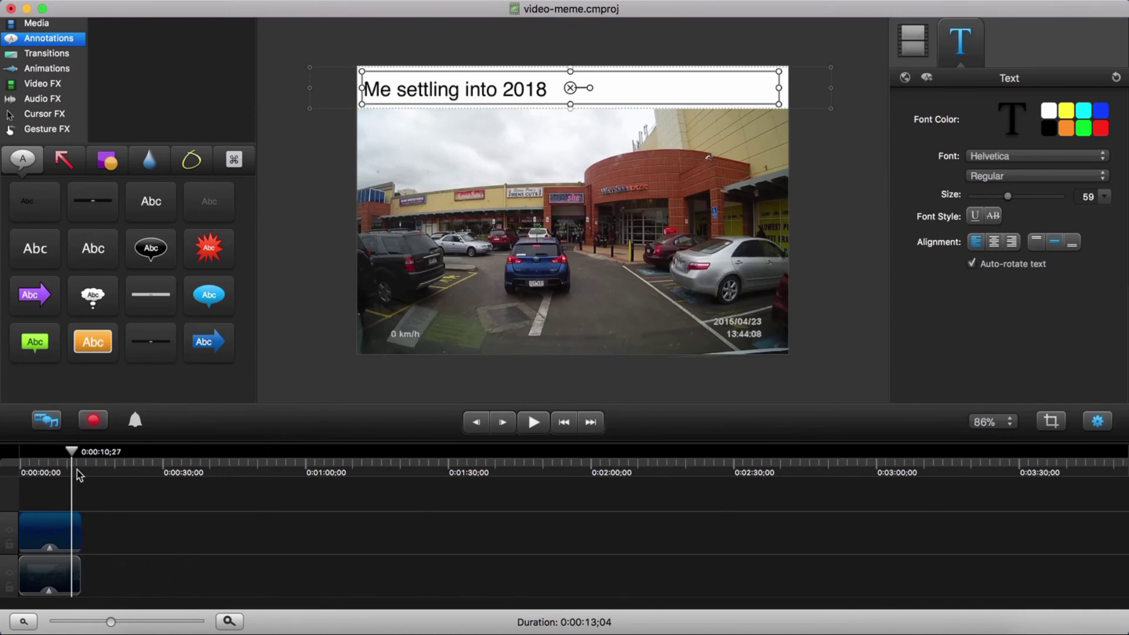
drag(73, 456, 7, 456)
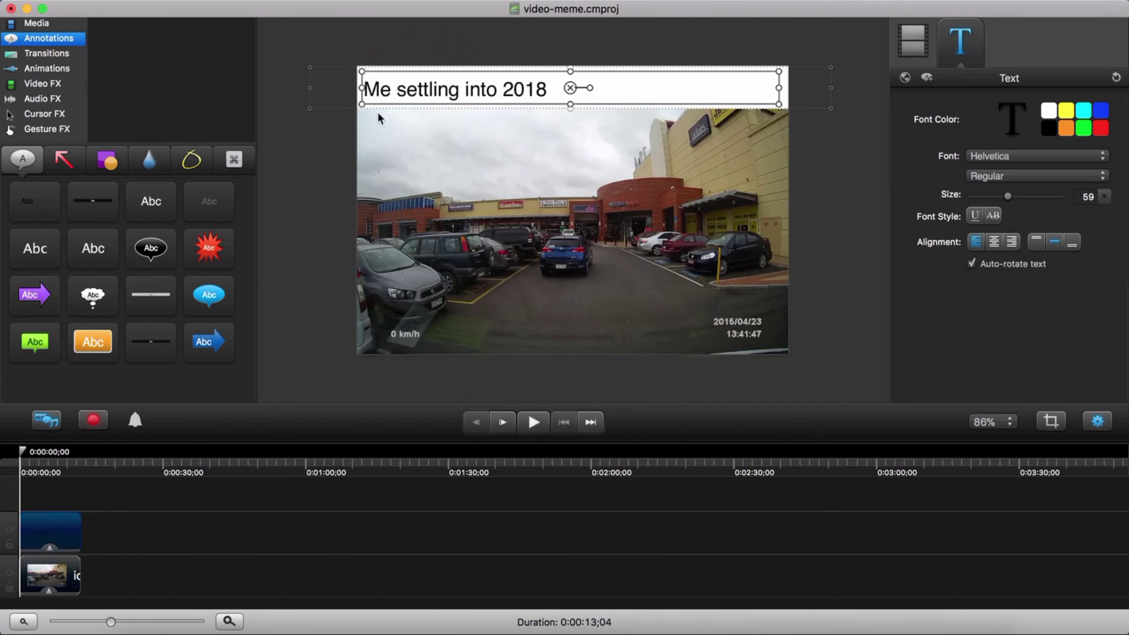
Preview the finished 13-second edit and save the project
click(310, 253)
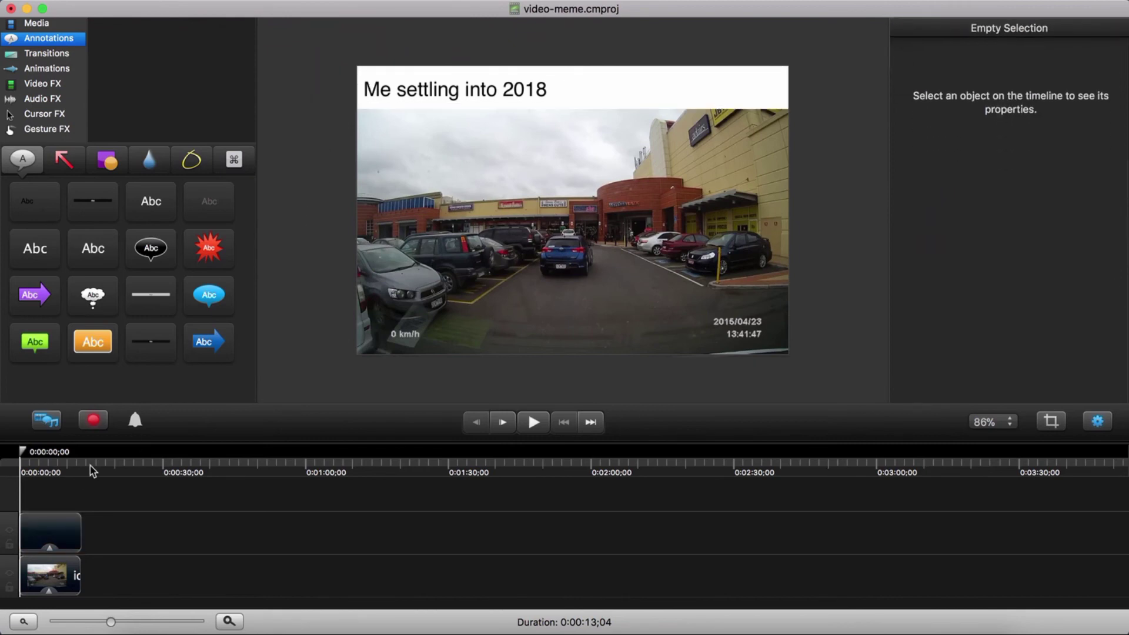
click(44, 537)
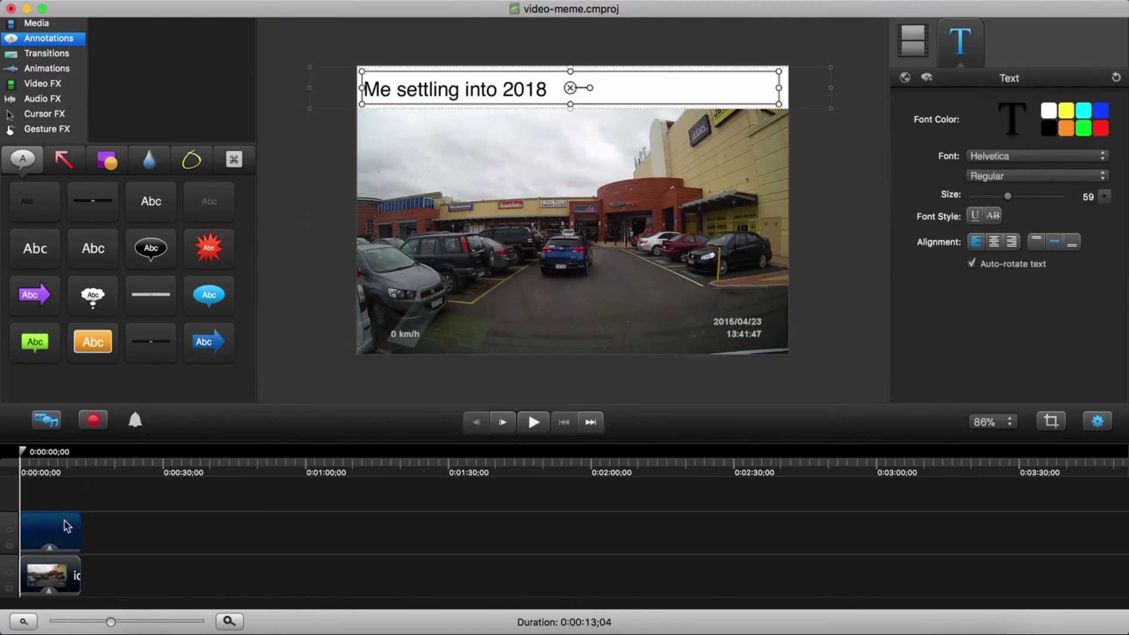
click(291, 312)
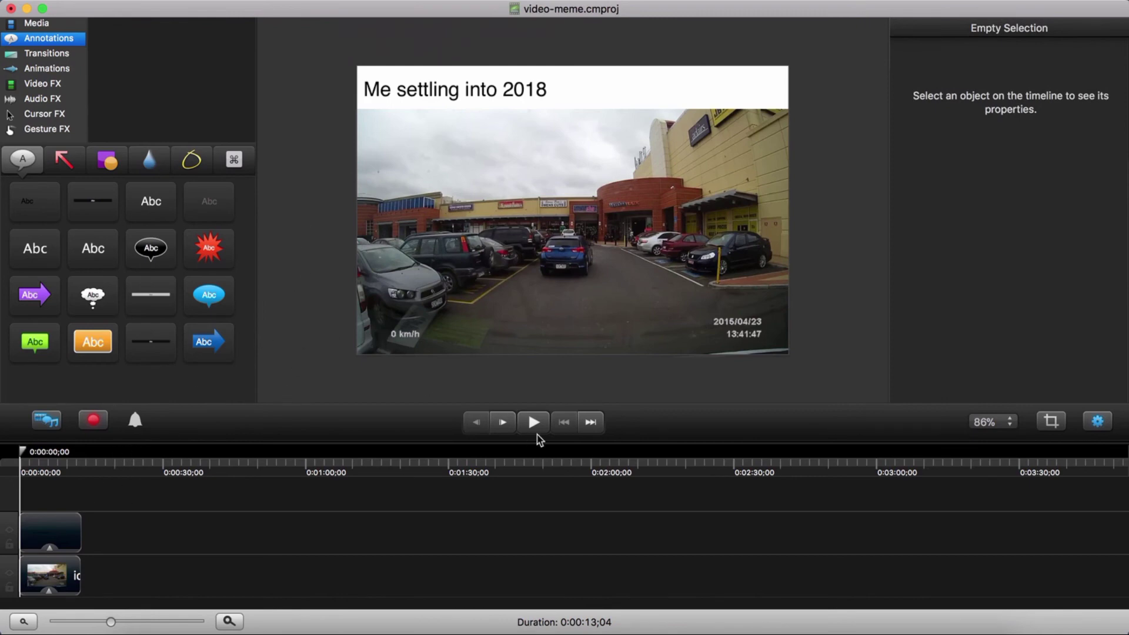
click(533, 422)
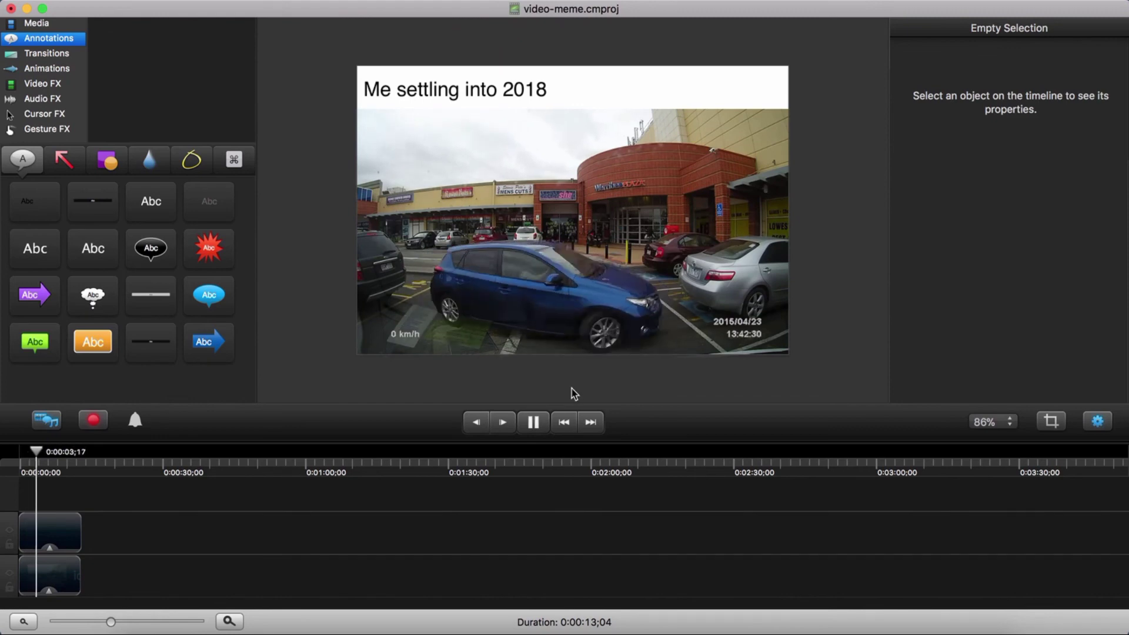
click(534, 423)
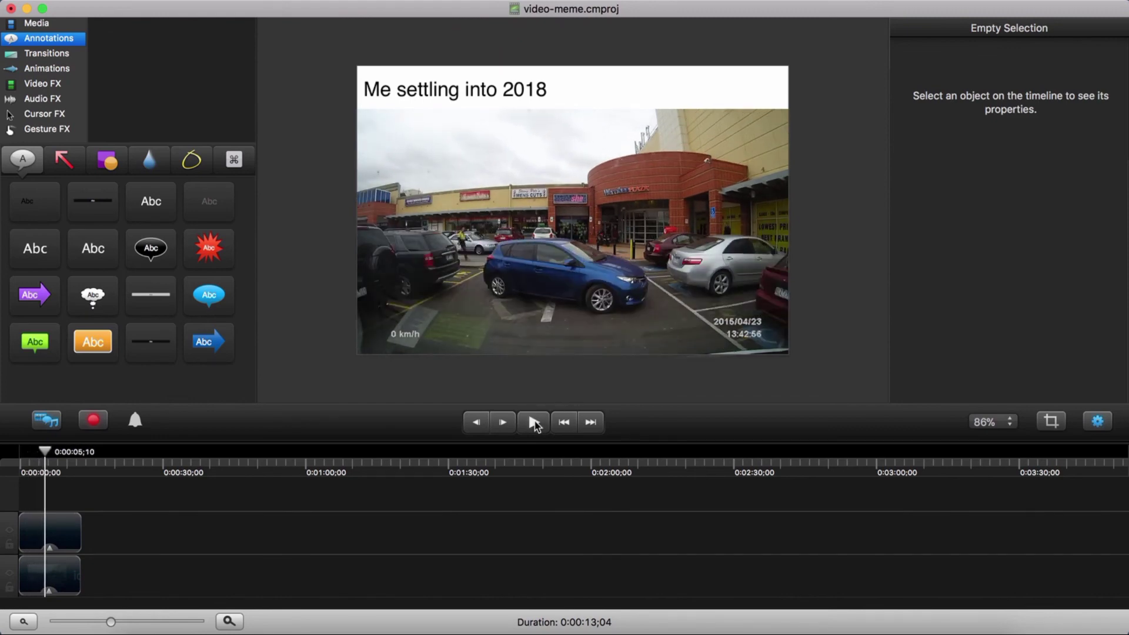
key(super+s)
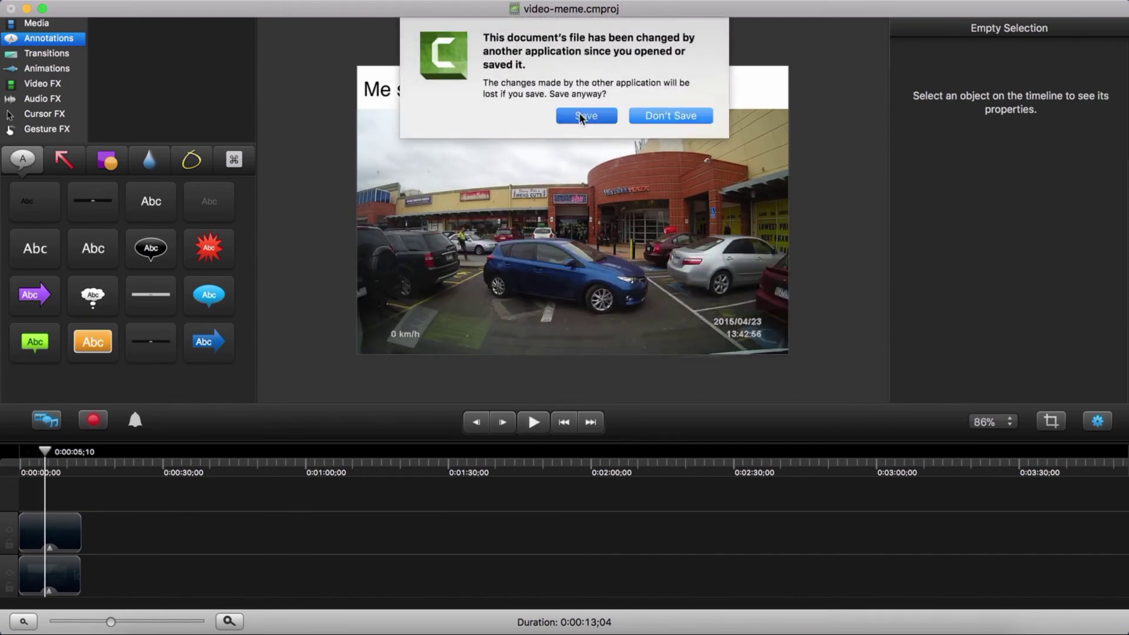
click(580, 115)
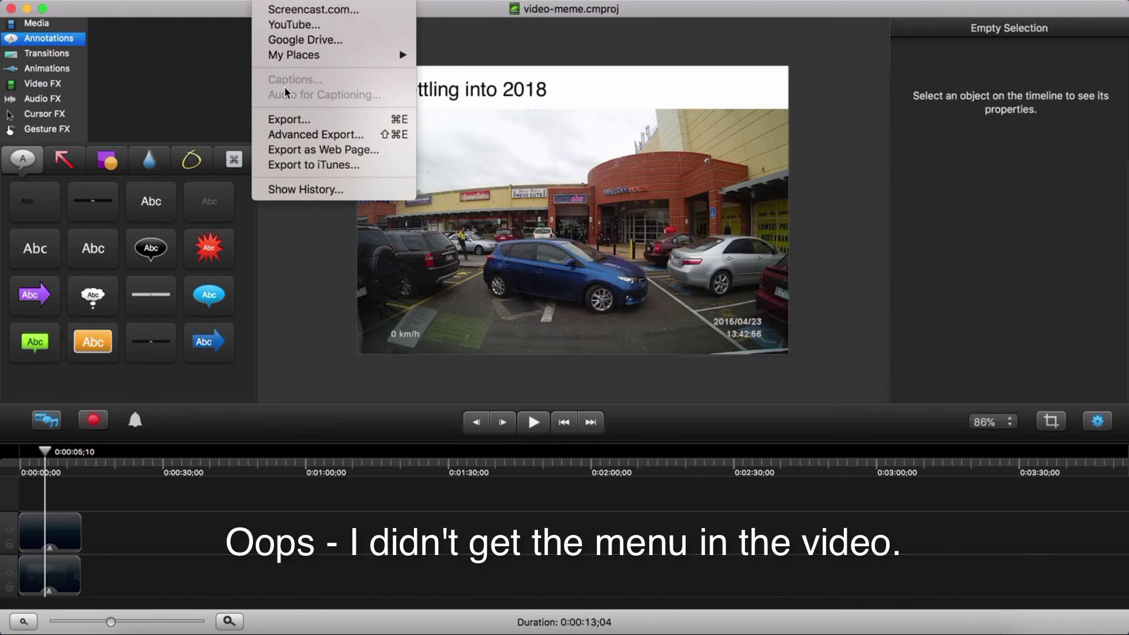
Export the movie as video-meme.mp4 to the Desktop and close the finished notice
click(289, 119)
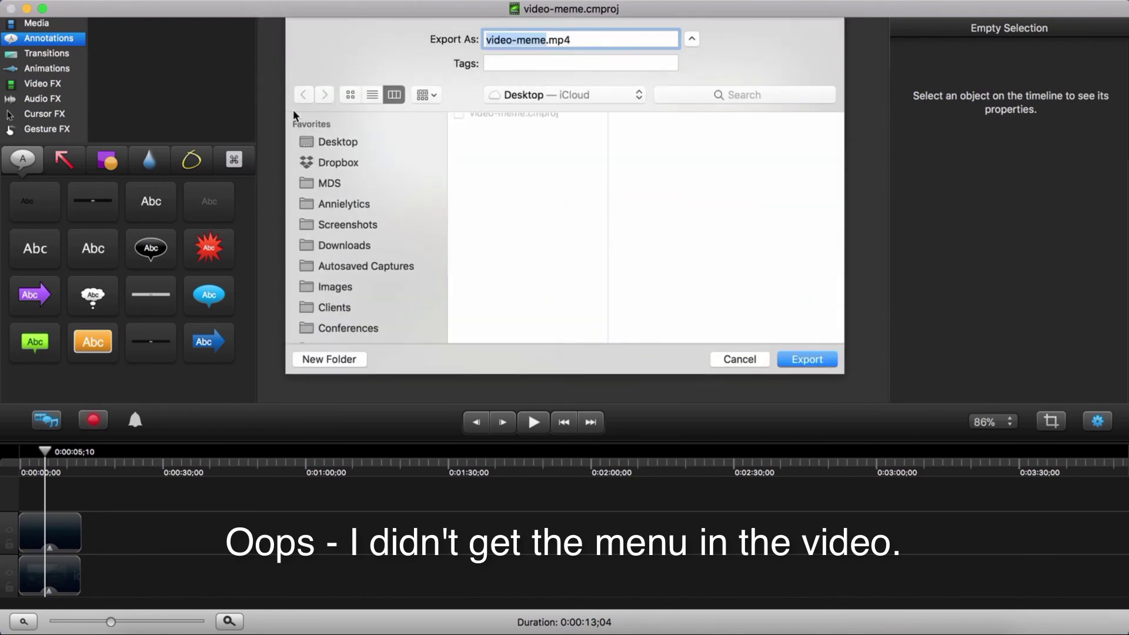
click(333, 141)
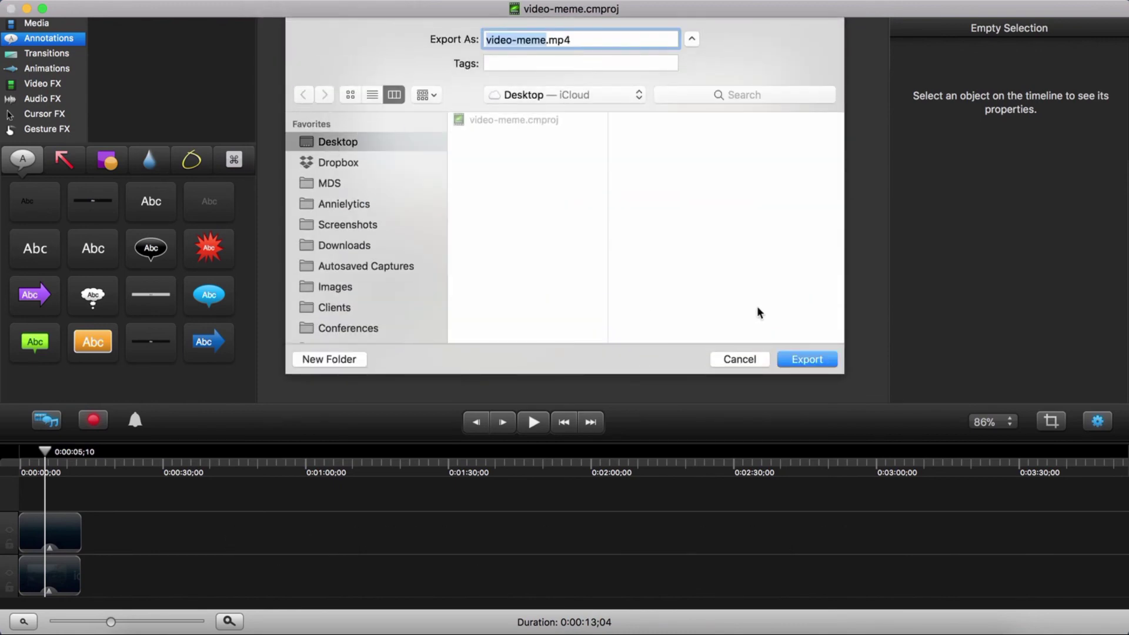
click(808, 359)
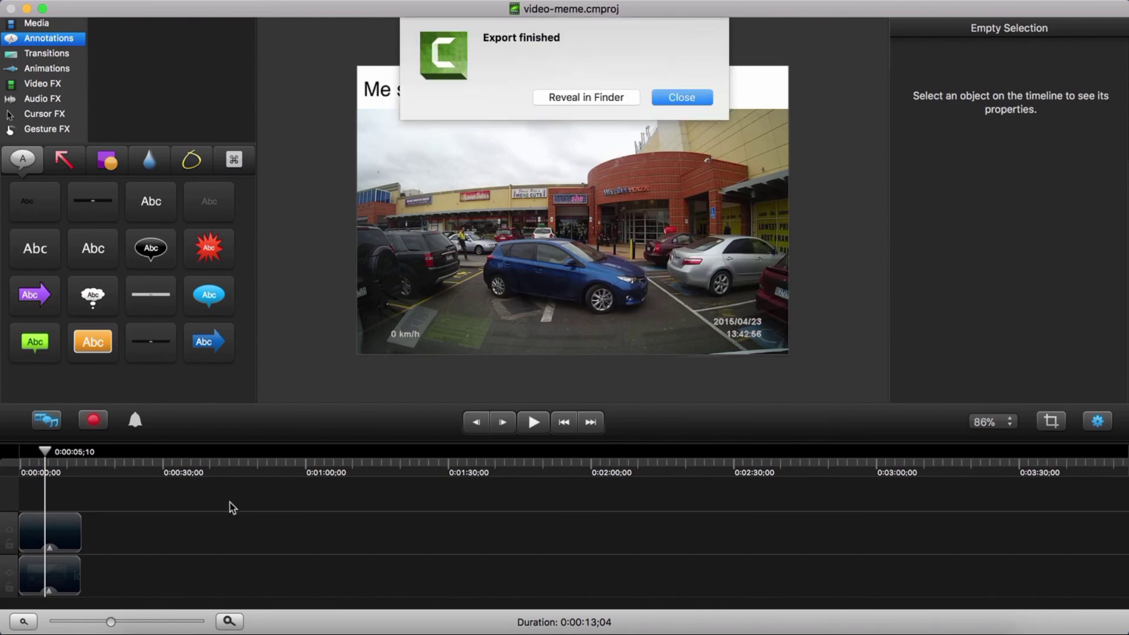
click(682, 97)
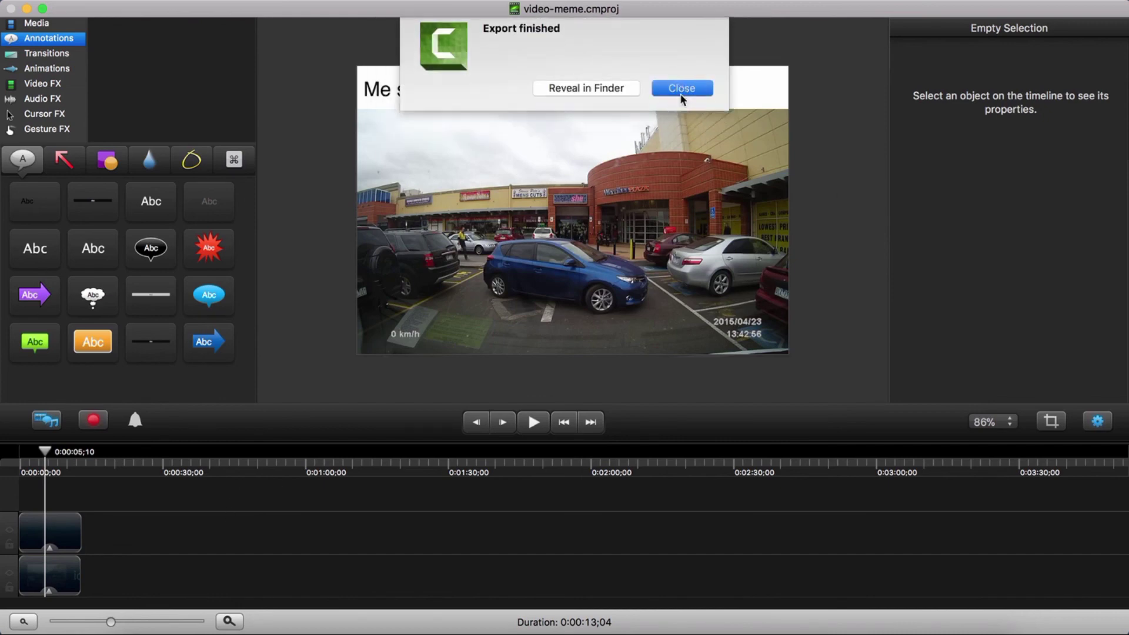
Show the Desktop in Finder's column view and open video-meme.mp4 for playback
click(152, 632)
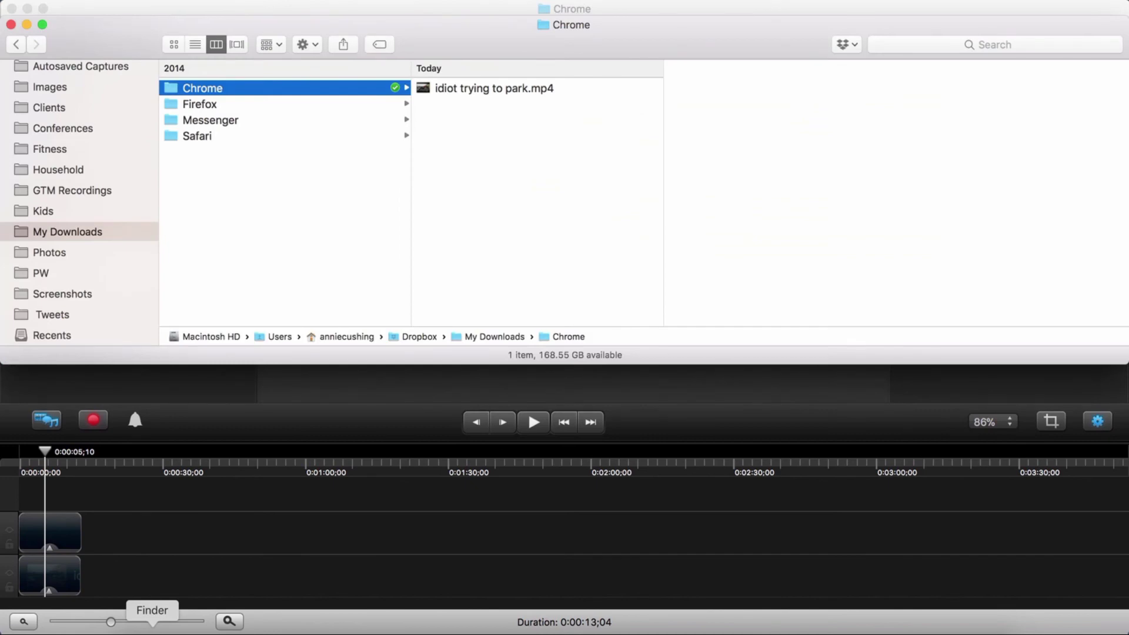
scroll(44, 114, up, 5)
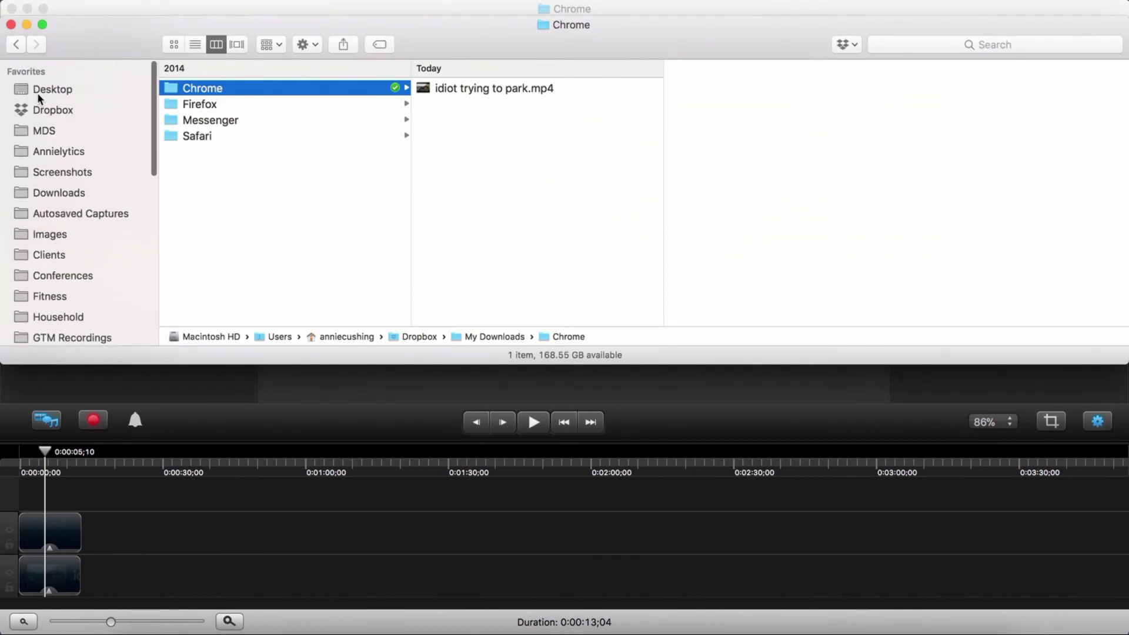
click(37, 91)
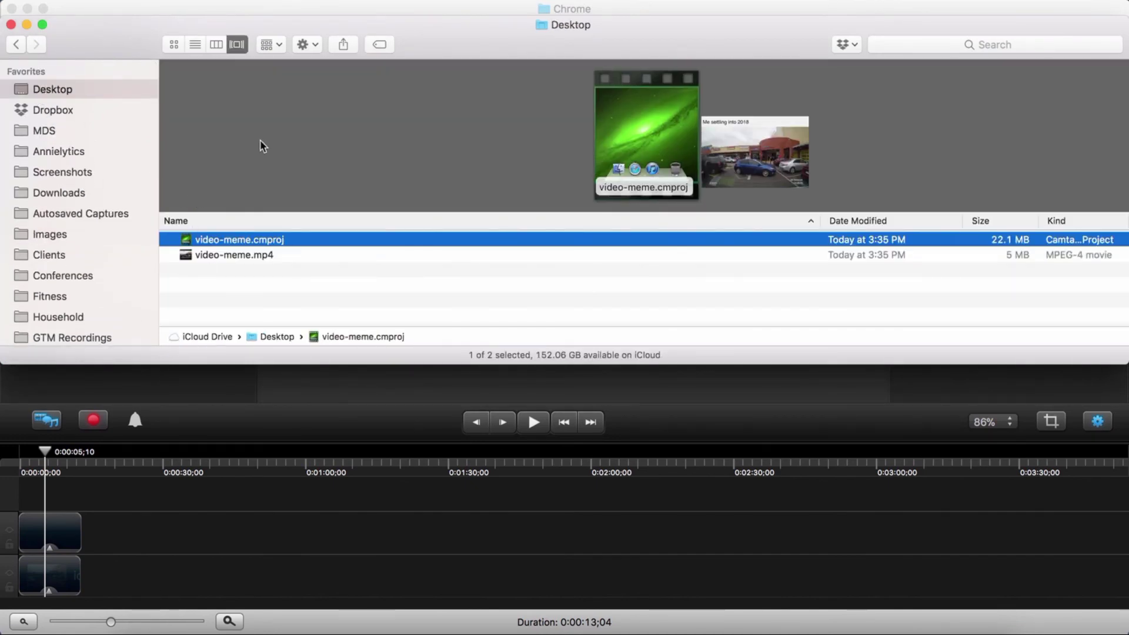
click(215, 44)
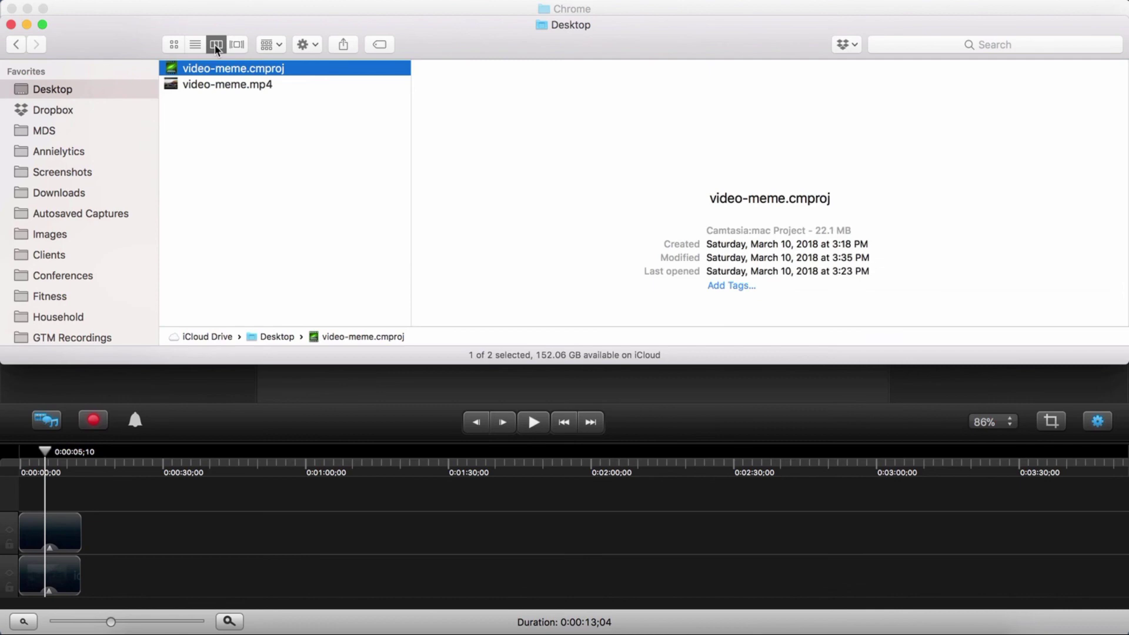
click(218, 86)
double_click(211, 85)
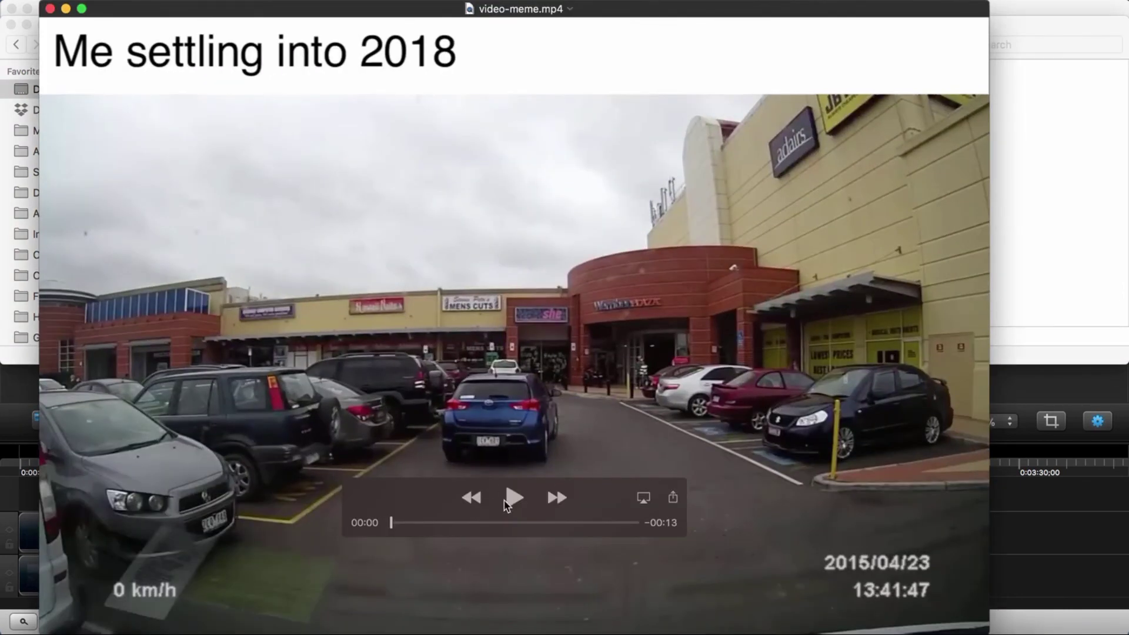
Play video-meme.mp4 in QuickTime to its 00:13 end, then bring Camtasia back to the front
click(514, 499)
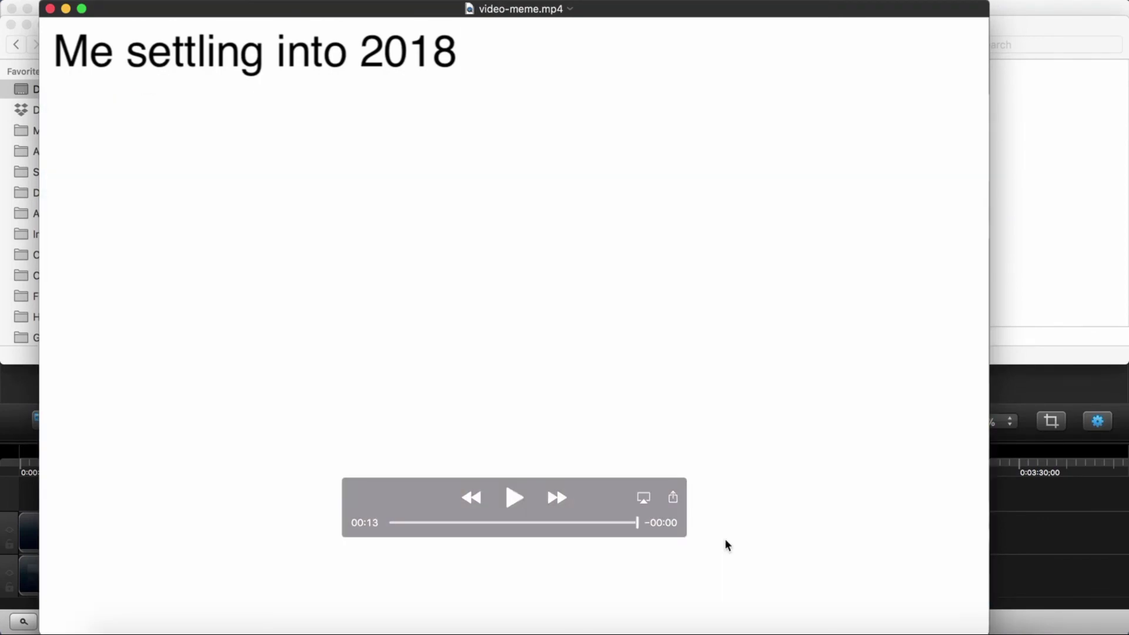
drag(638, 523, 633, 524)
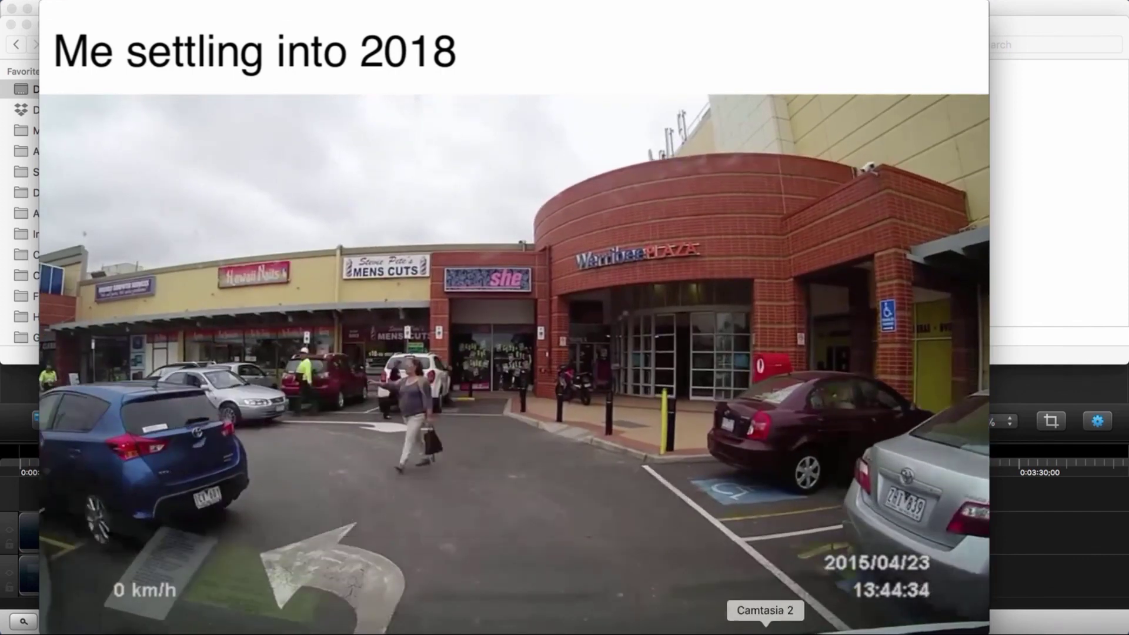
click(763, 625)
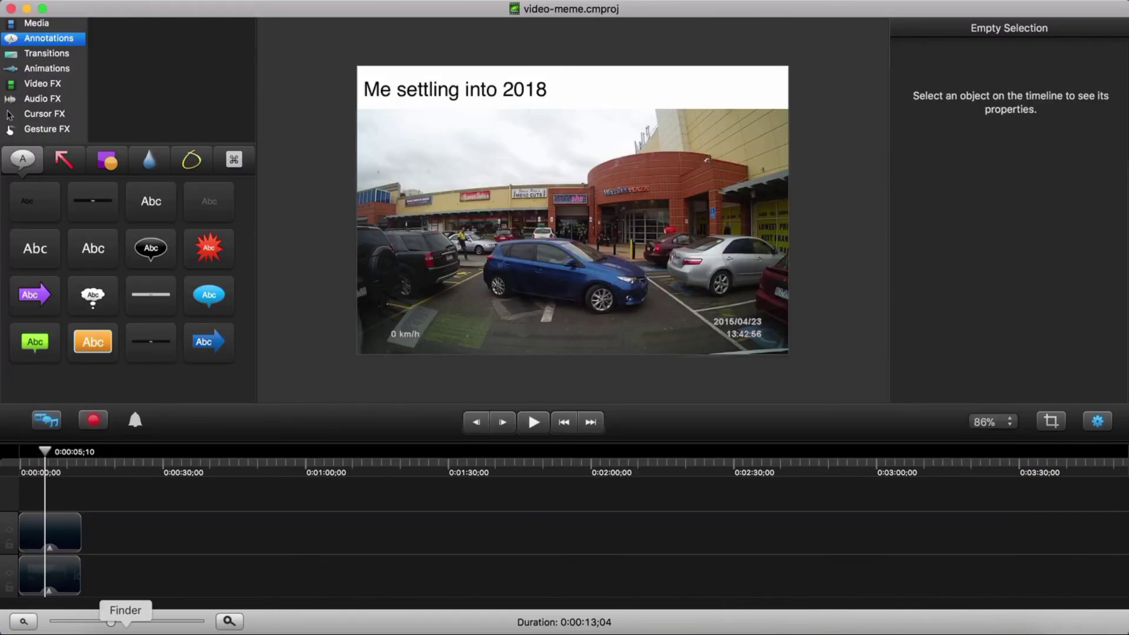
Trim the 'Me settling into 2018' banner to end at 0:00:12;29 with the footage, then save
click(169, 624)
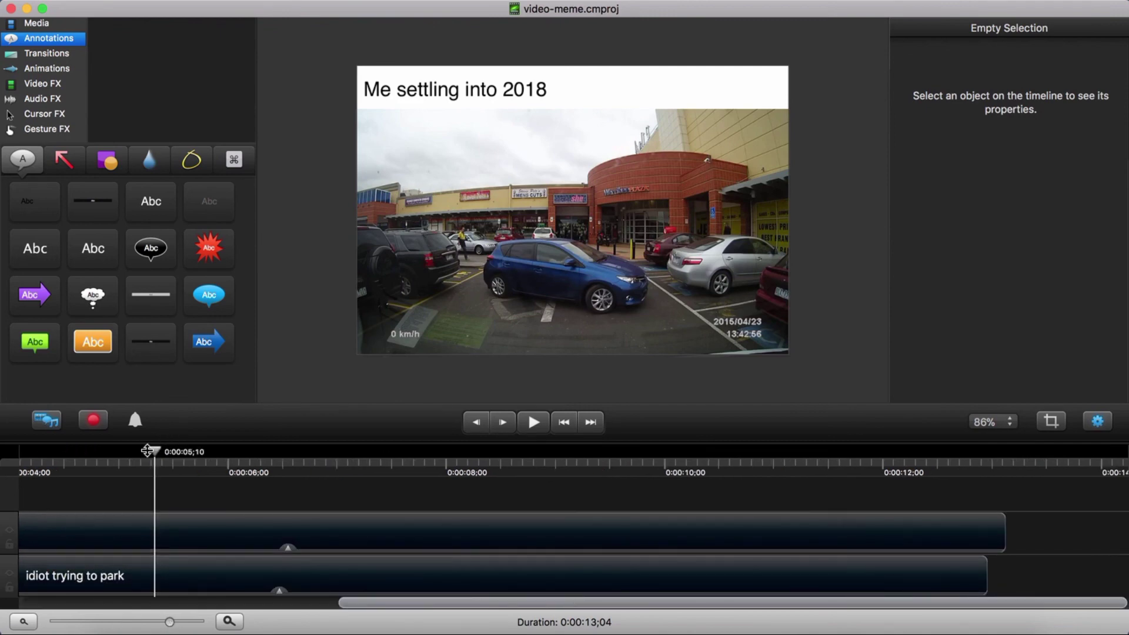
drag(154, 453, 922, 453)
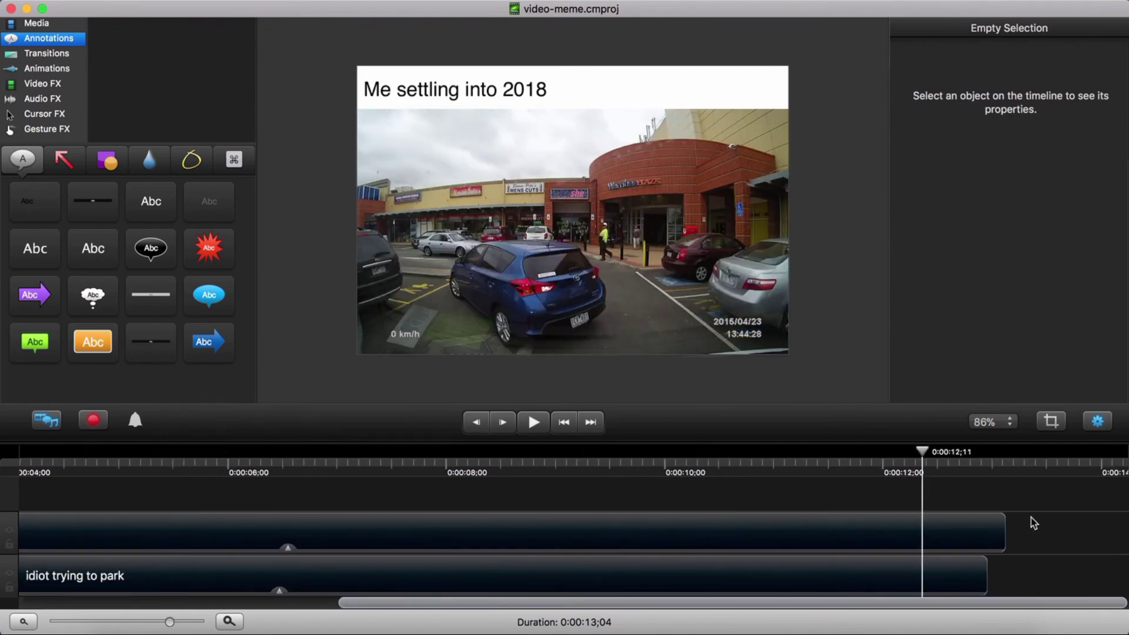
drag(1005, 526, 981, 529)
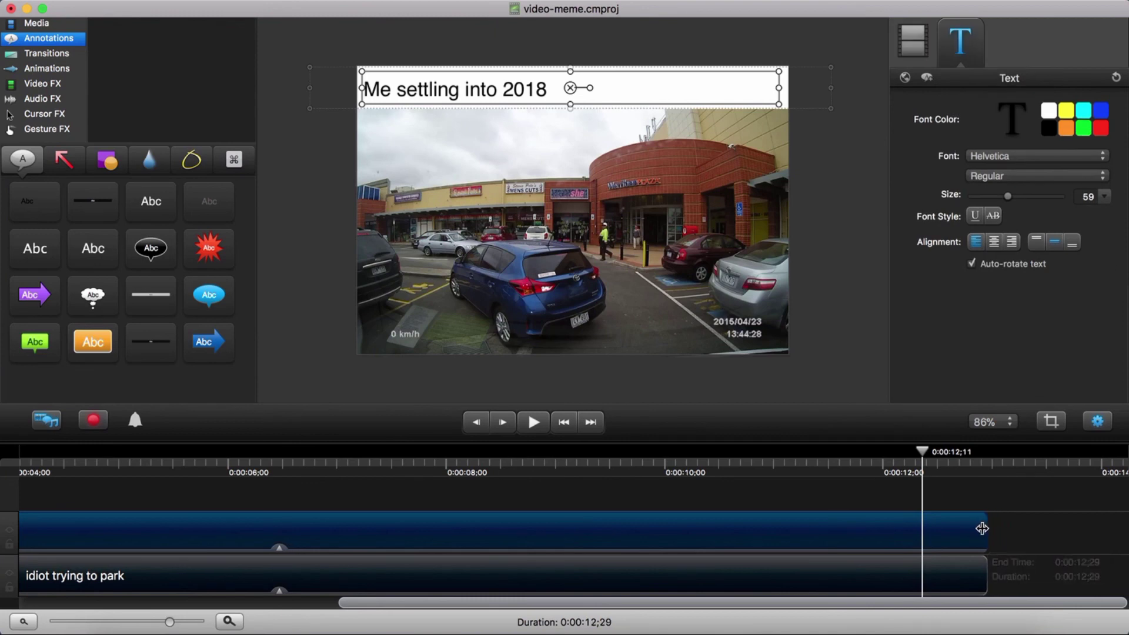
key(space)
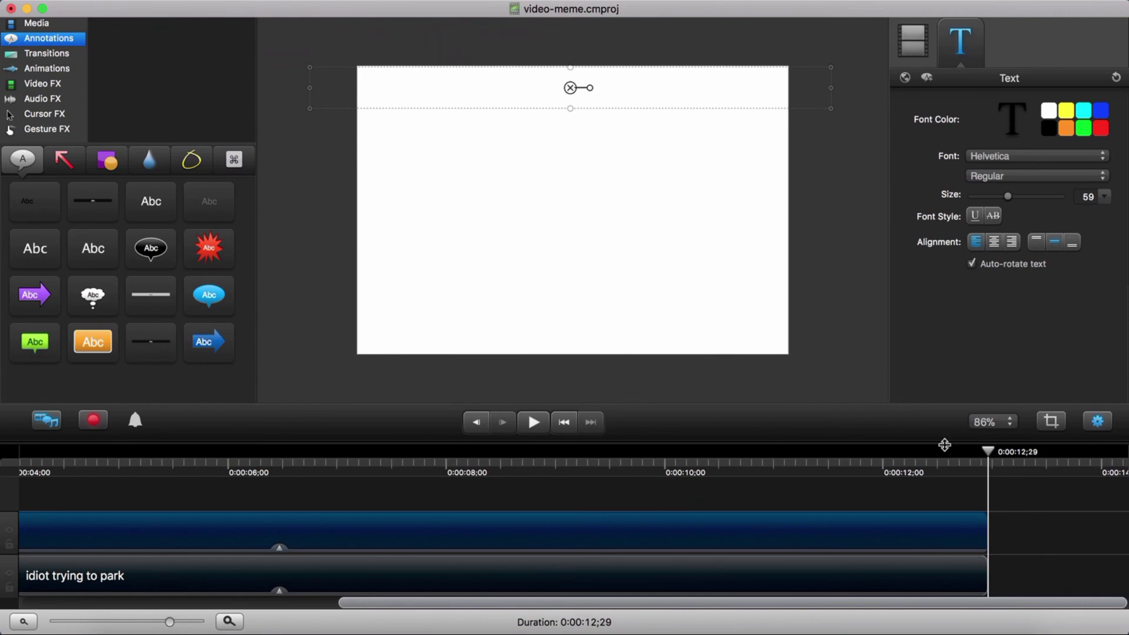
drag(989, 459, 992, 461)
click(863, 363)
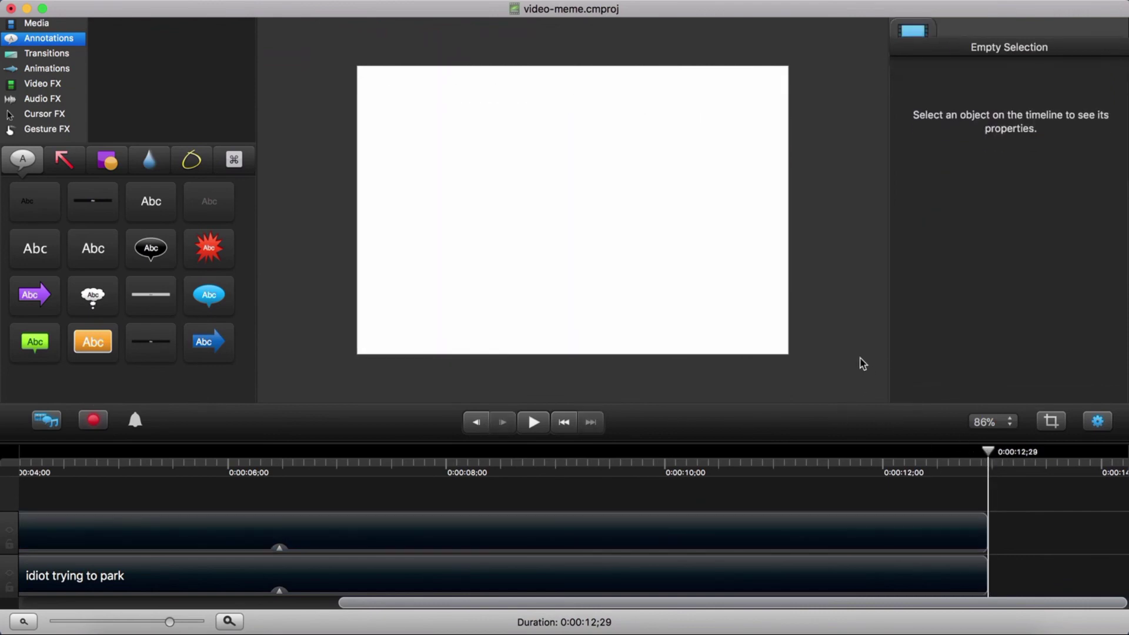
key(super+s)
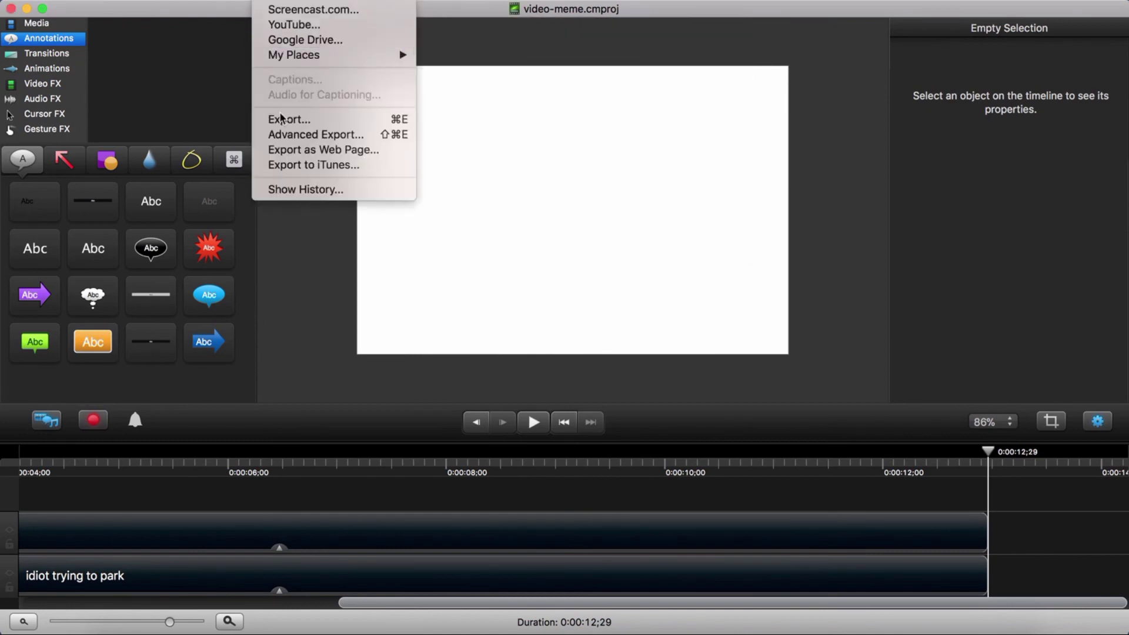
Re-export video-meme.mp4 over the old Desktop copy and view the new file in Finder
click(281, 118)
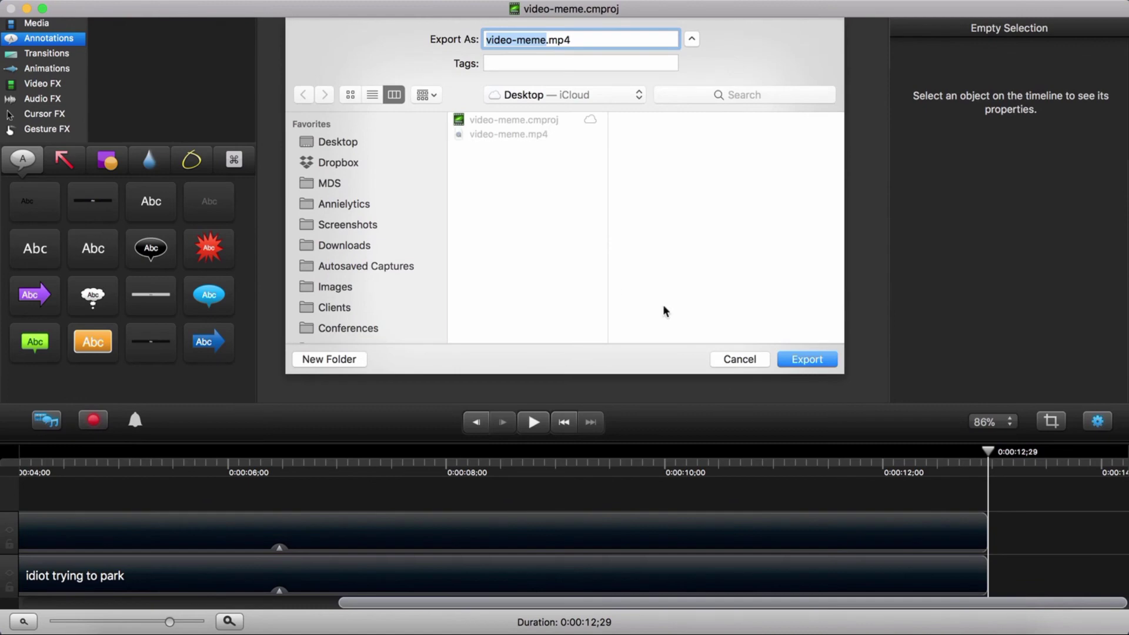
click(806, 363)
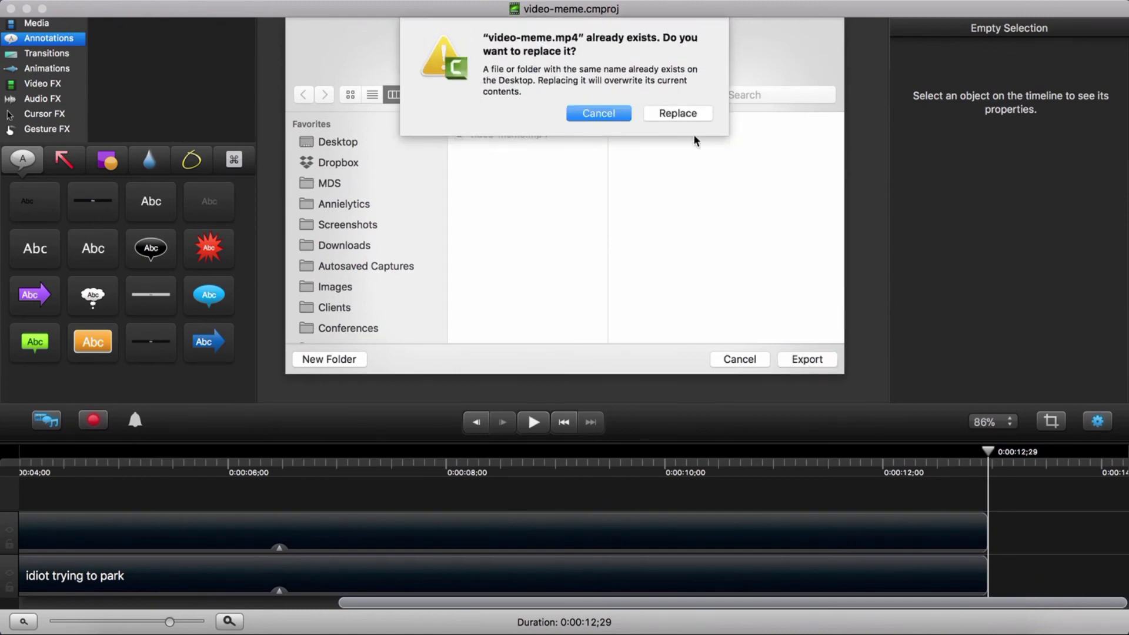
click(683, 113)
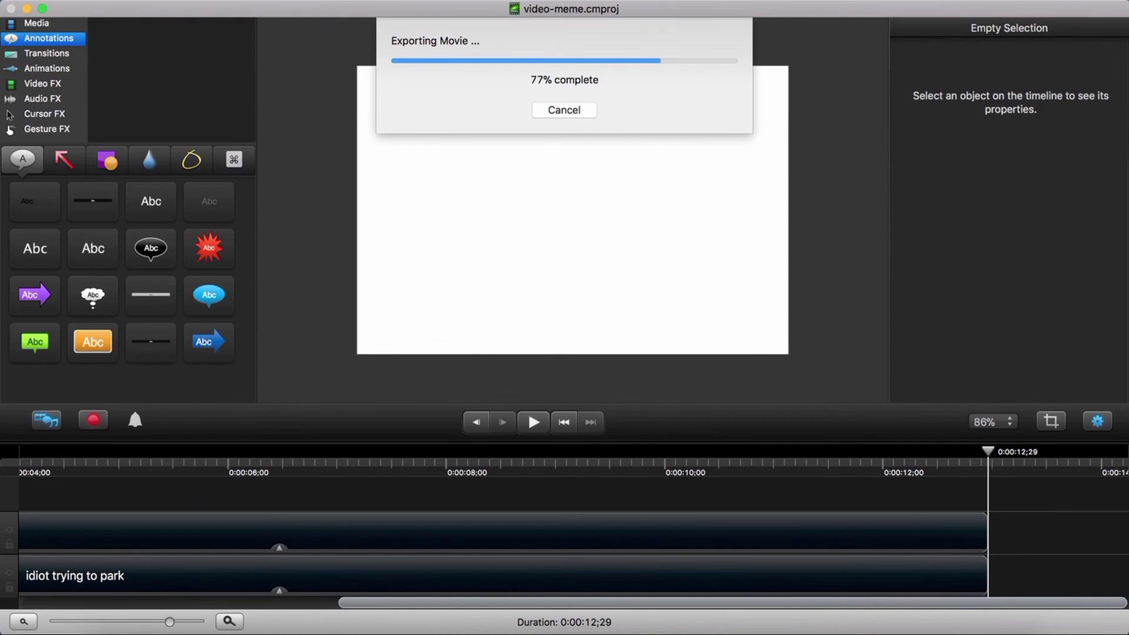
click(125, 631)
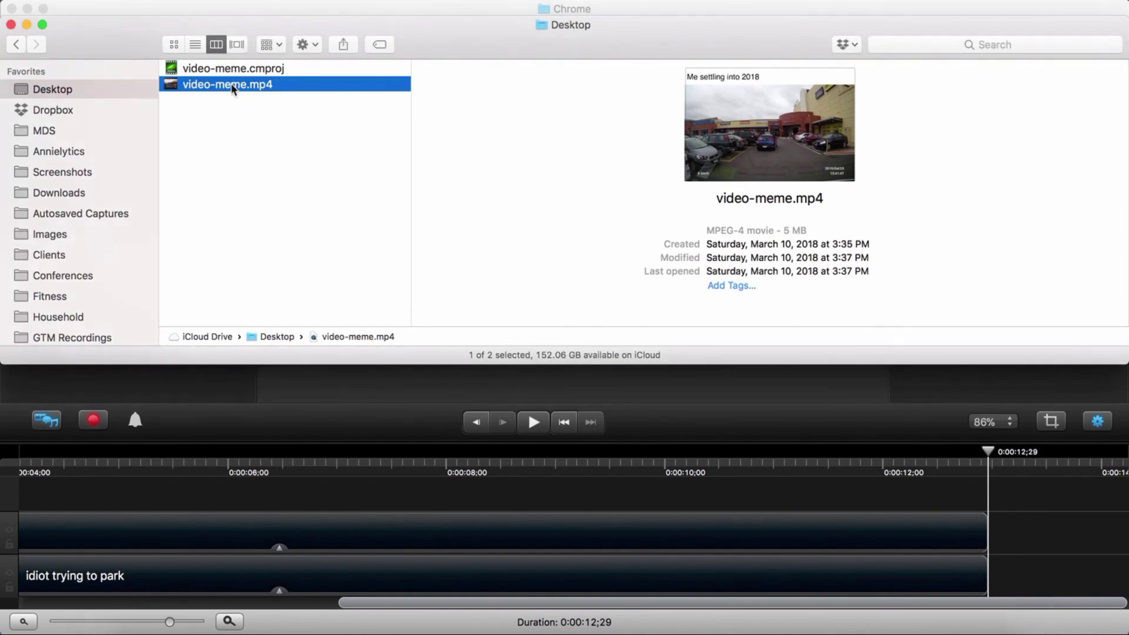
Open the new video-meme.mp4 and scrub to 00:13 to confirm the banner ends with the footage
double_click(232, 86)
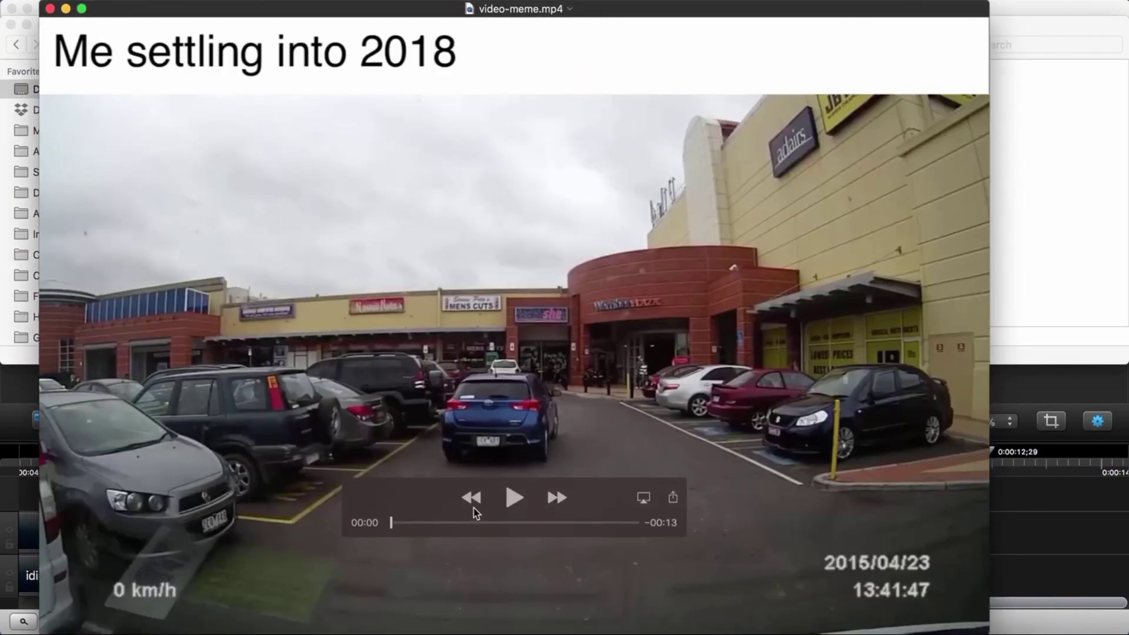
drag(392, 522, 632, 532)
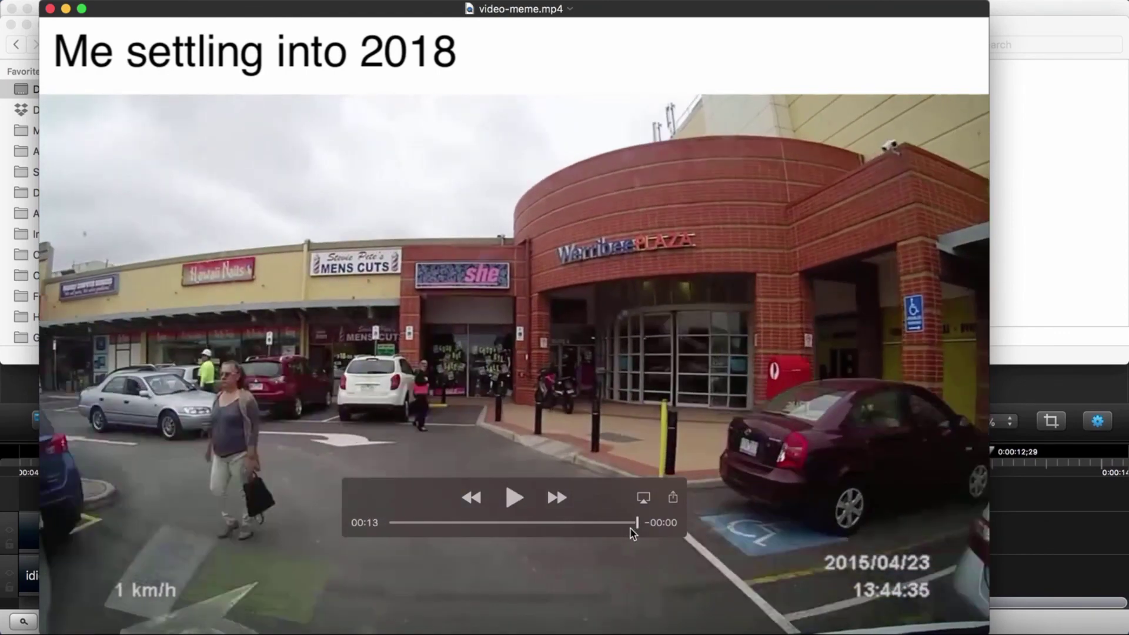